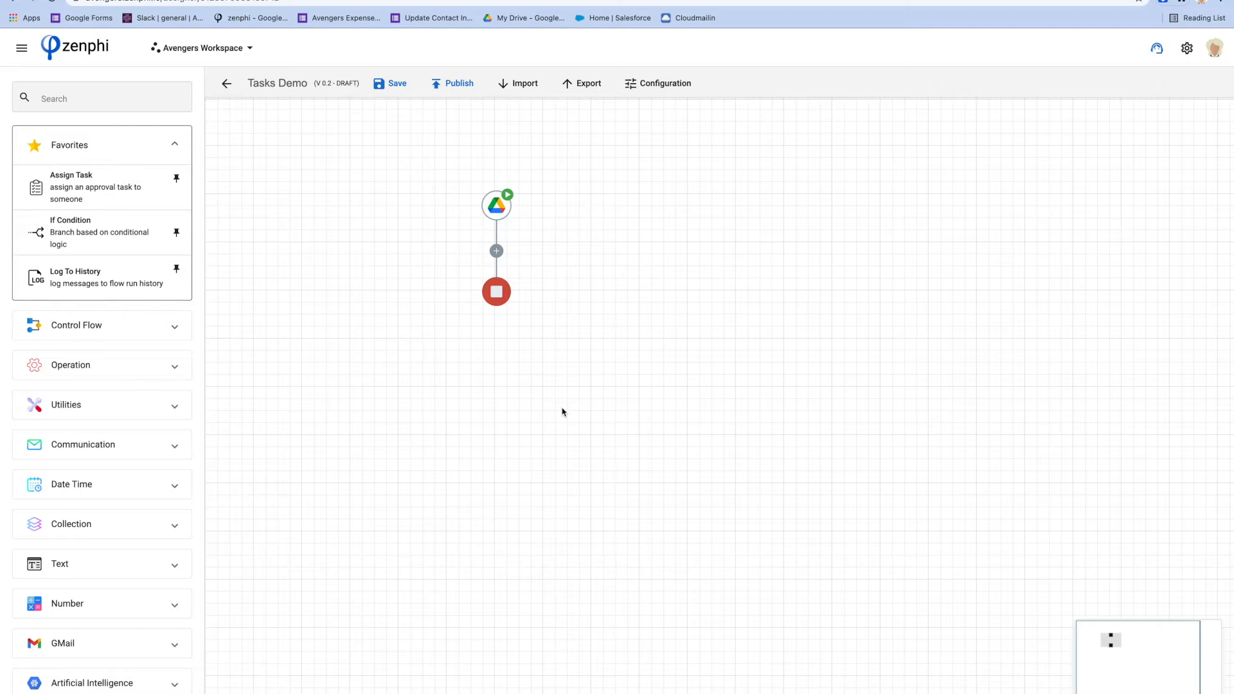
# Drop an Assign Task step, then a Request Data step, onto the flow's connectors
pyautogui.moveTo(70, 191); pyautogui.dragTo(497, 251)
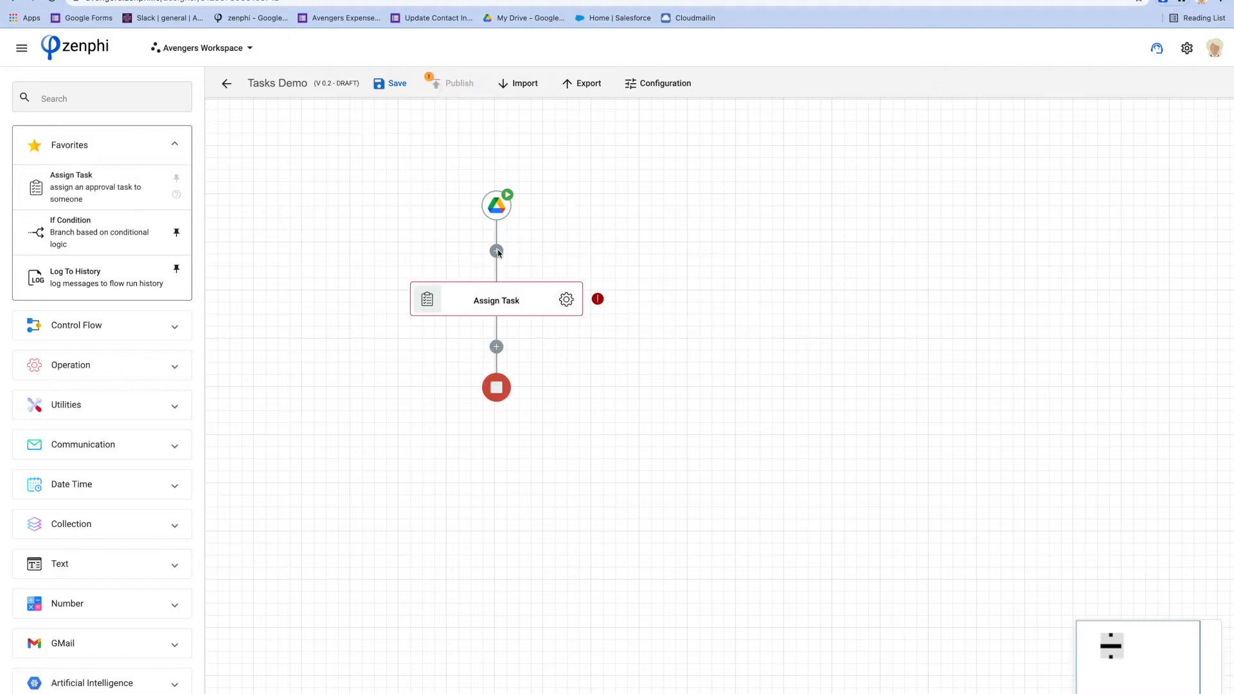
pyautogui.click(137, 324)
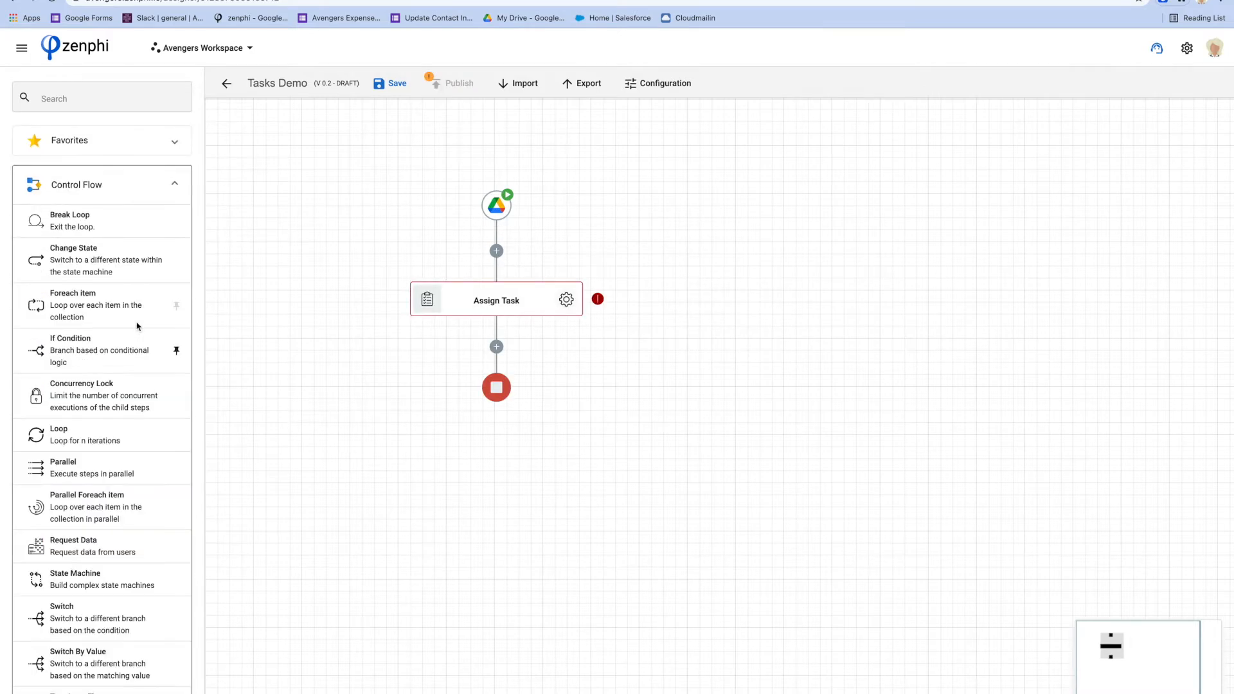
pyautogui.scroll(-3, 122, 359)
pyautogui.moveTo(96, 440); pyautogui.dragTo(496, 348)
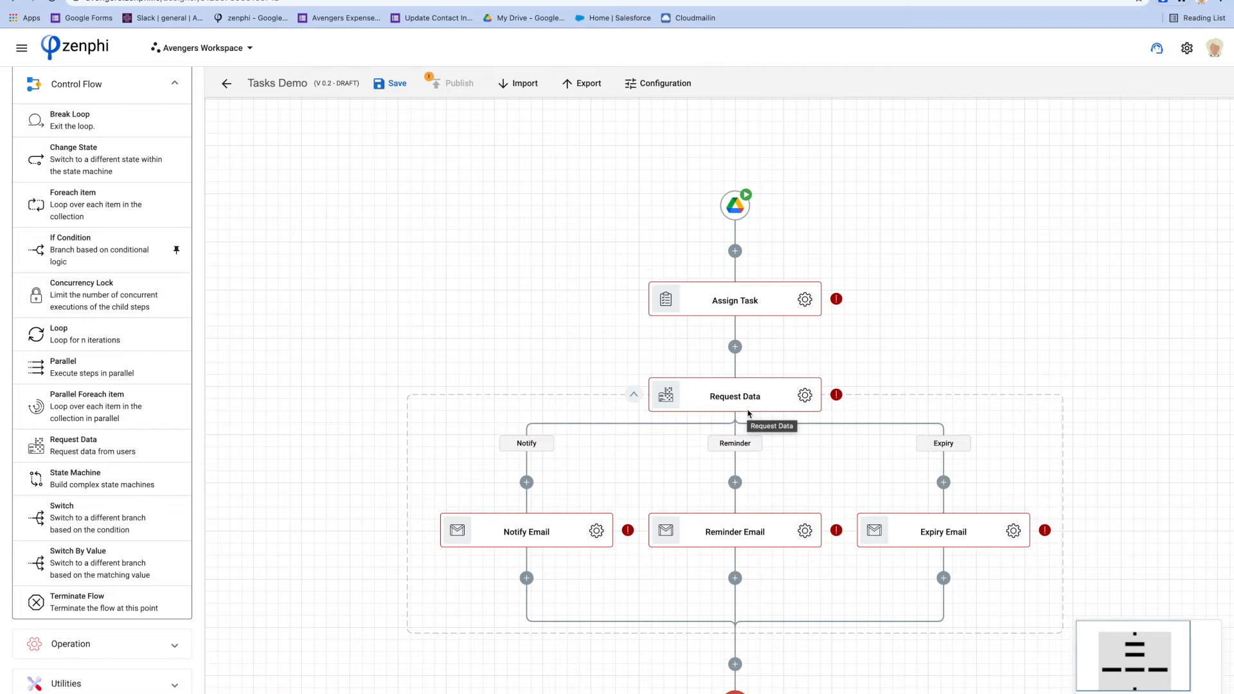
# Delete the Request Data step along with its branches, leaving only Assign Task
pyautogui.rightClick(786, 386)
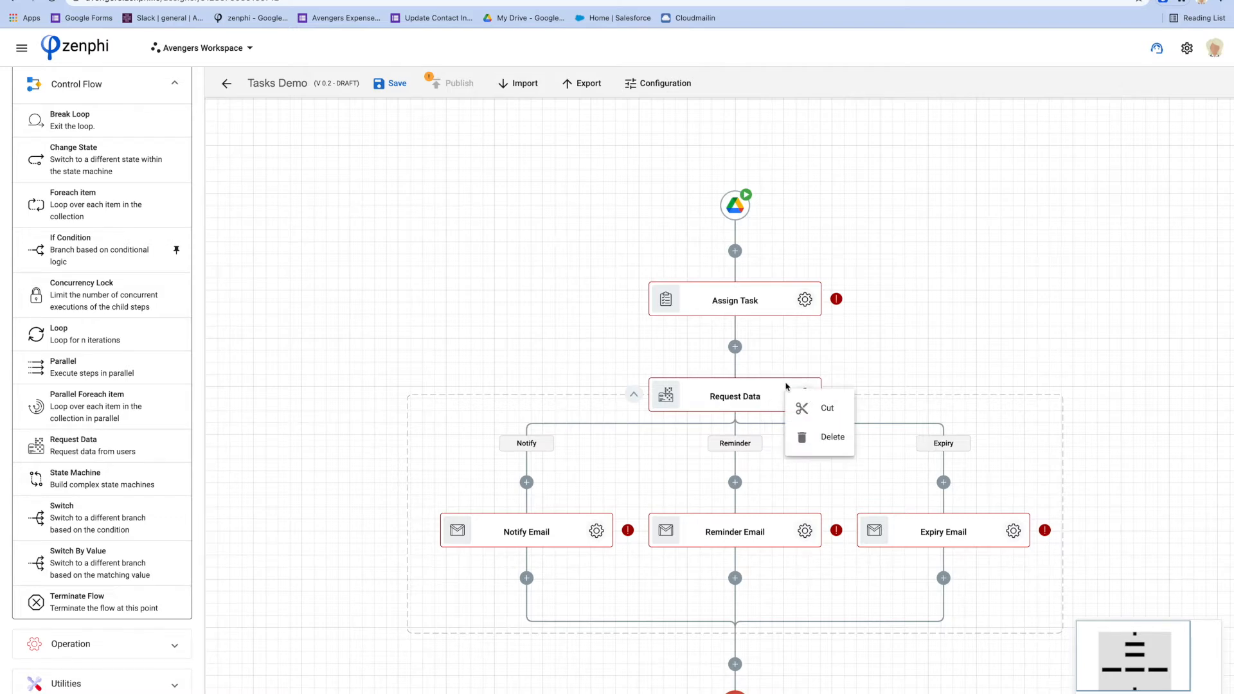
pyautogui.click(823, 436)
pyautogui.click(794, 426)
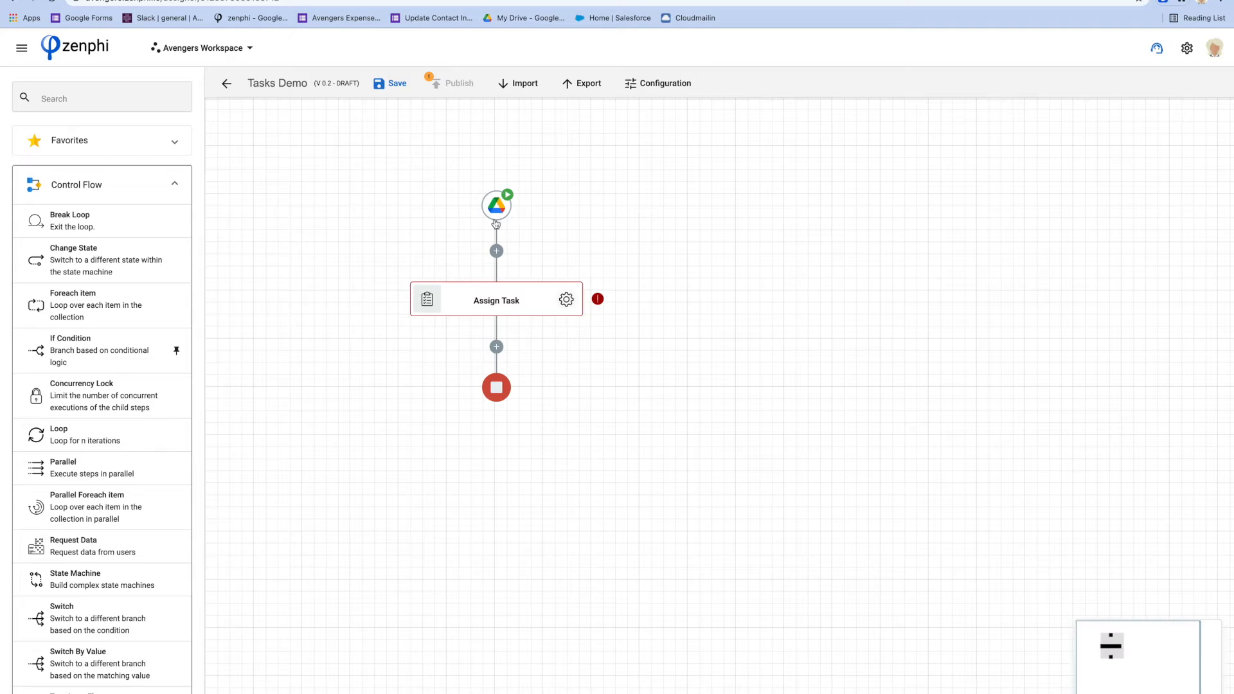
pyautogui.moveTo(495, 224)
pyautogui.click(257, 0)
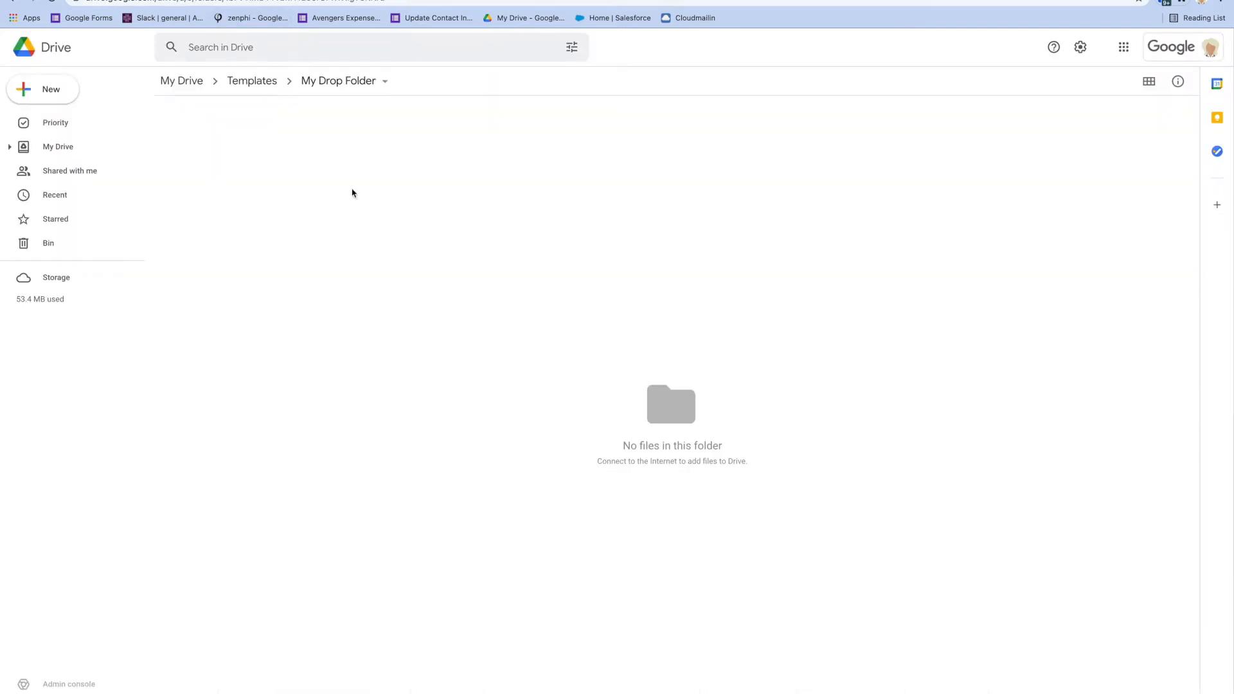
pyautogui.click(192, 1)
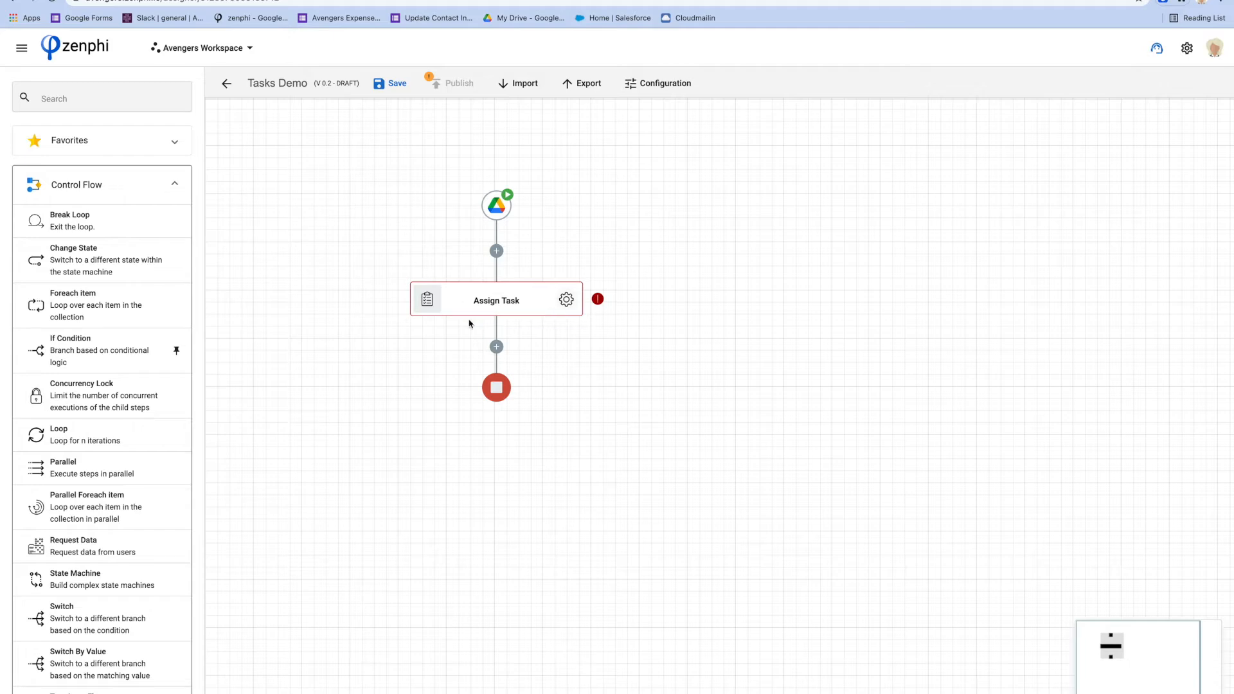
# Name the task 'Approval for' followed by the Trigger's File Name token
pyautogui.click(566, 300)
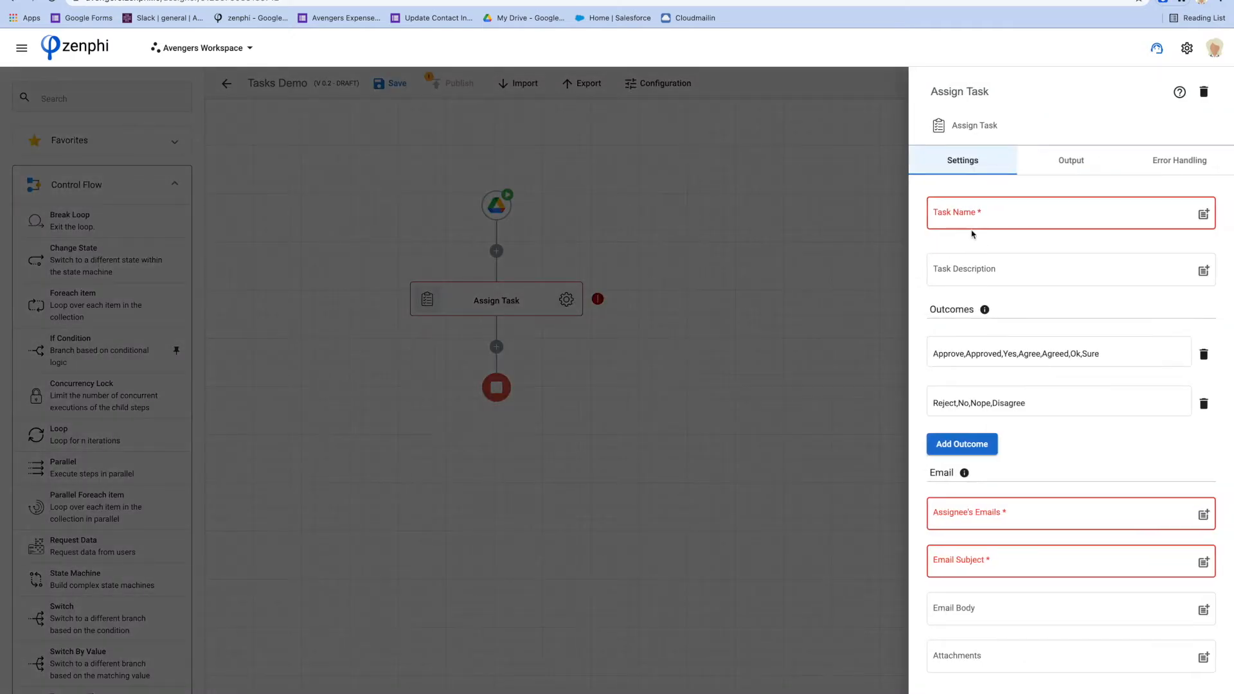
pyautogui.click(969, 216)
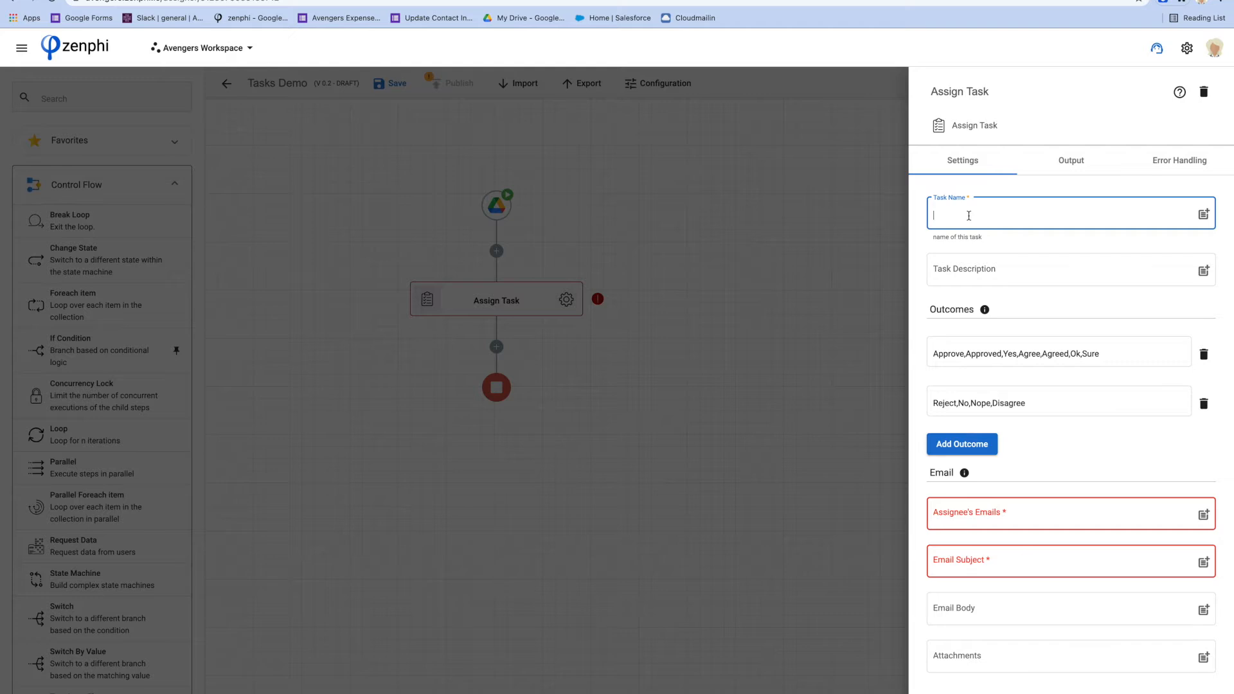
pyautogui.write('Approval for')
pyautogui.click(1200, 217)
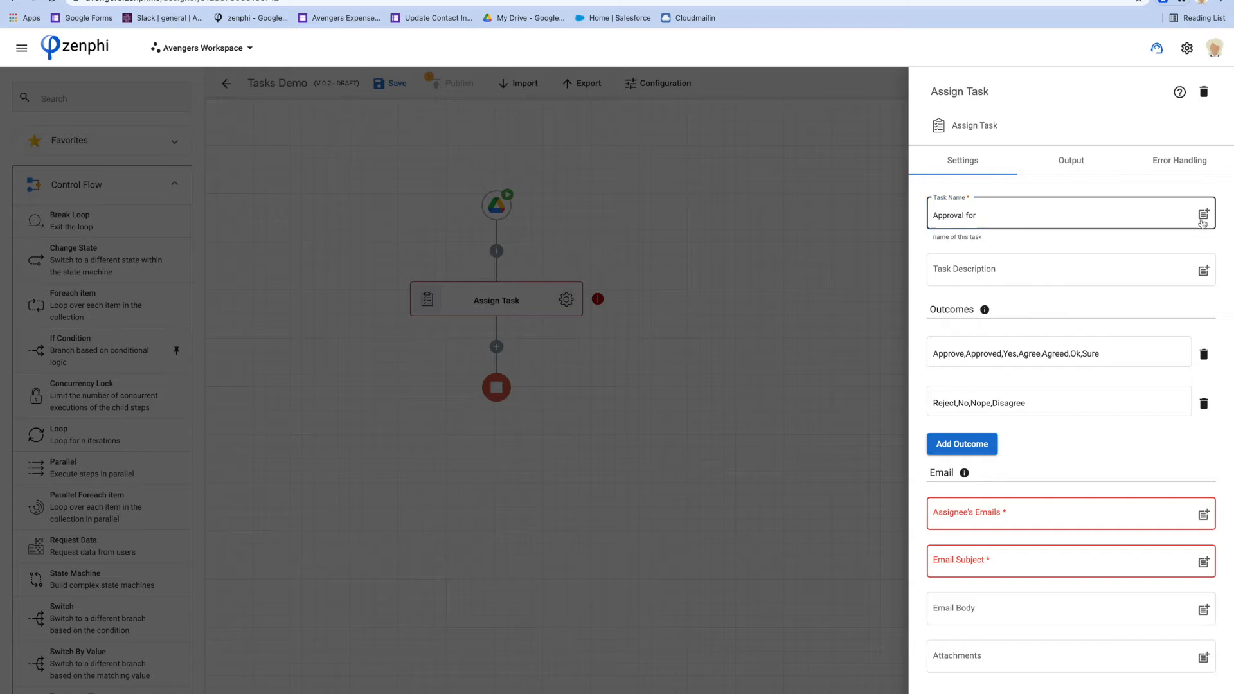
pyautogui.click(834, 183)
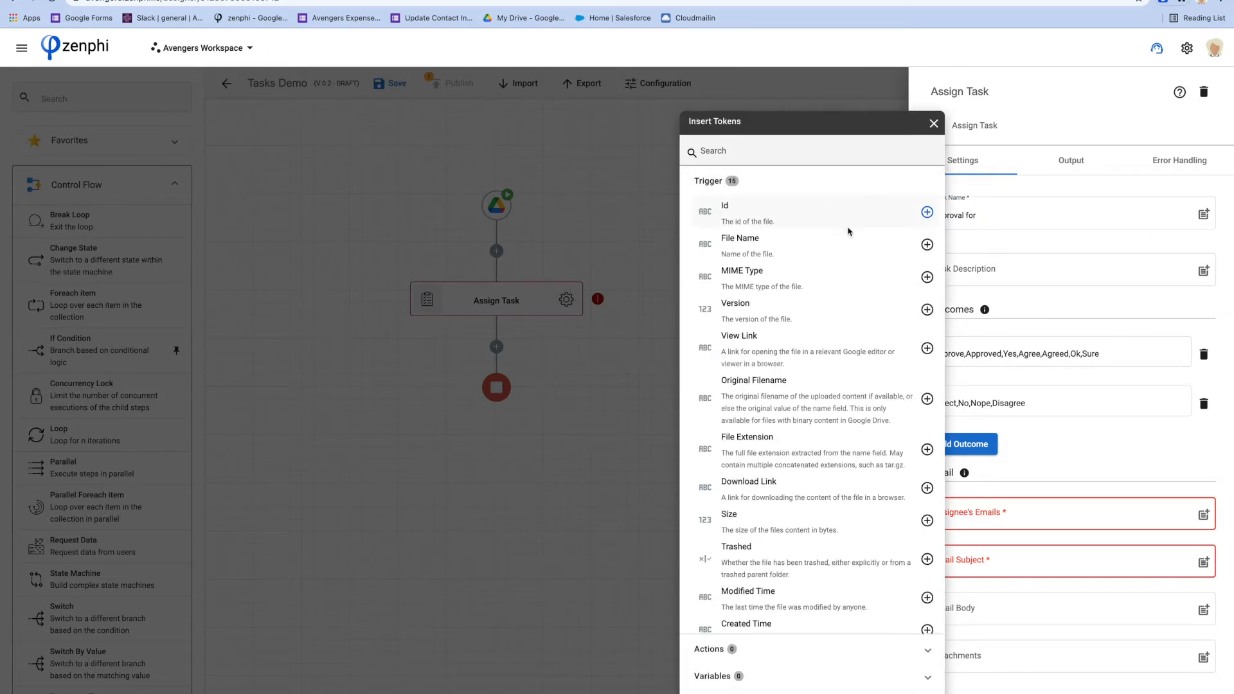
pyautogui.click(927, 244)
pyautogui.click(999, 245)
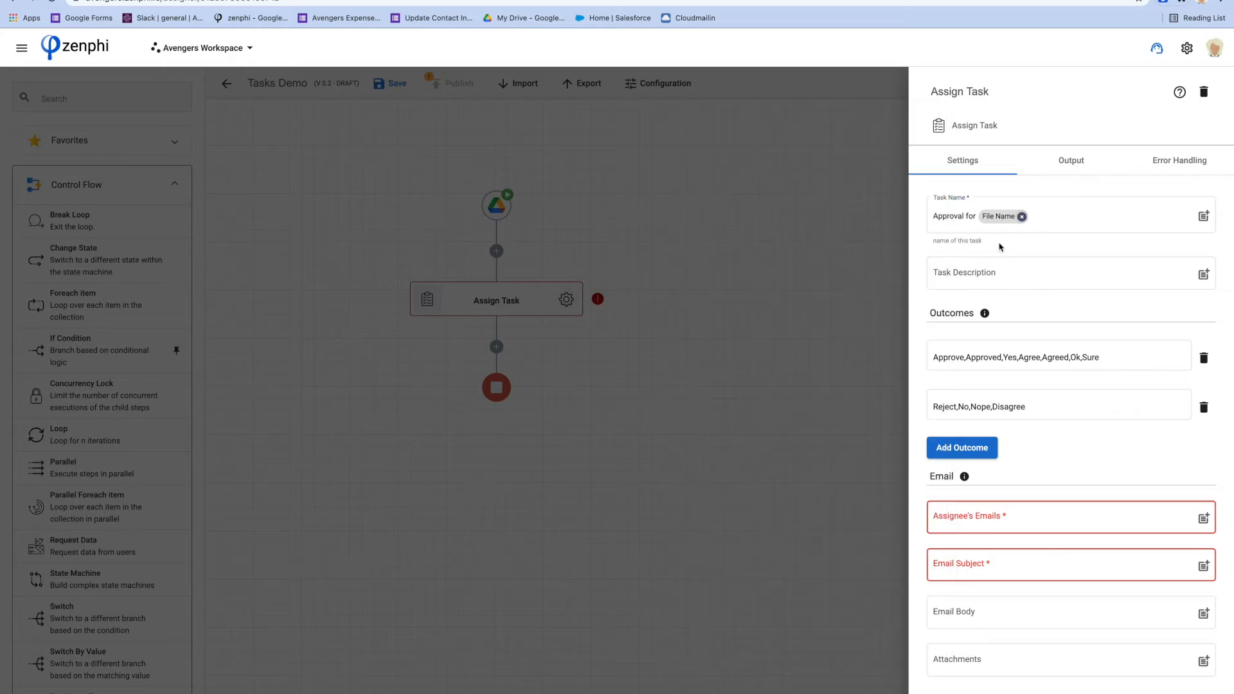
pyautogui.scroll(-3, 999, 275)
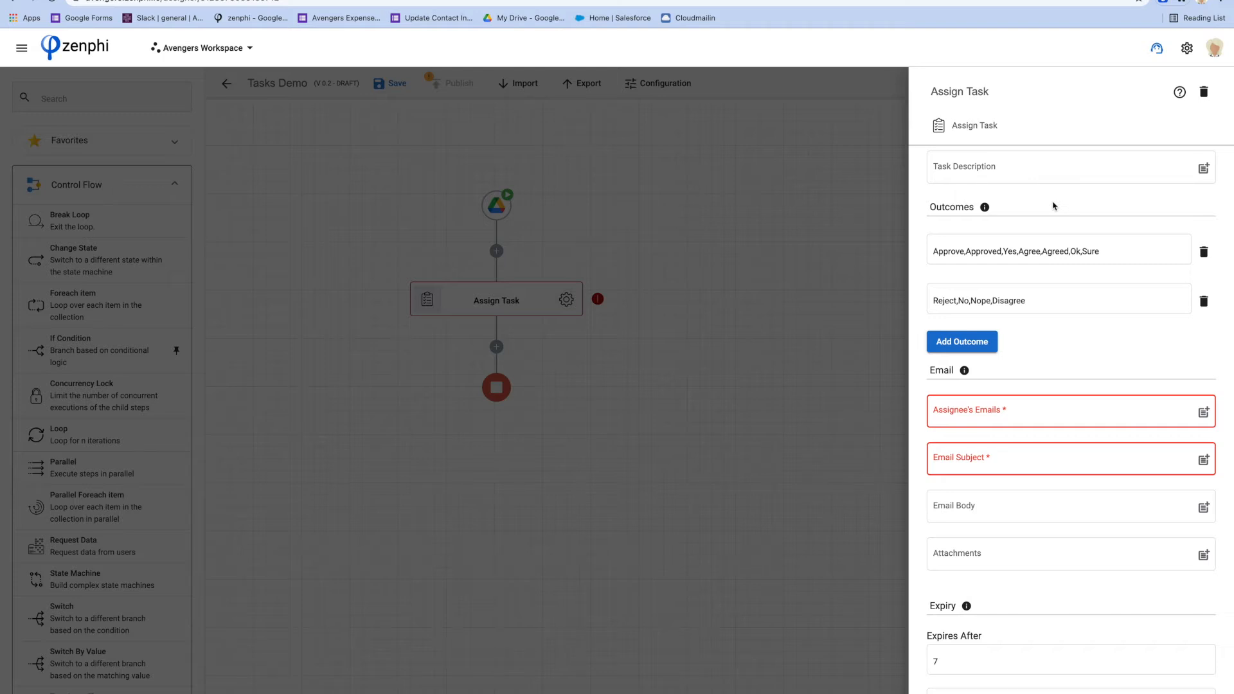
# Add and discard a 'Send back for review' outcome, then delete the Reject,No,Nope,Disagree outcome
pyautogui.click(969, 347)
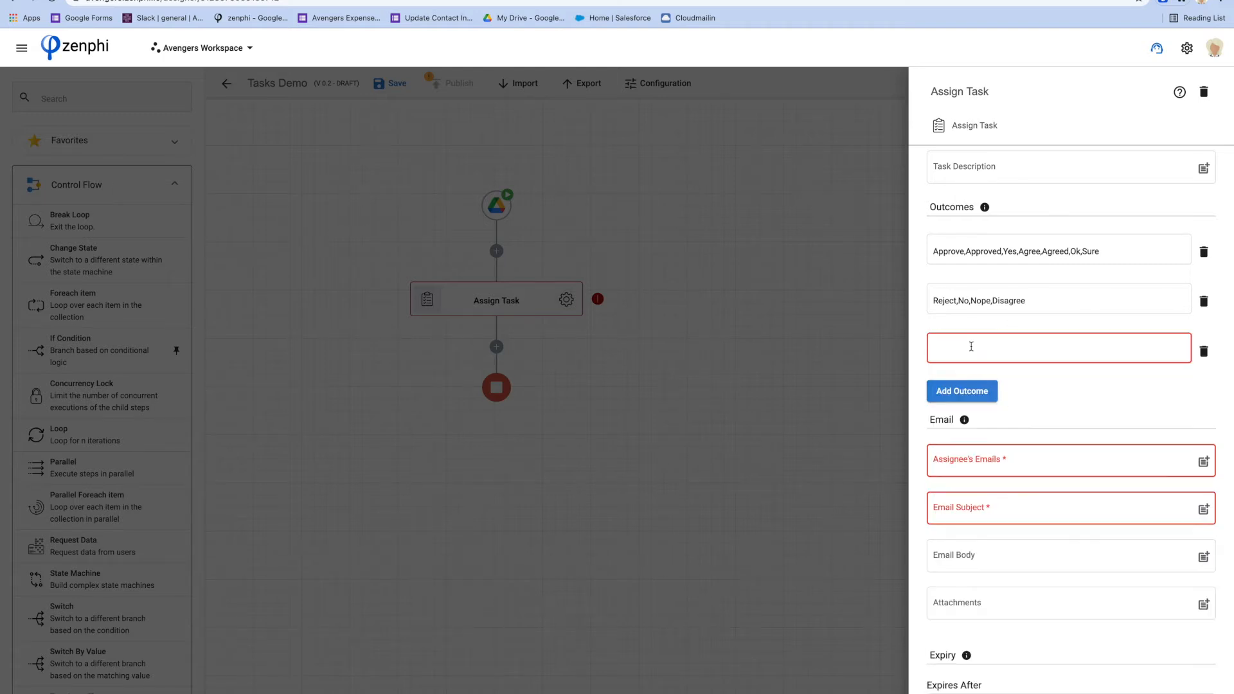
pyautogui.click(960, 347)
pyautogui.write('S')
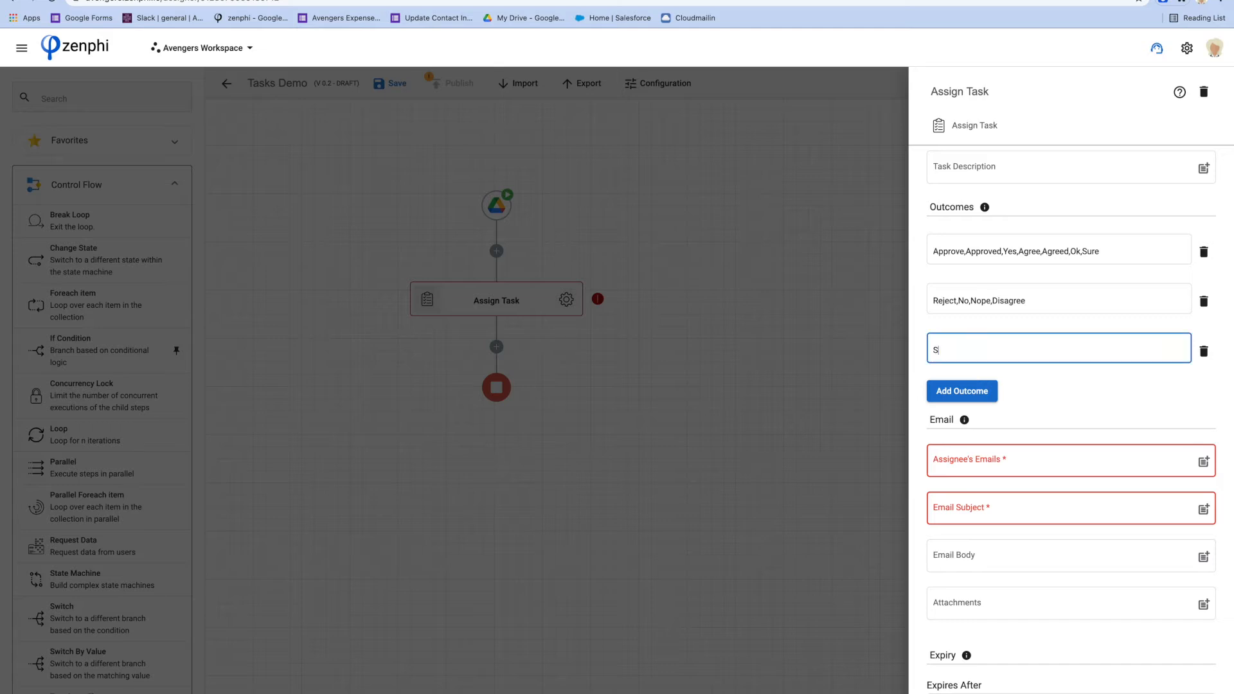
pyautogui.write('end back for review')
pyautogui.click(1203, 351)
pyautogui.tripleClick(1041, 300)
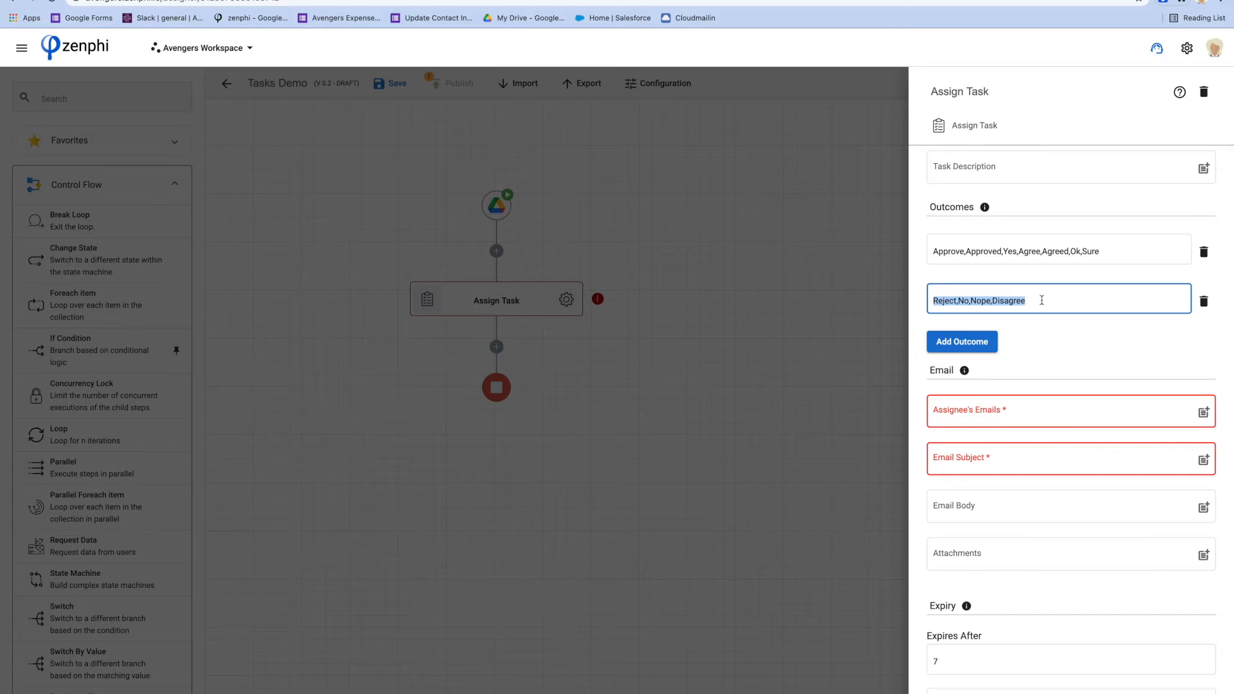
pyautogui.click(1204, 300)
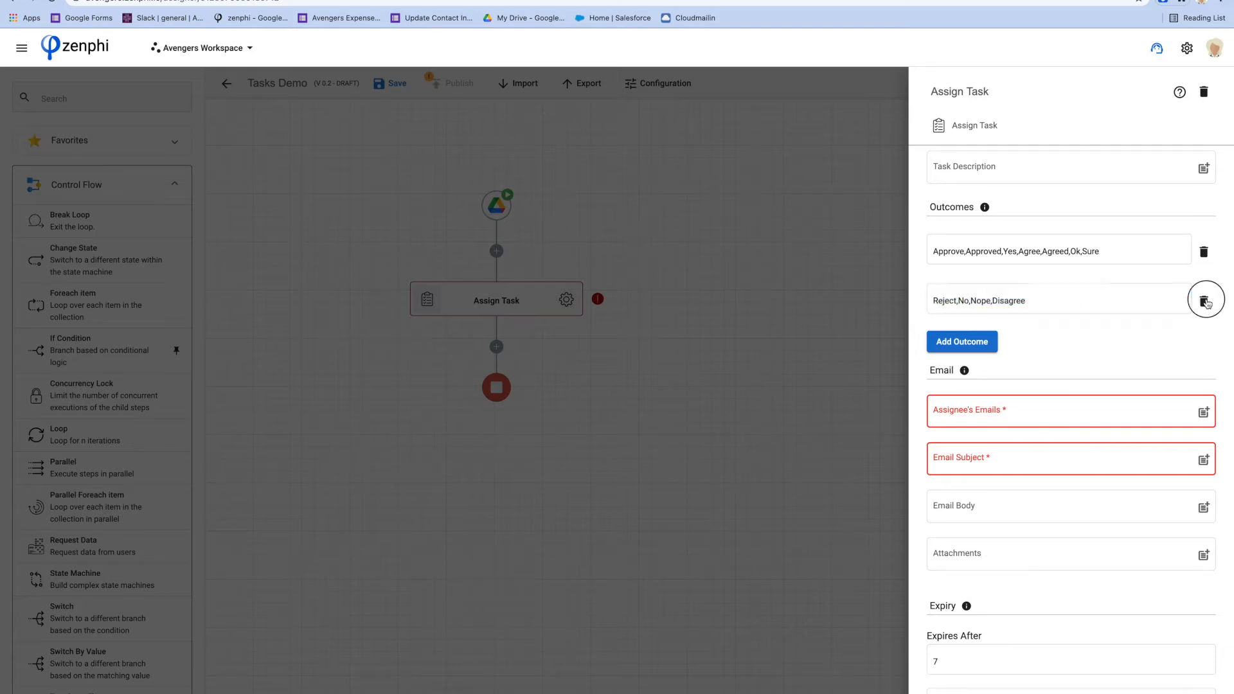
# Try 'confirm' then 'Done' as the approve outcome, then paste the original Approve list back
pyautogui.tripleClick(998, 248)
pyautogui.hotkey('ctrl', 'c')
pyautogui.write('confirm')
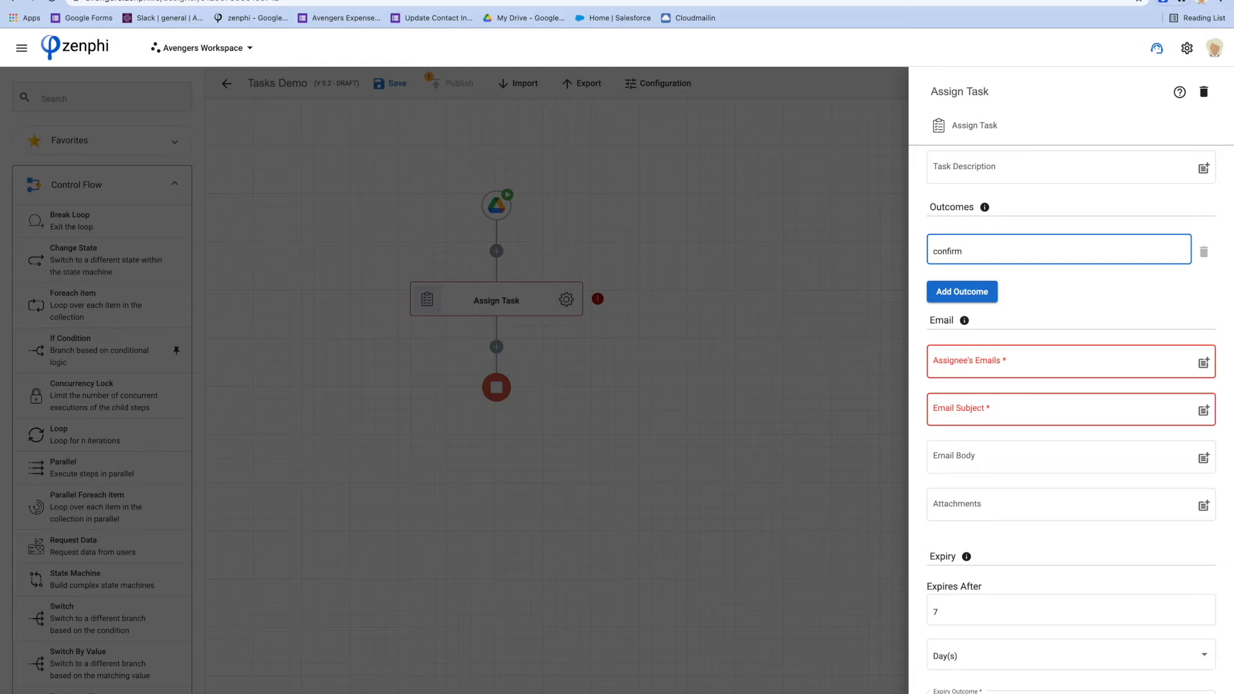
pyautogui.doubleClick(946, 251)
pyautogui.write('Done')
pyautogui.hotkey('ctrl', 'a')
pyautogui.hotkey('ctrl', 'v')
pyautogui.hotkey('ctrl', 'a')
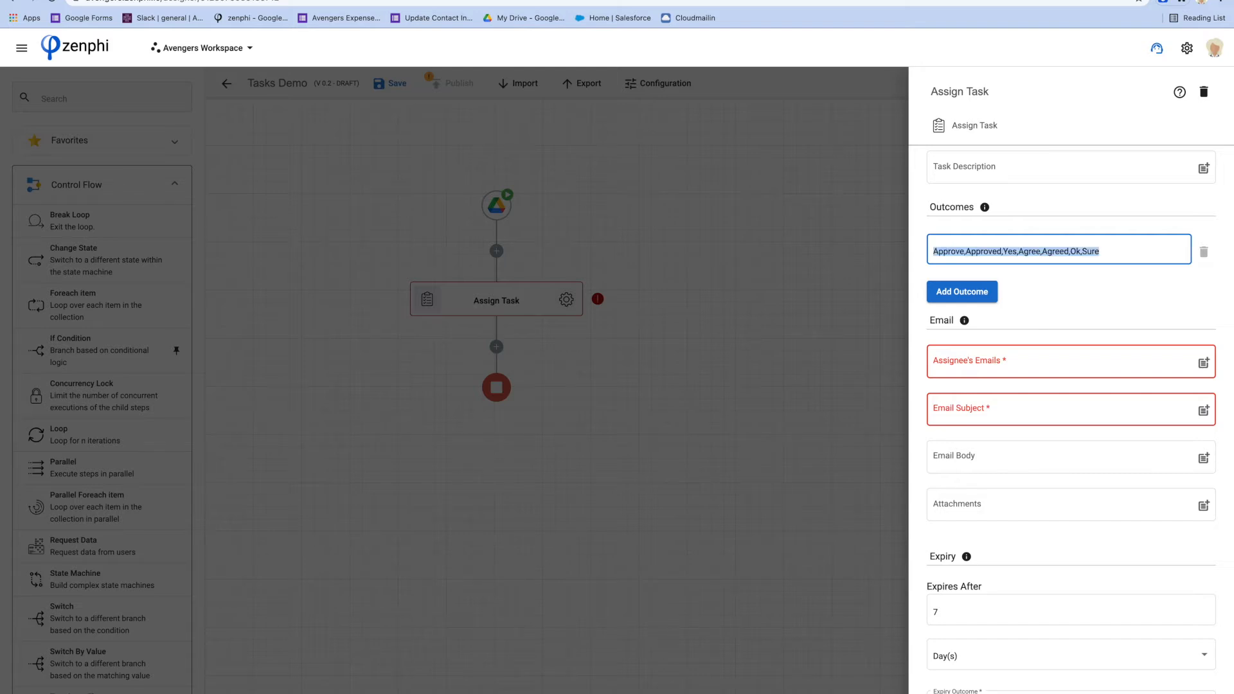
# Add a second outcome containing Reject,No,Nope,Disagree
pyautogui.click(964, 292)
pyautogui.write('Reject,No,Nope,Disagree')
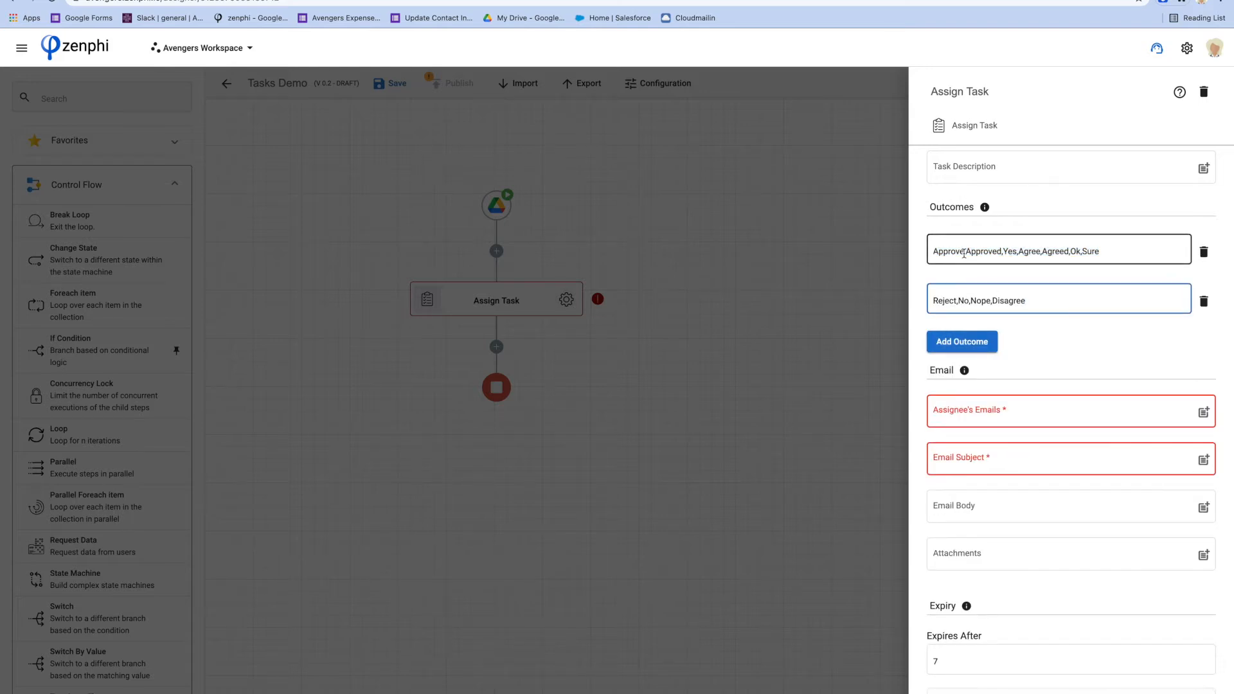
pyautogui.moveTo(965, 251); pyautogui.dragTo(1101, 254)
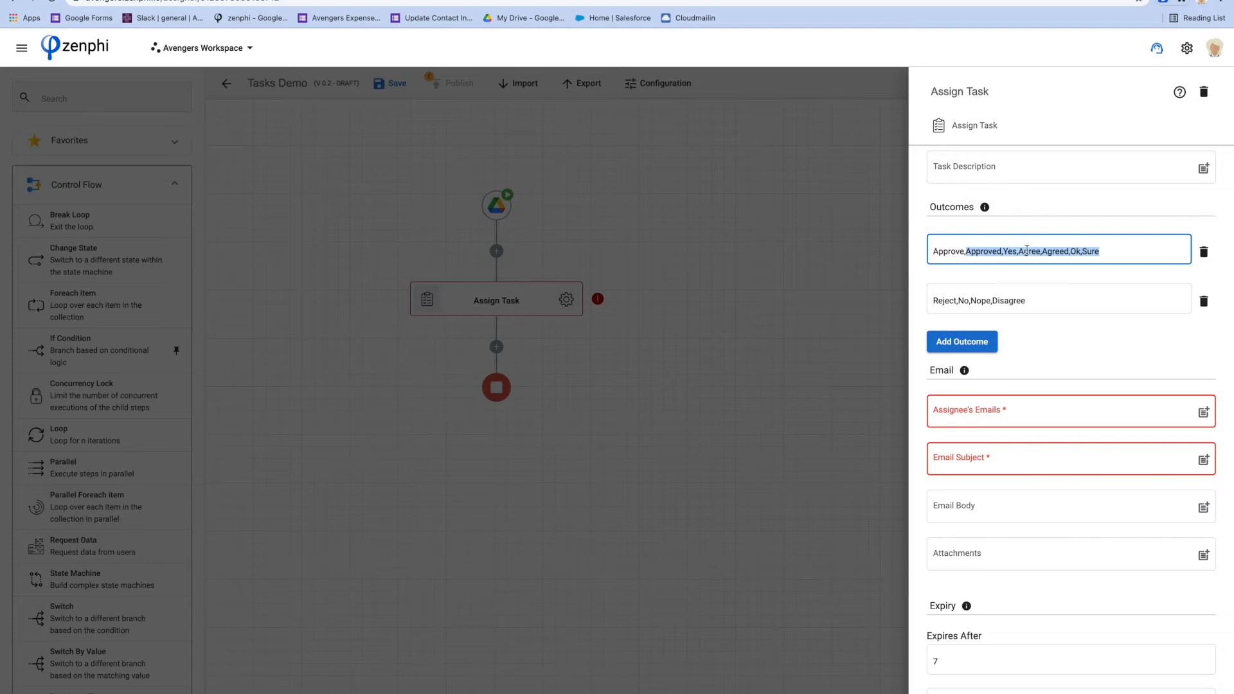
pyautogui.click(1105, 251)
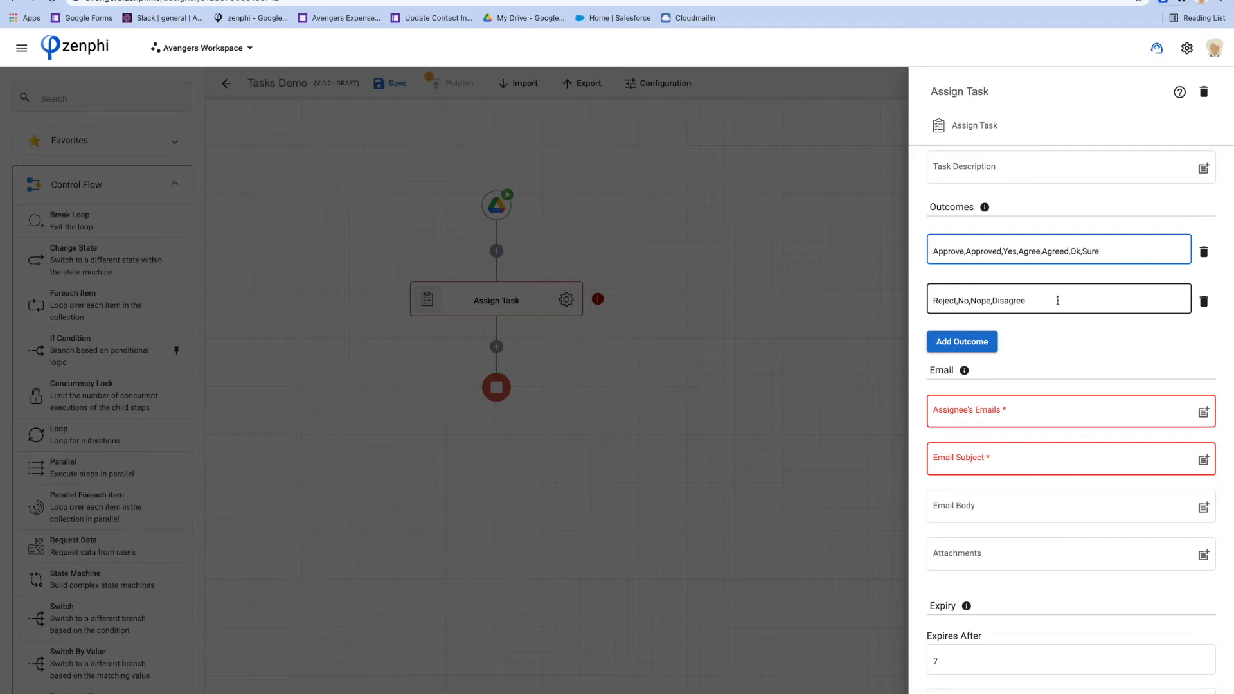
pyautogui.scroll(-3, 1060, 347)
# Enter the signed-in reviewer's e-mail address as the task assignee, correcting a typo
pyautogui.click(996, 268)
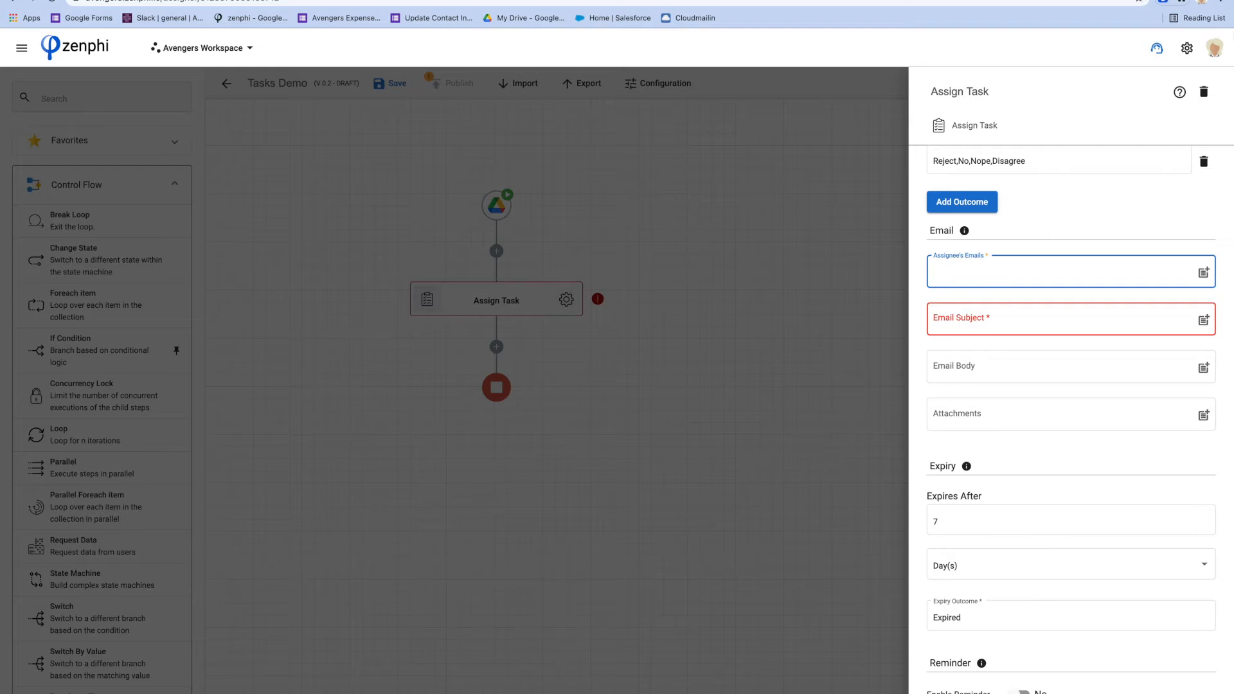
pyautogui.click(1200, 3)
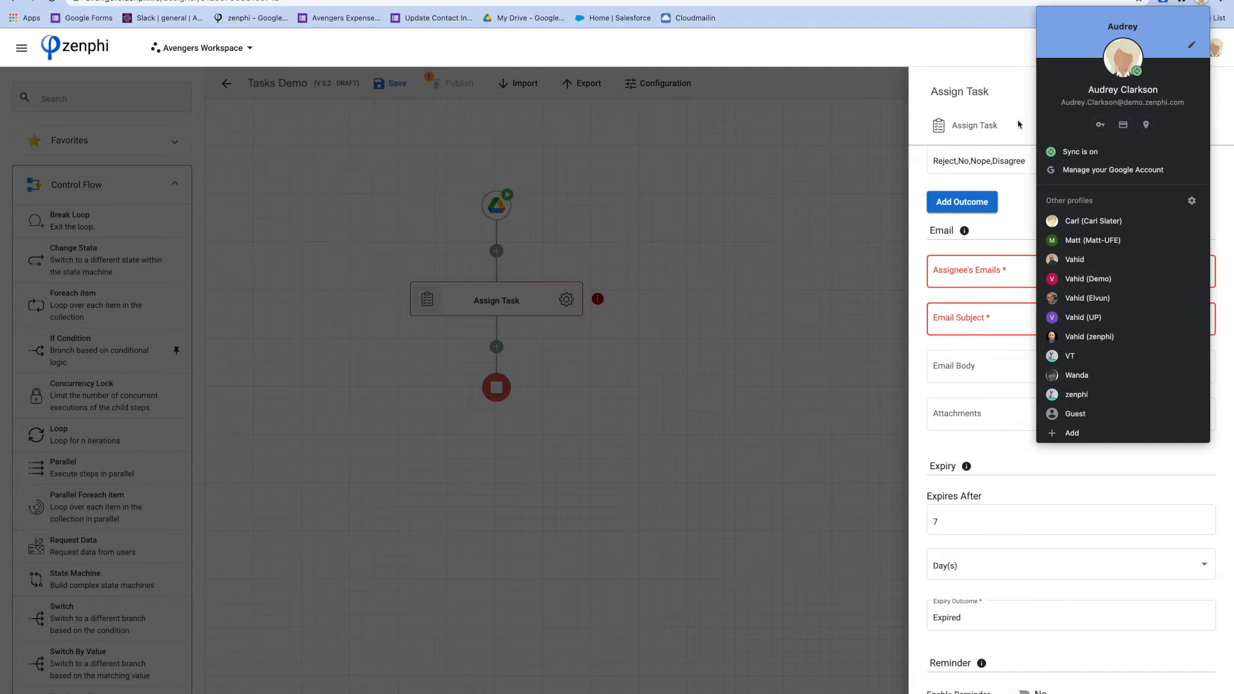
pyautogui.click(956, 278)
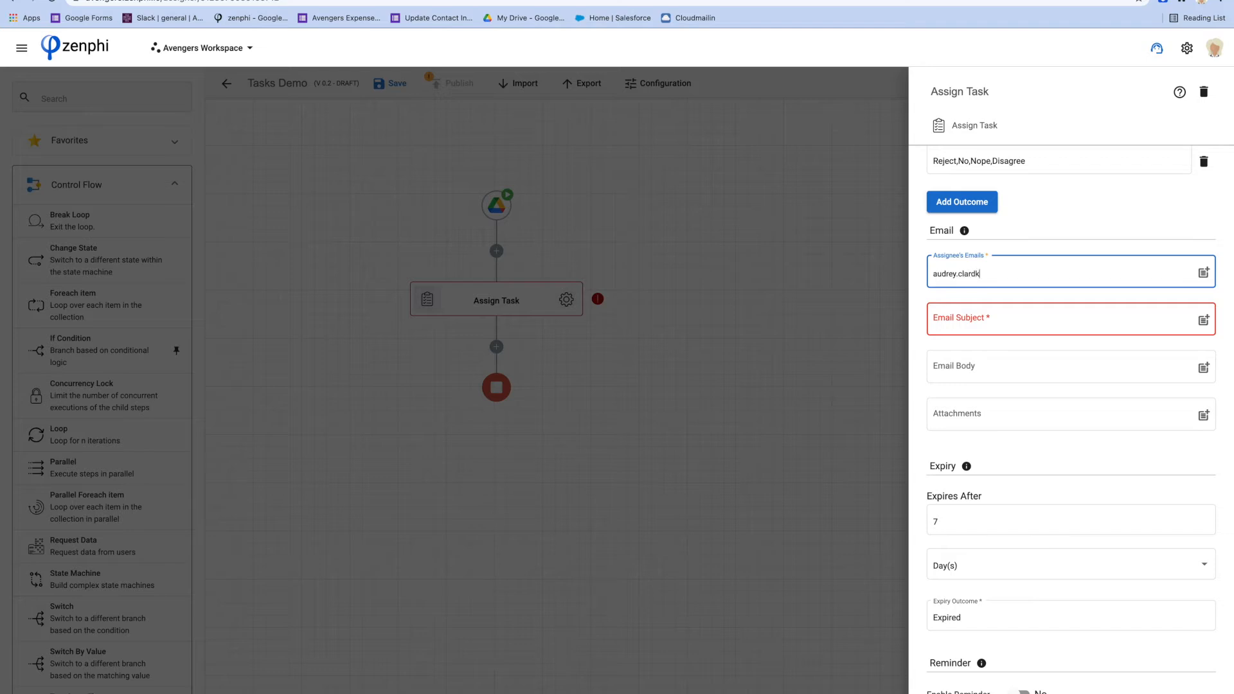
# Set the email subject to 'Approval for Document' plus the File Name variable
pyautogui.click(969, 316)
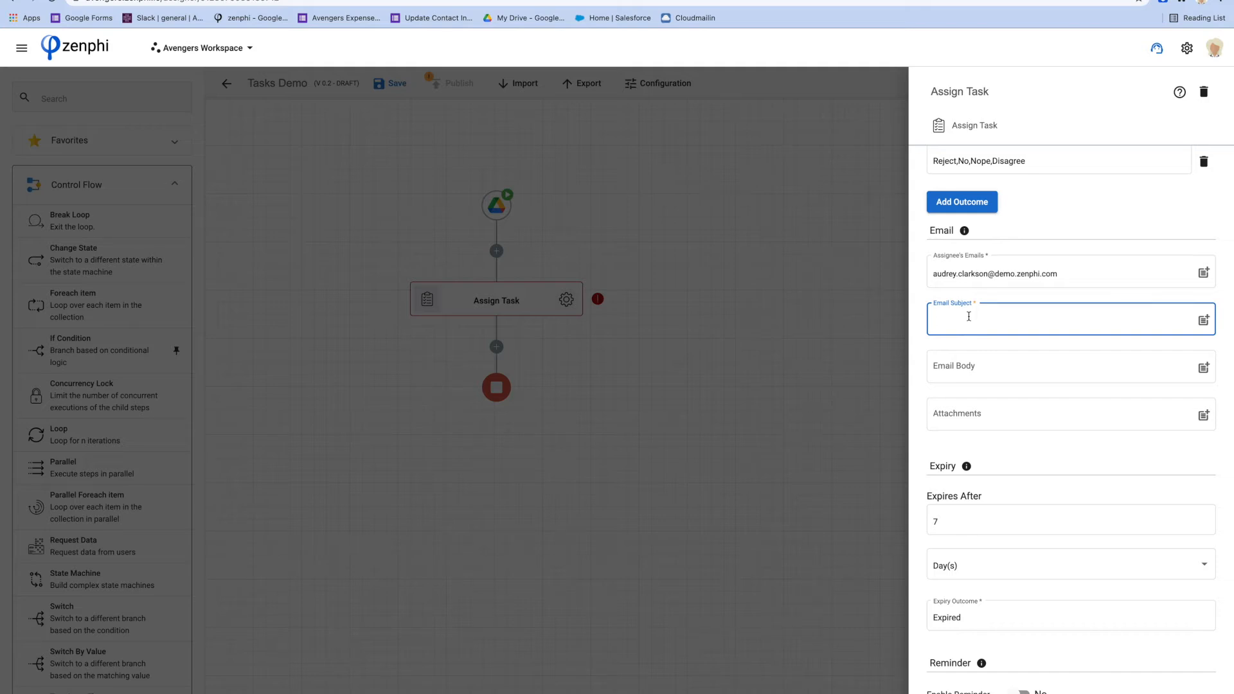
pyautogui.write('Approval for Document')
pyautogui.write('@')
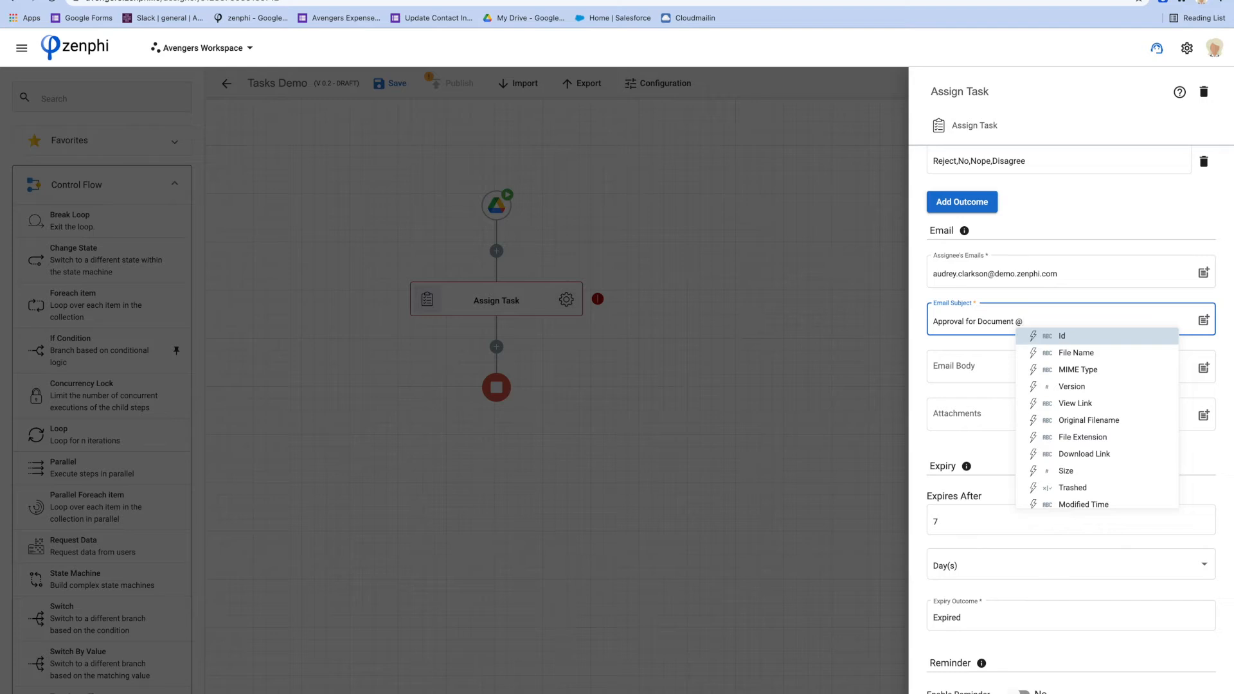
pyautogui.press('Down')
pyautogui.press('Return')
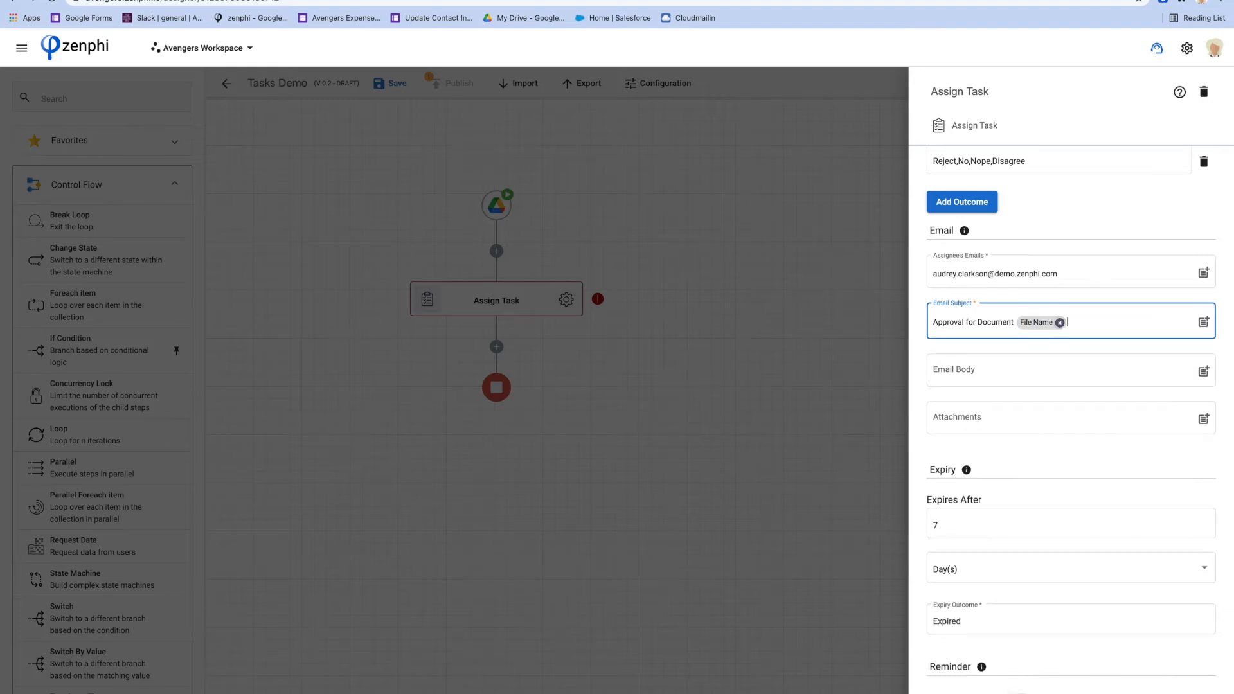
# Write the body greeting the assignee and asking to review the attached document and approve or reject accordingly
pyautogui.click(995, 374)
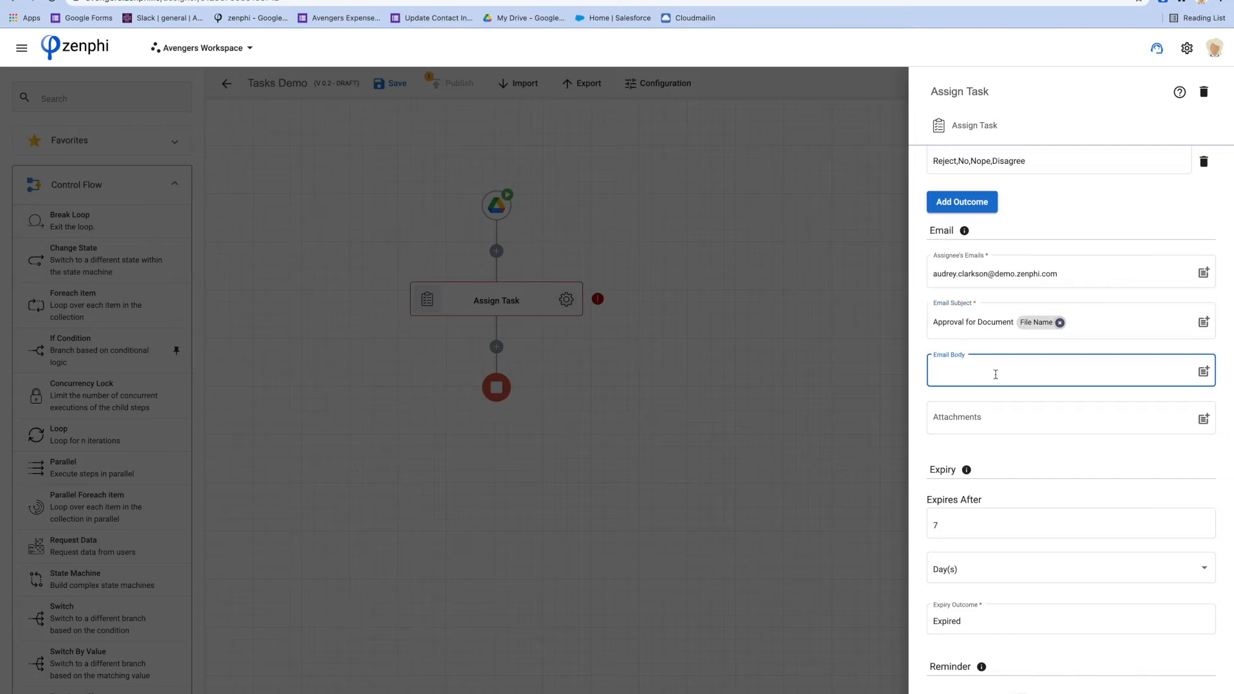
pyautogui.write('Hi Audrey,')
pyautogui.press('Return')
pyautogui.write('Please have')
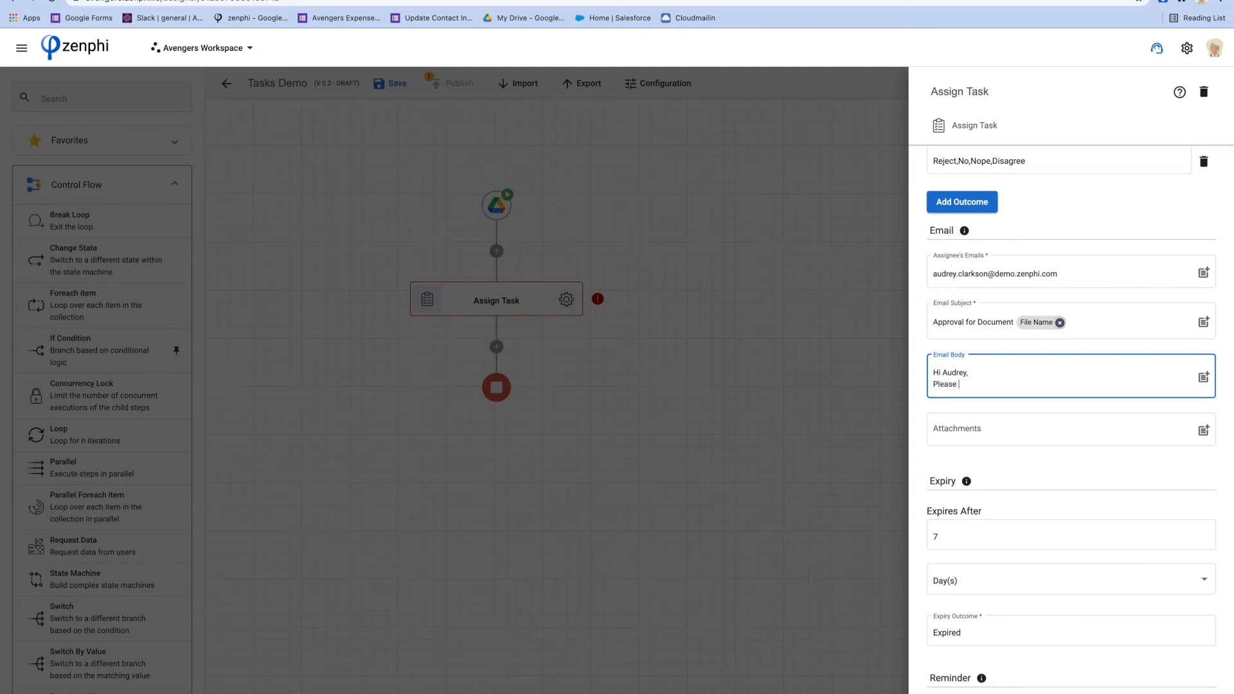
pyautogui.press('BackSpace')
pyautogui.press('BackSpace')
pyautogui.write('review the attached document and approve')
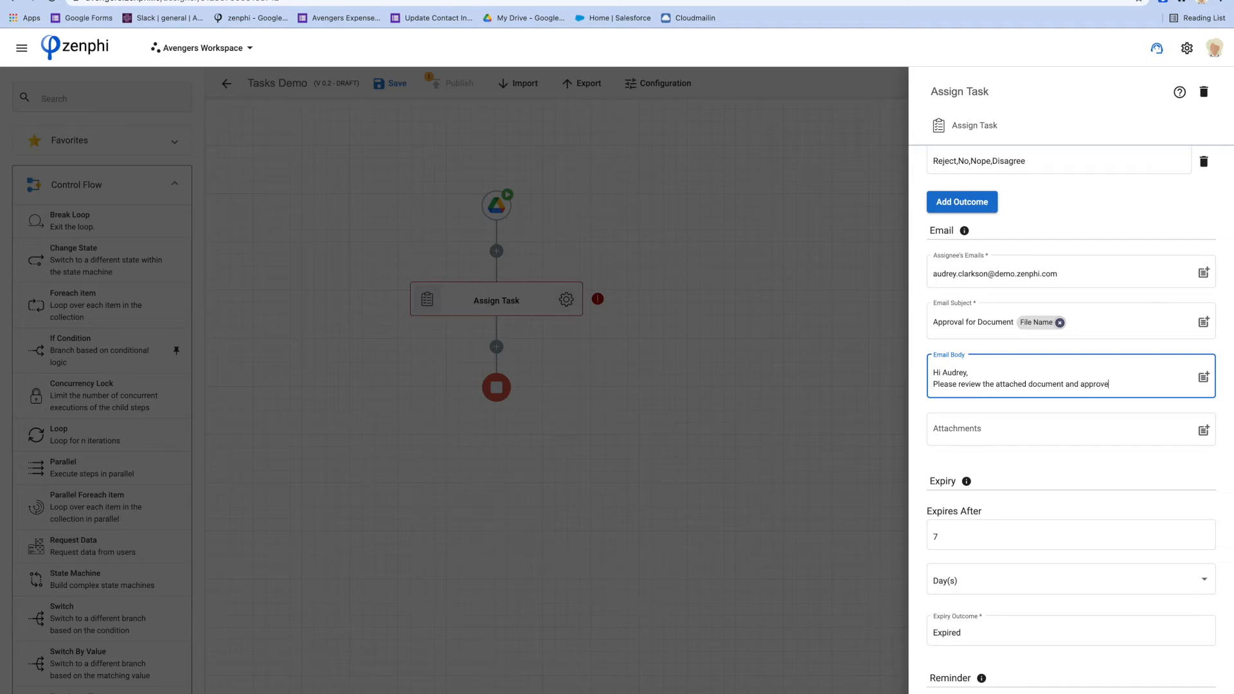
pyautogui.write(' or reject it accordingly.')
pyautogui.press('Return')
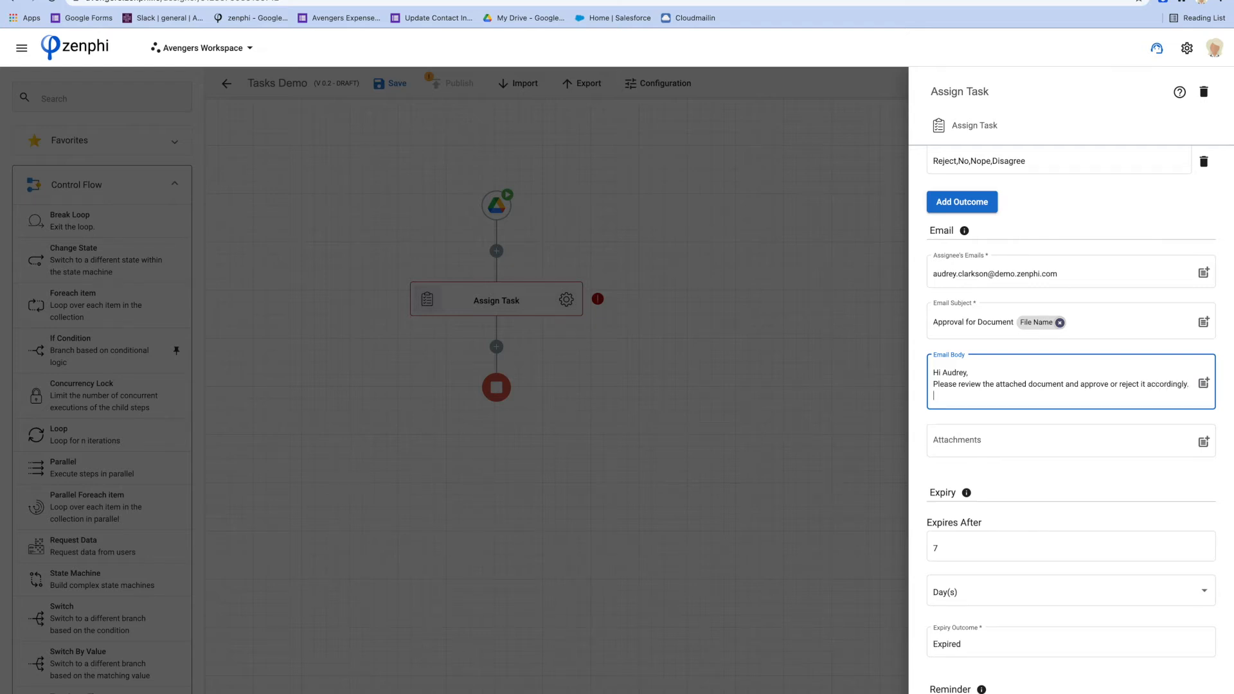
pyautogui.press('Return')
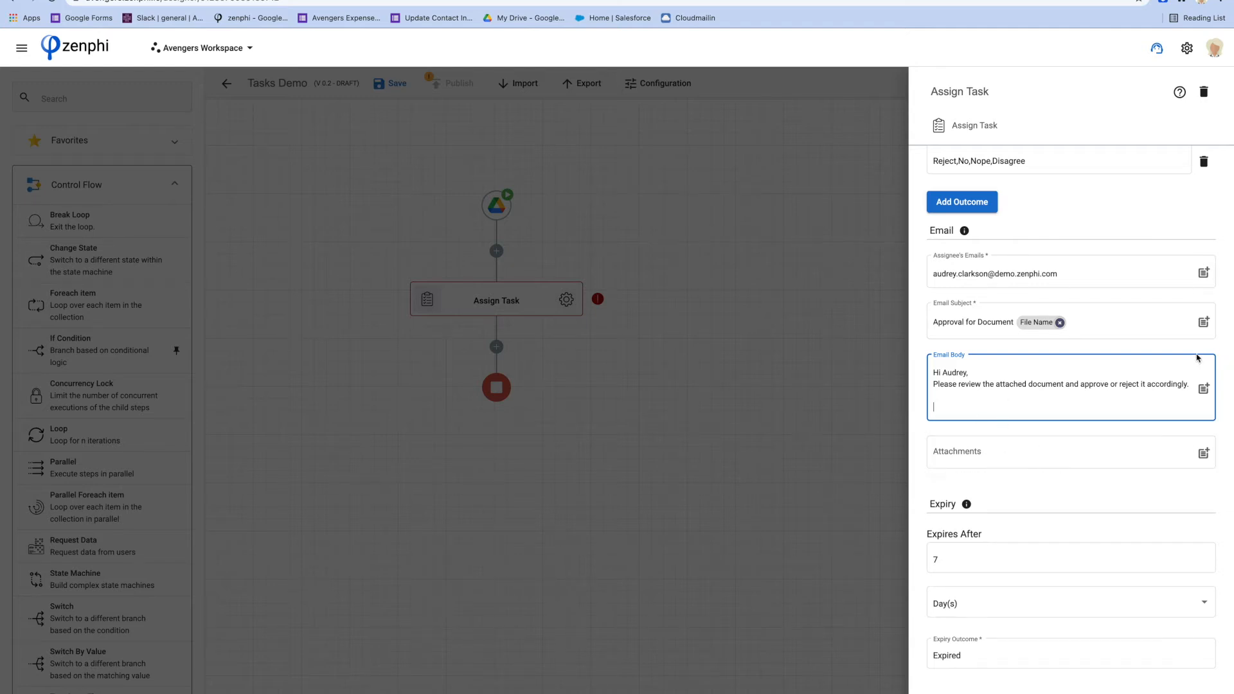
# Insert the Trigger file's View Link token on a new line in the email body
pyautogui.click(1204, 387)
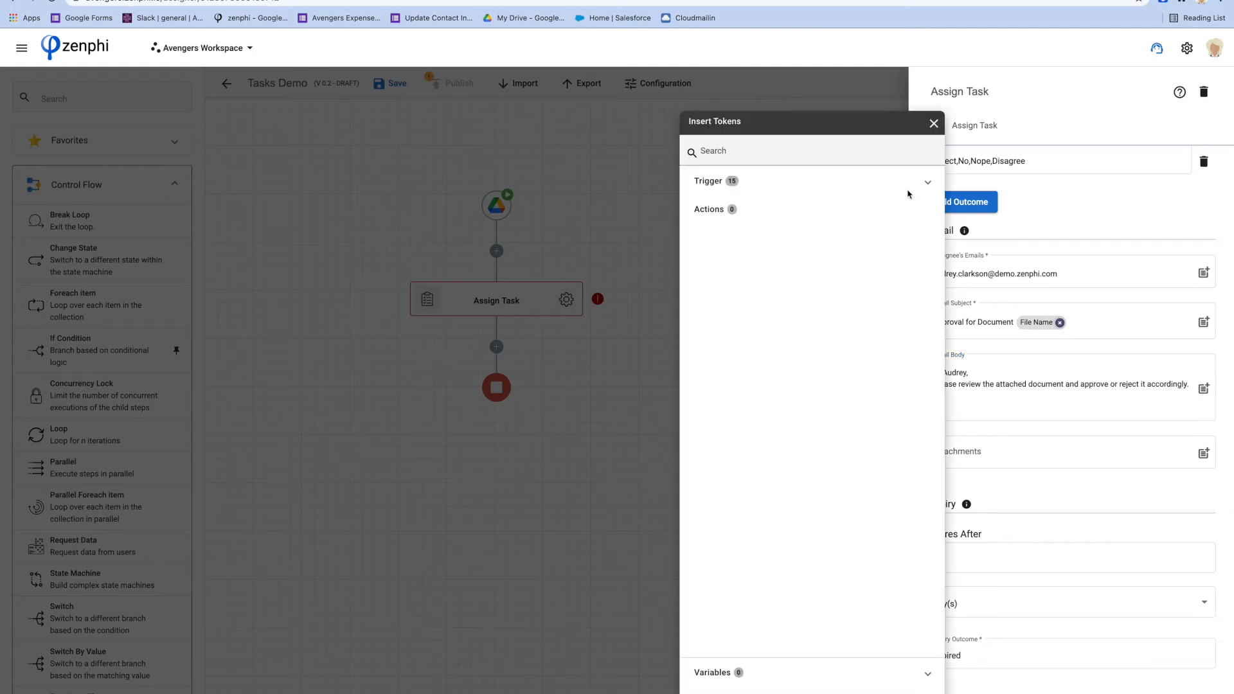
pyautogui.click(926, 183)
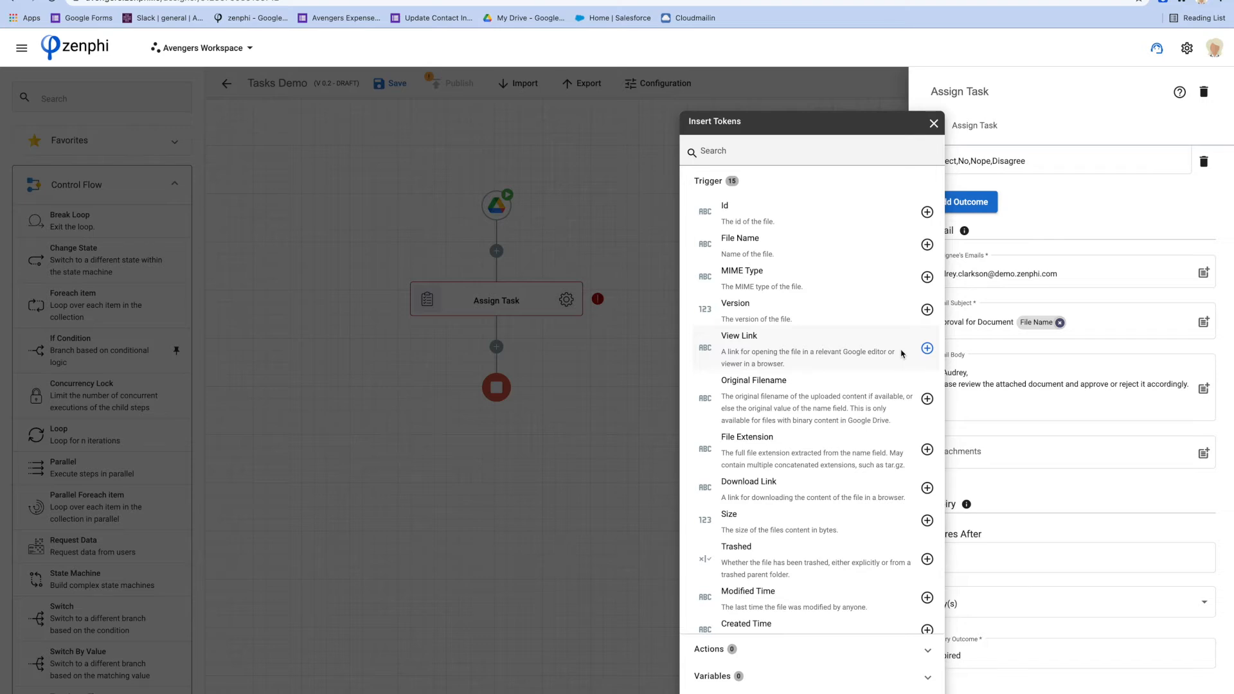
pyautogui.click(926, 349)
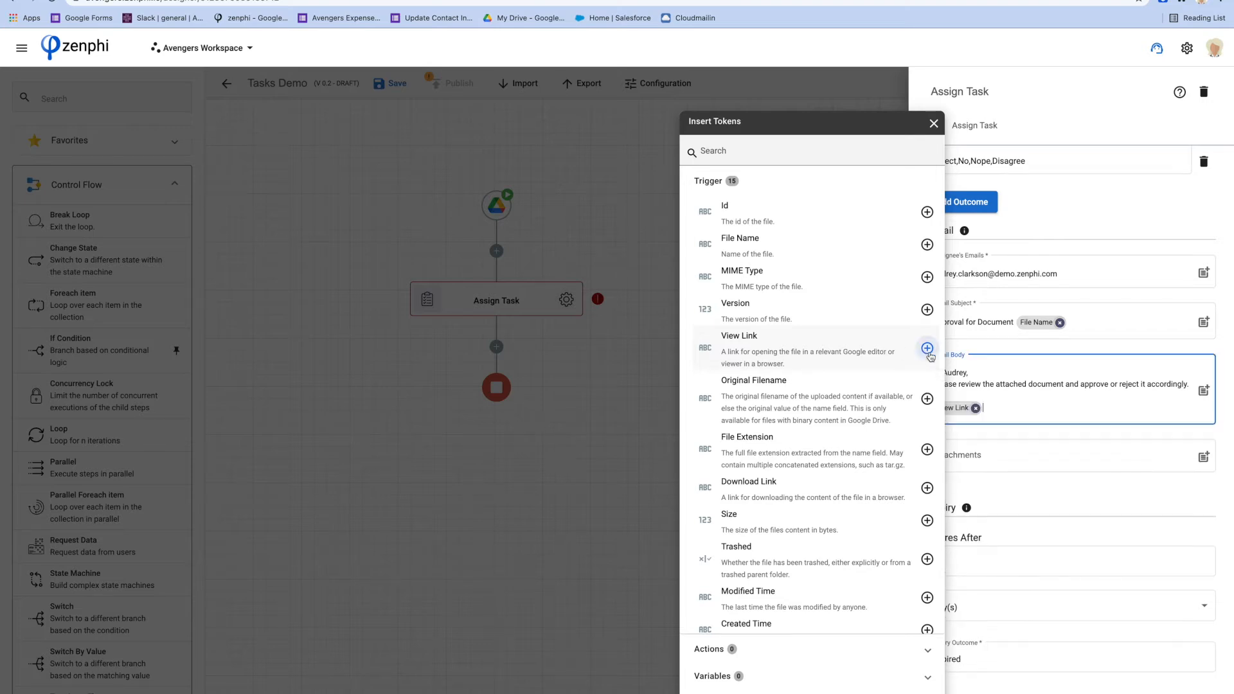
pyautogui.click(1002, 405)
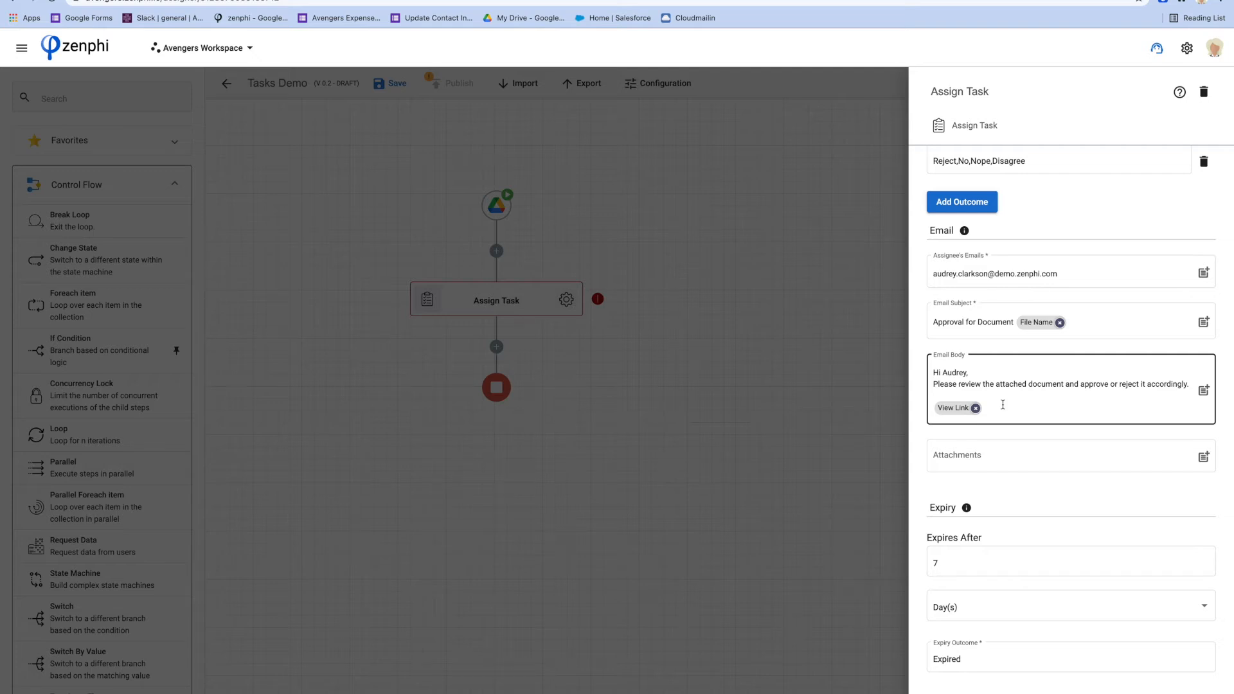
pyautogui.click(179, 190)
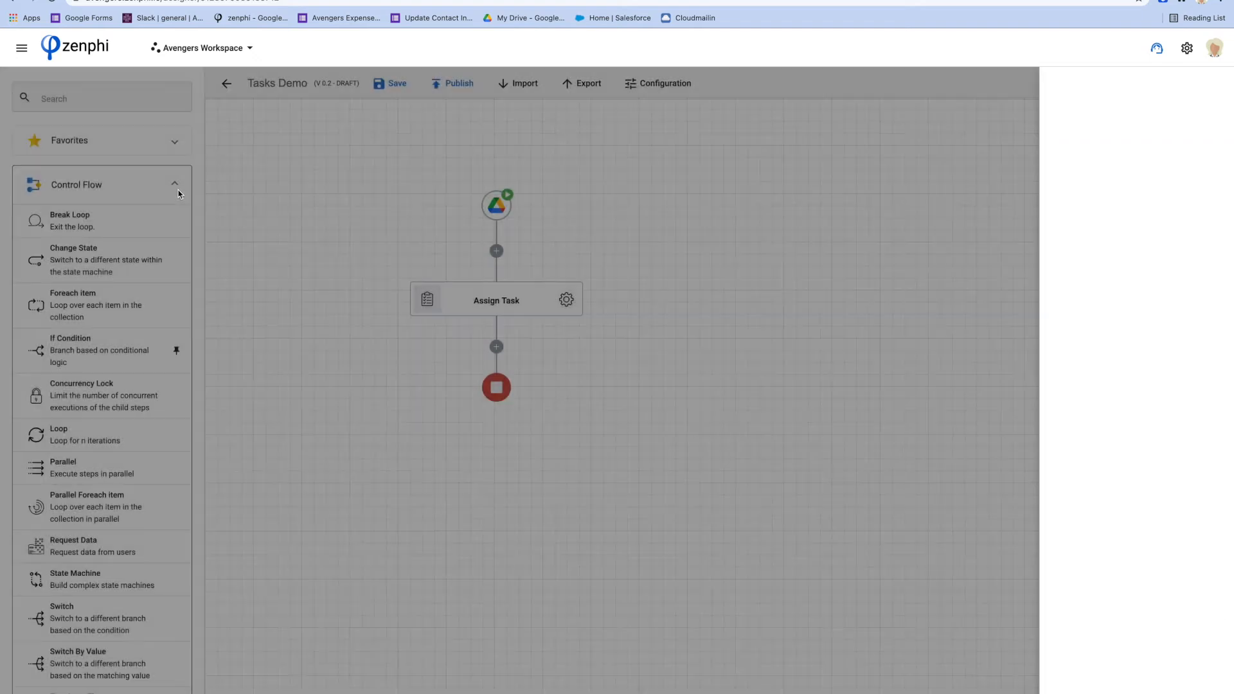
pyautogui.click(179, 190)
pyautogui.scroll(-4, 166, 339)
pyautogui.click(137, 308)
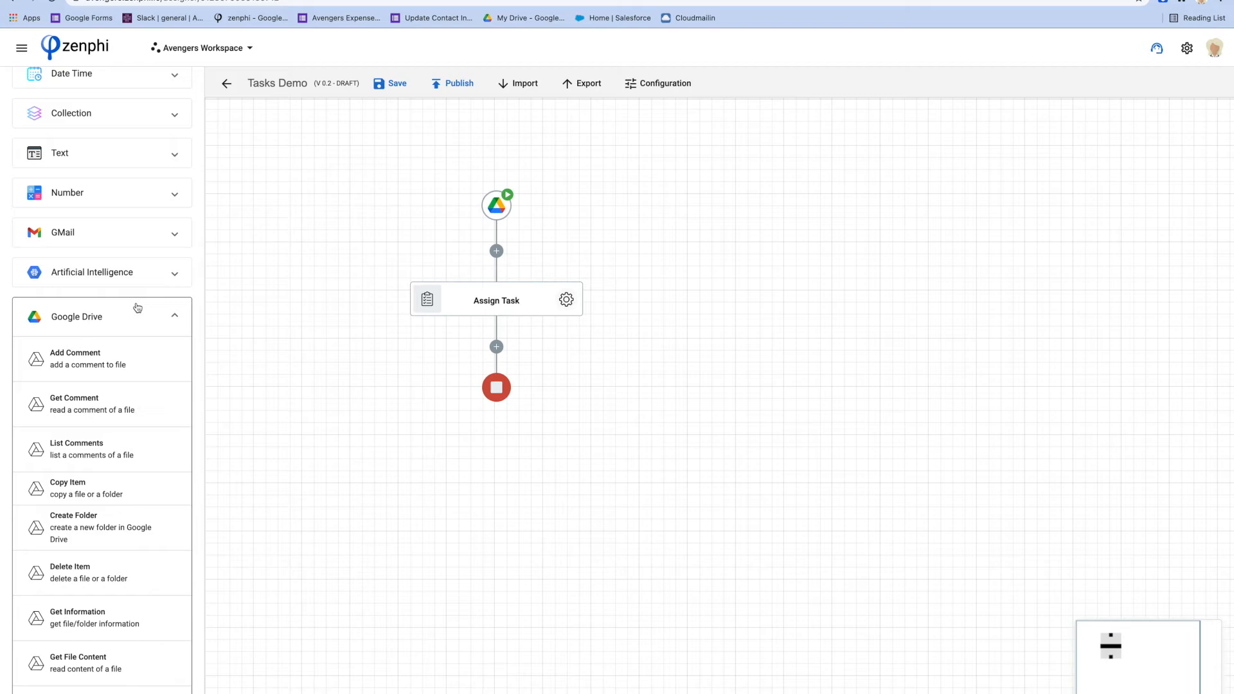
pyautogui.scroll(-5, 154, 450)
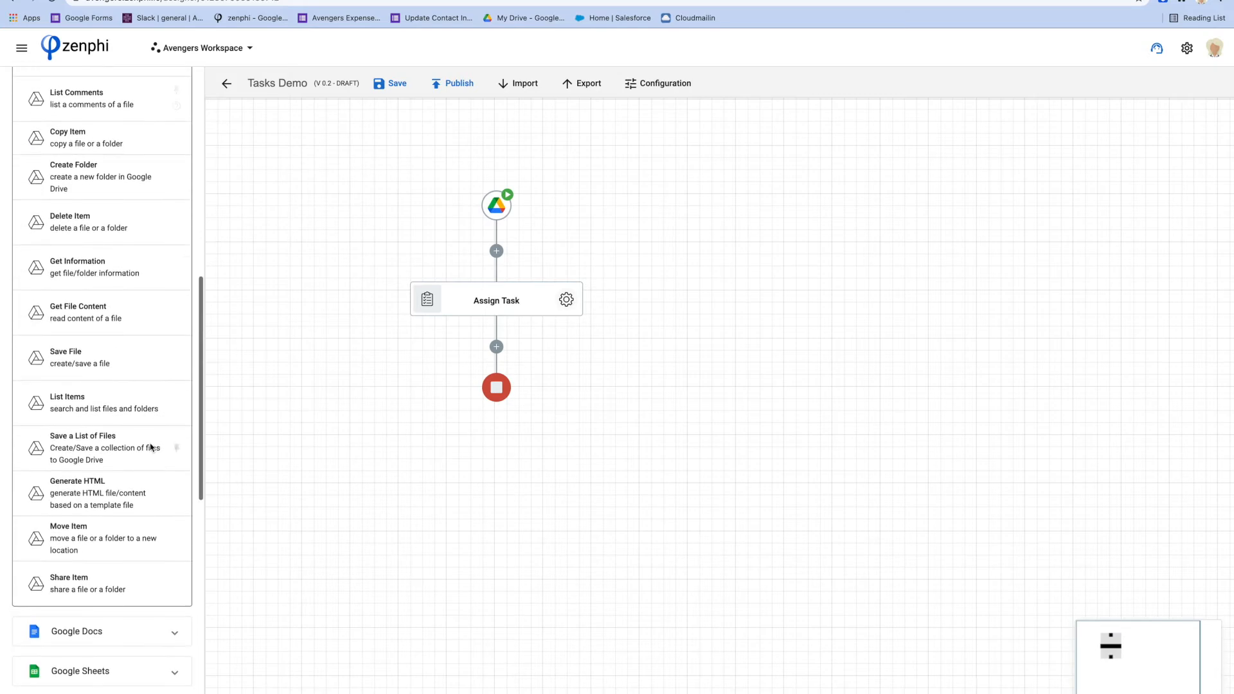
pyautogui.moveTo(86, 590); pyautogui.dragTo(501, 252)
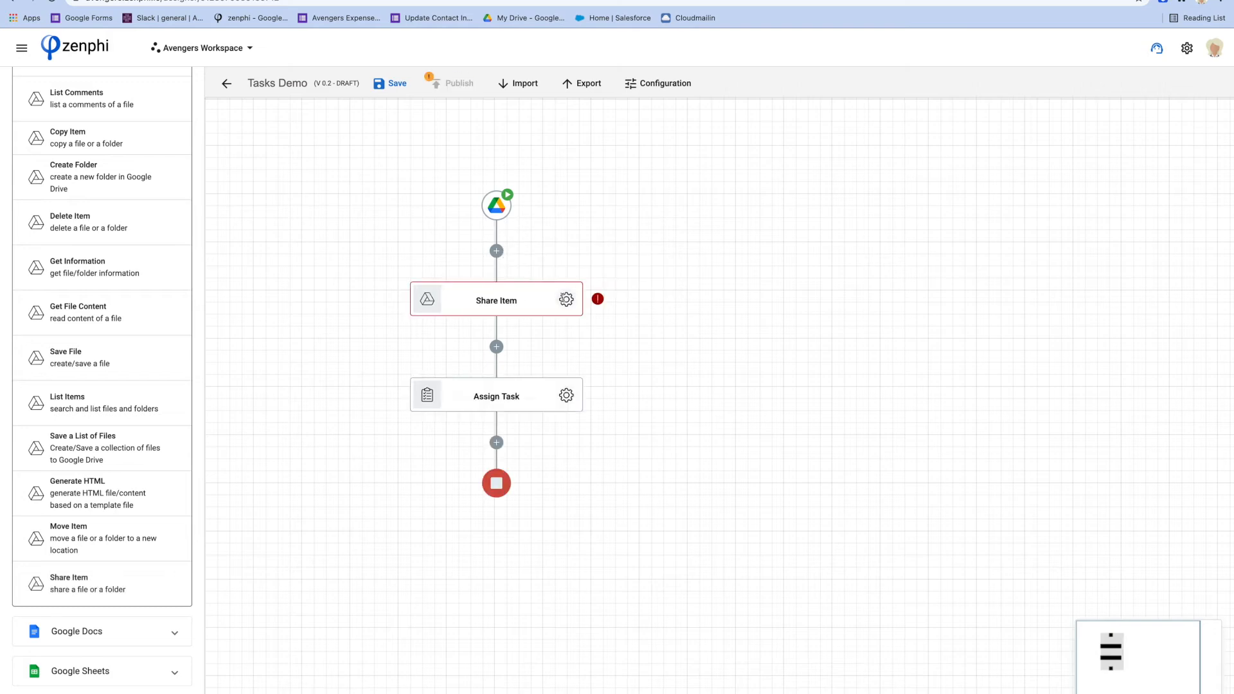
pyautogui.click(566, 299)
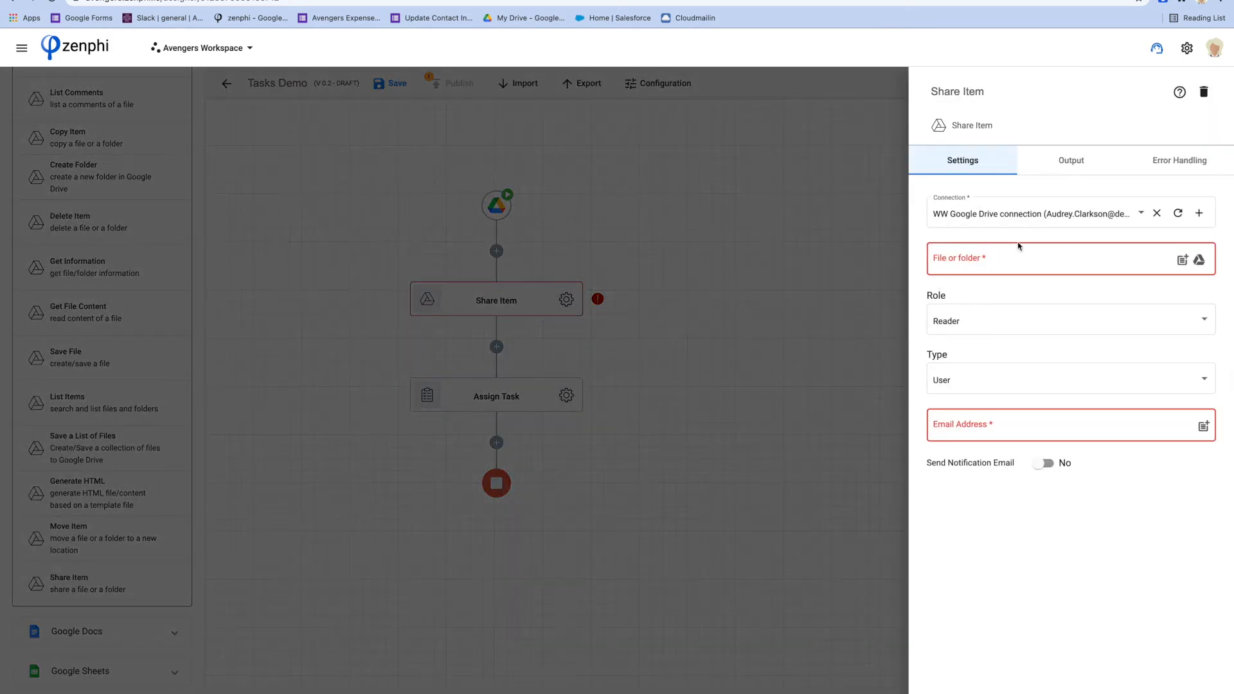
pyautogui.click(1182, 260)
pyautogui.click(738, 184)
pyautogui.click(927, 213)
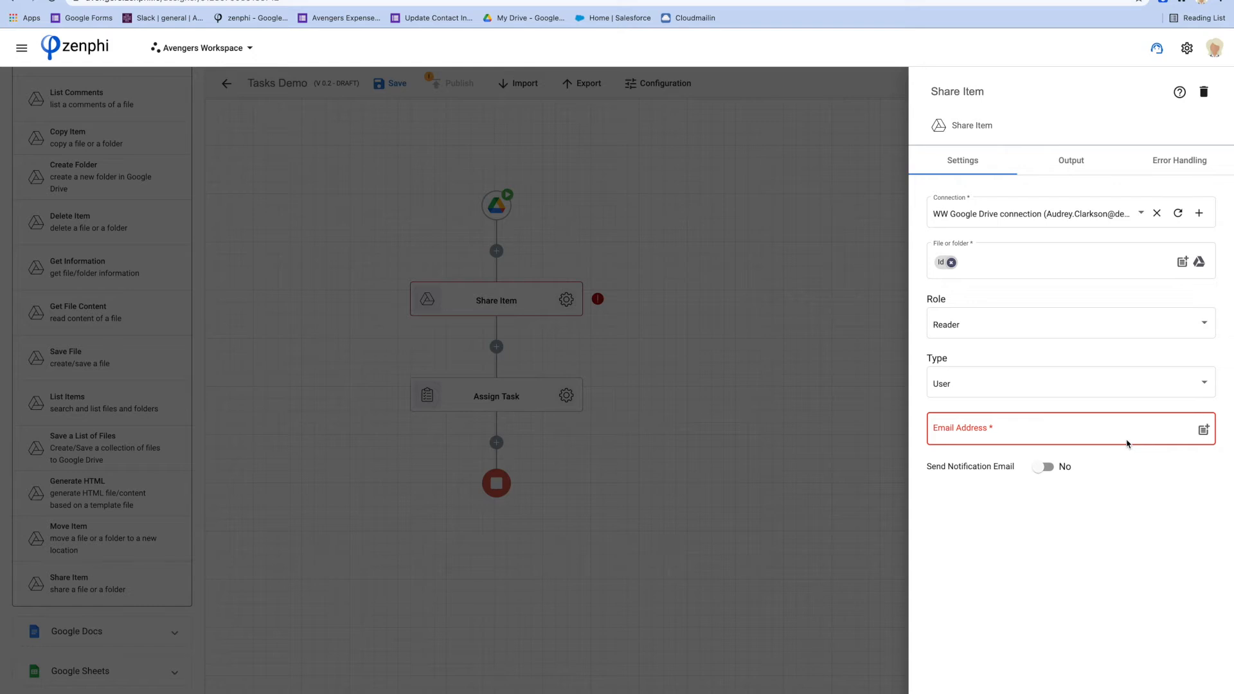
pyautogui.click(1105, 431)
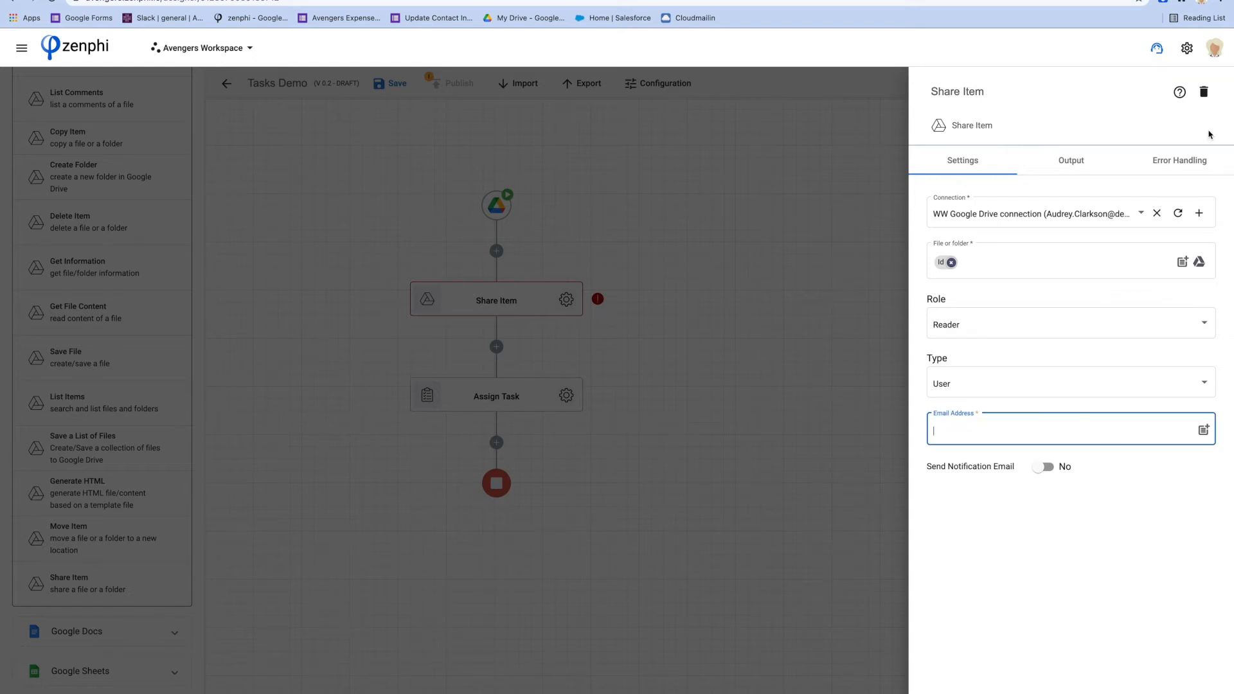
pyautogui.click(1203, 91)
pyautogui.click(711, 425)
pyautogui.click(566, 299)
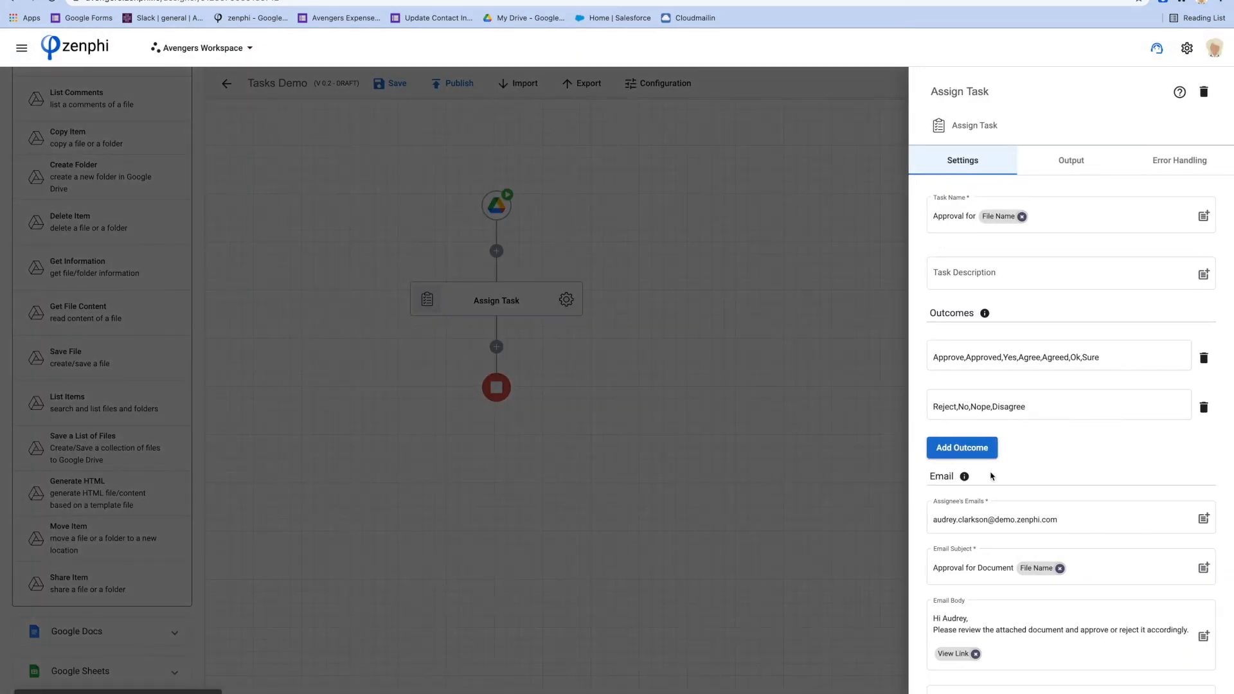
# Remove the View Link from the body and add the Trigger's Payload token as the email attachment
pyautogui.scroll(-5, 992, 475)
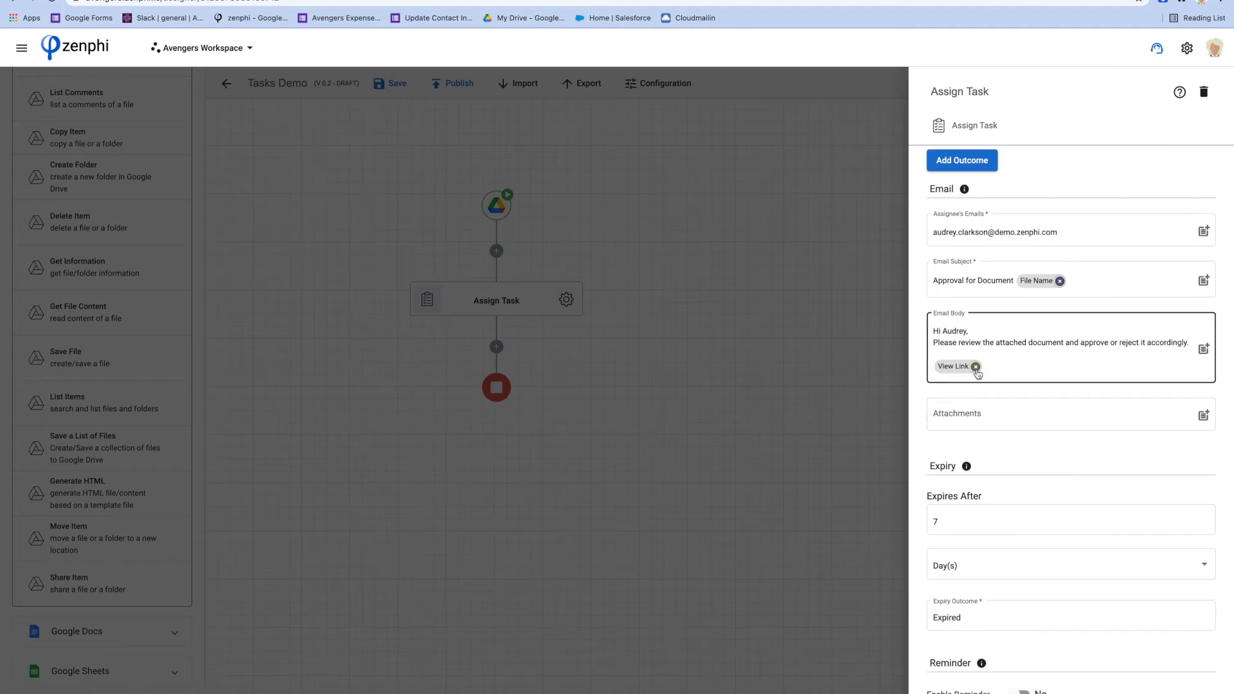
pyautogui.click(976, 367)
pyautogui.click(1014, 413)
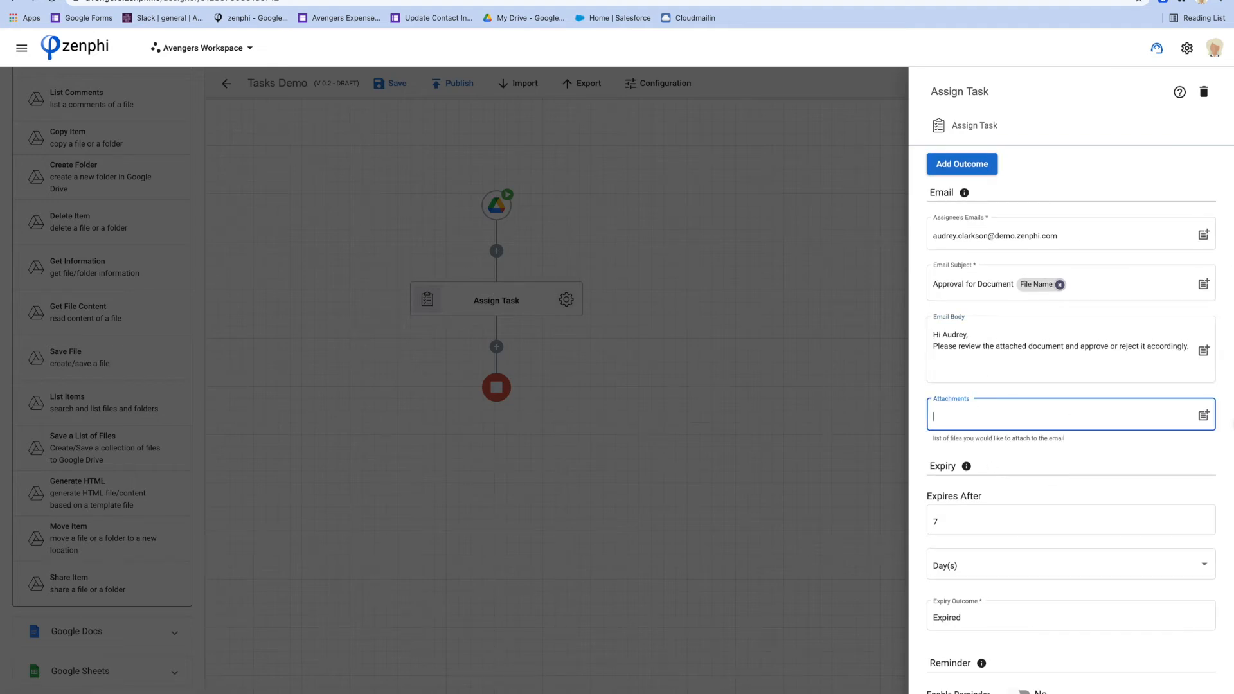
pyautogui.click(1204, 416)
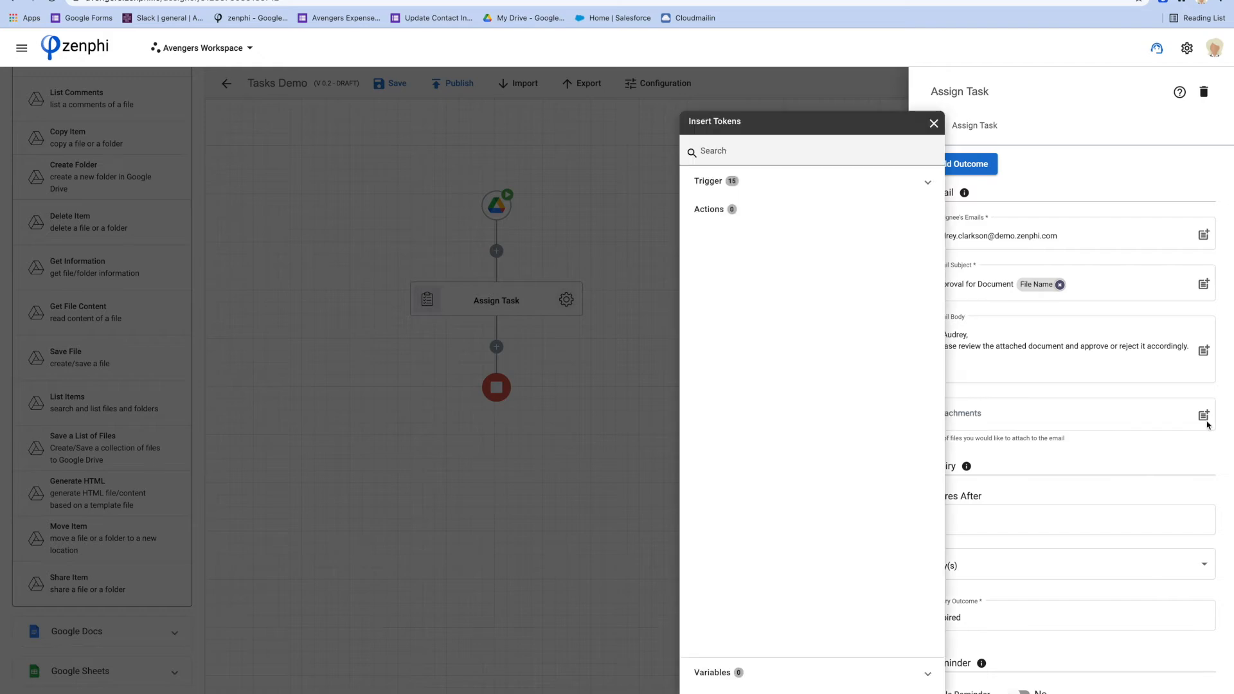
pyautogui.click(784, 188)
pyautogui.scroll(-2, 827, 321)
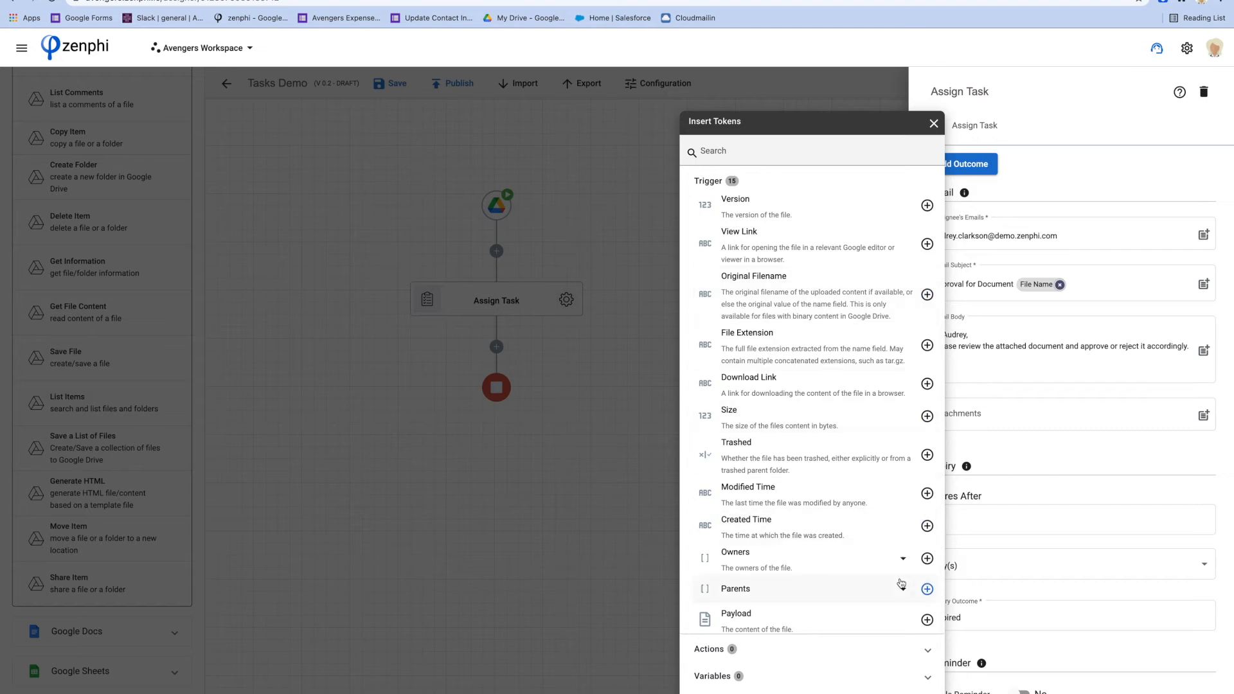
pyautogui.click(927, 620)
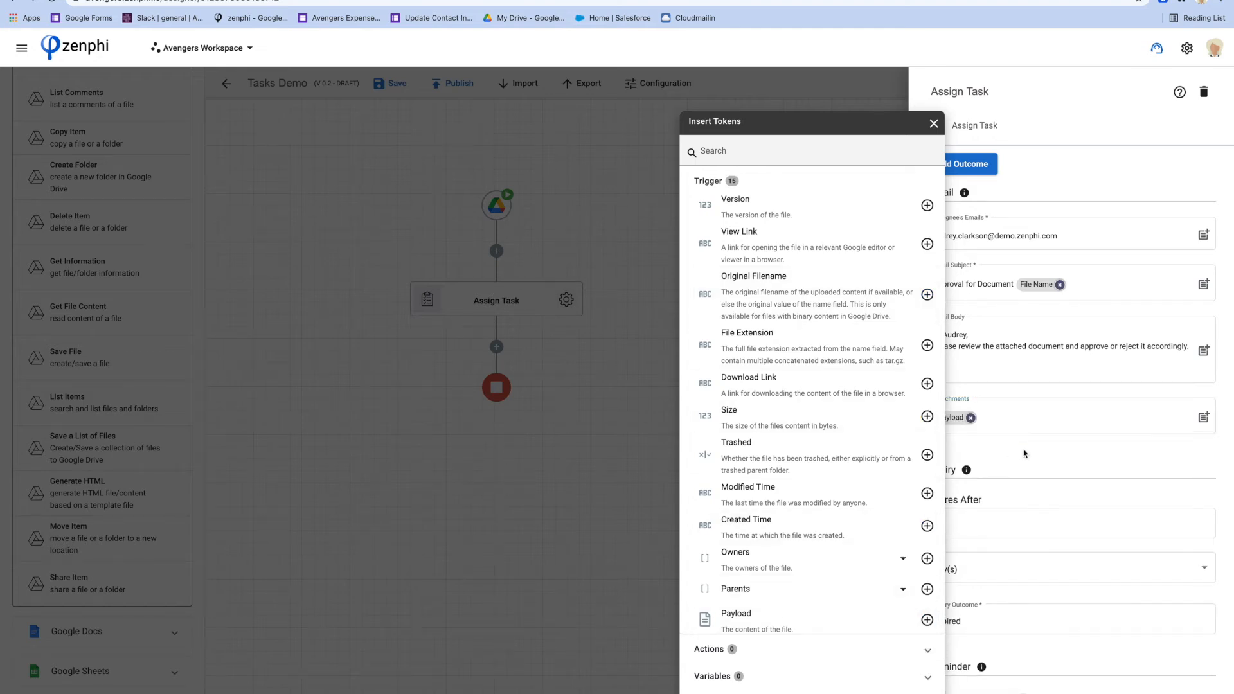
pyautogui.click(1024, 453)
pyautogui.click(1004, 430)
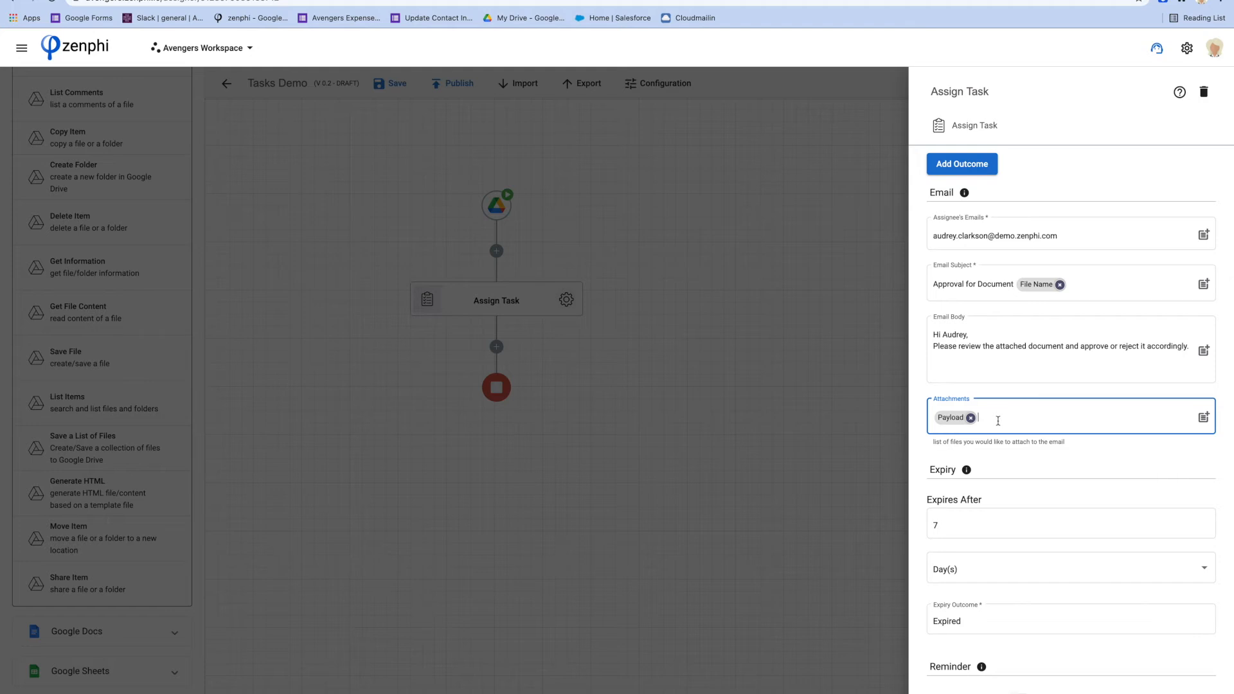
pyautogui.click(1014, 502)
pyautogui.scroll(-1, 1014, 503)
pyautogui.click(983, 521)
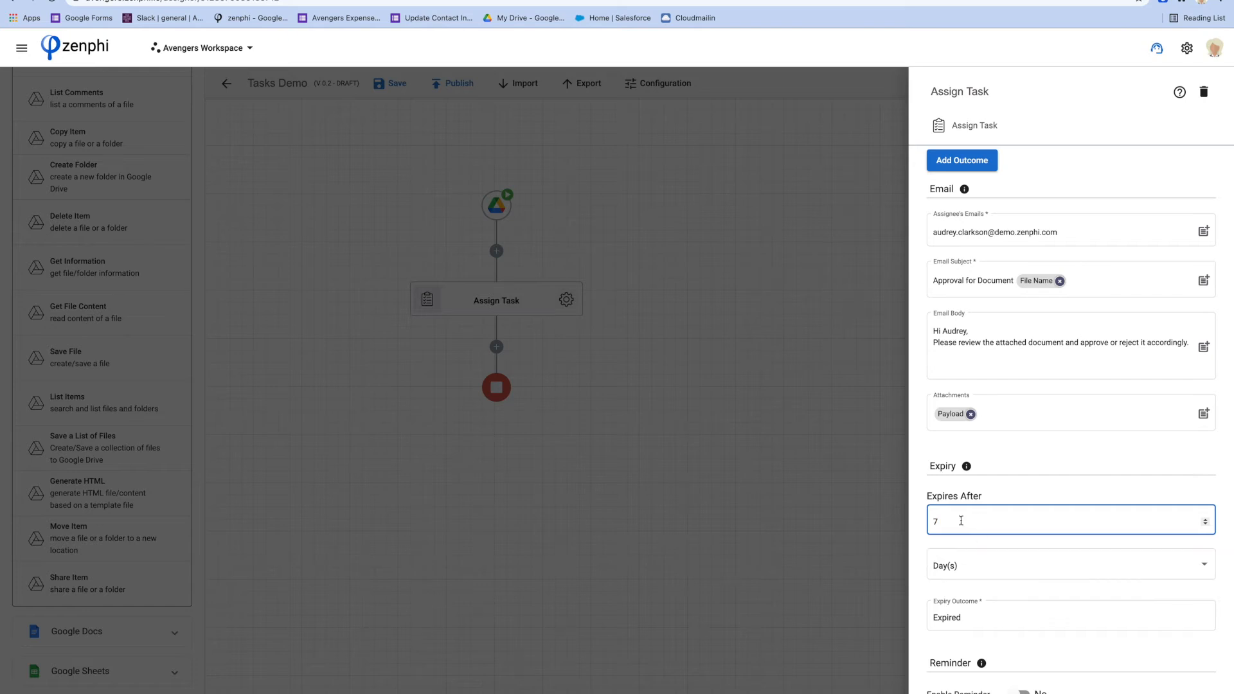
# Turn task reminders on with a days interval, then switch them back off
pyautogui.click(1019, 692)
pyautogui.scroll(-1, 1019, 643)
pyautogui.click(948, 580)
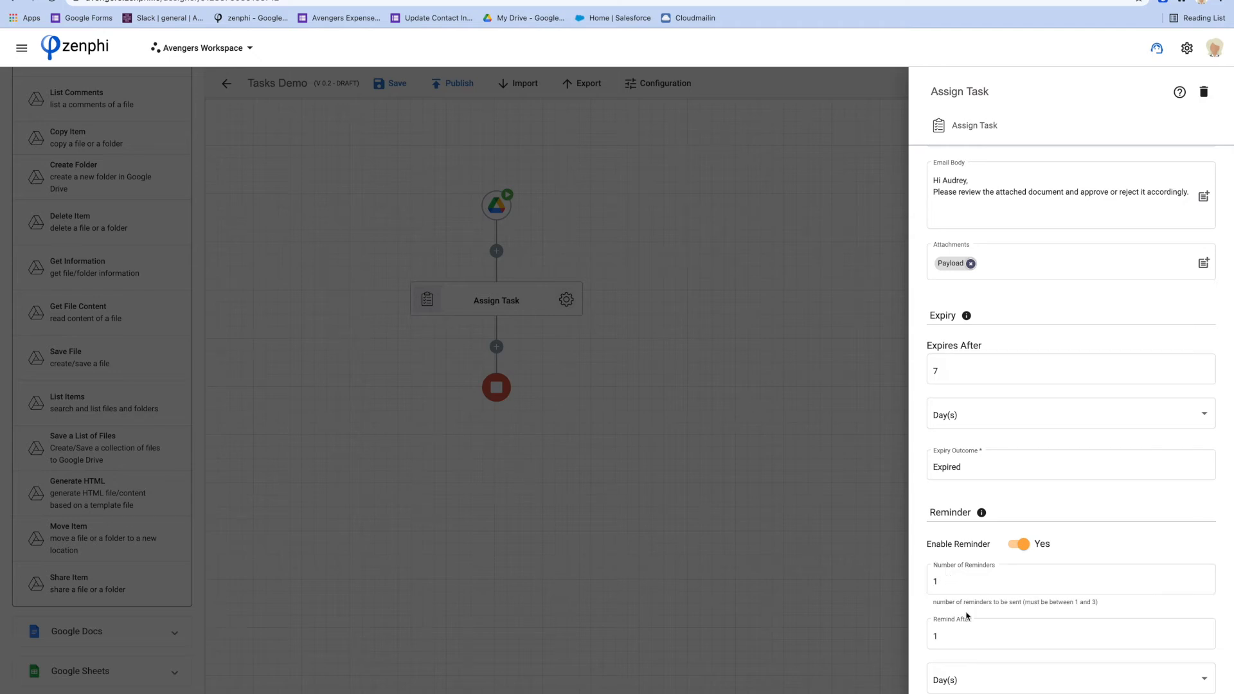
pyautogui.click(974, 681)
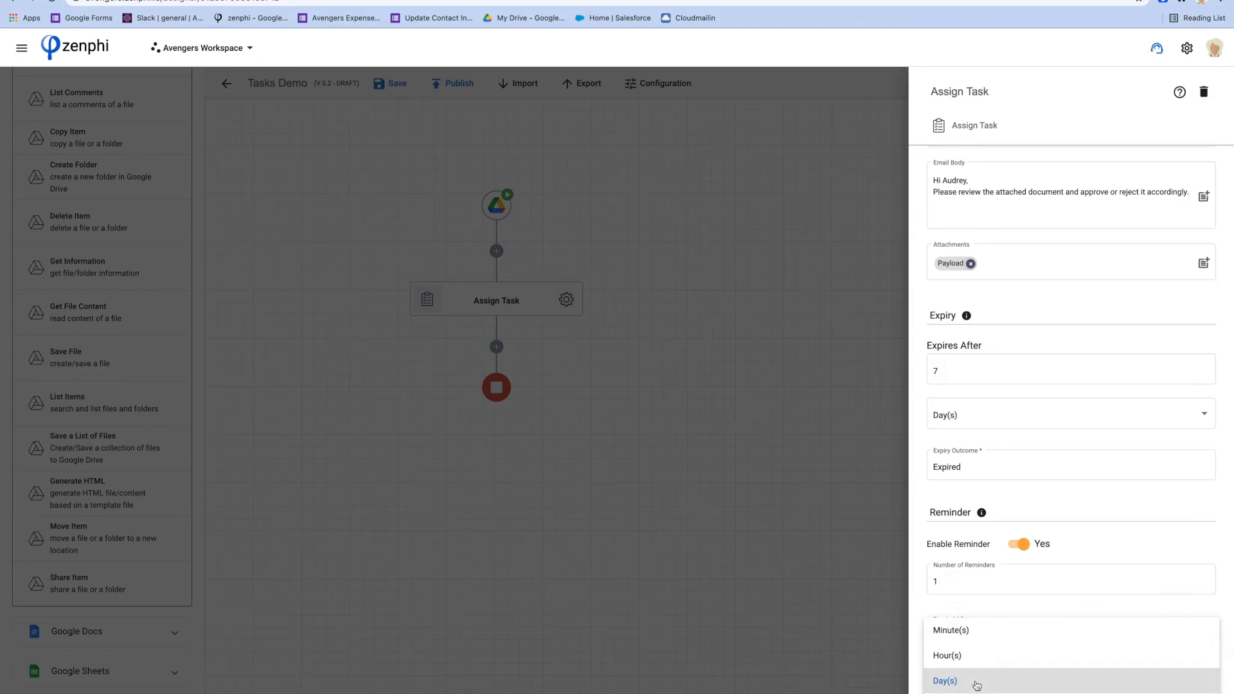
pyautogui.click(1060, 510)
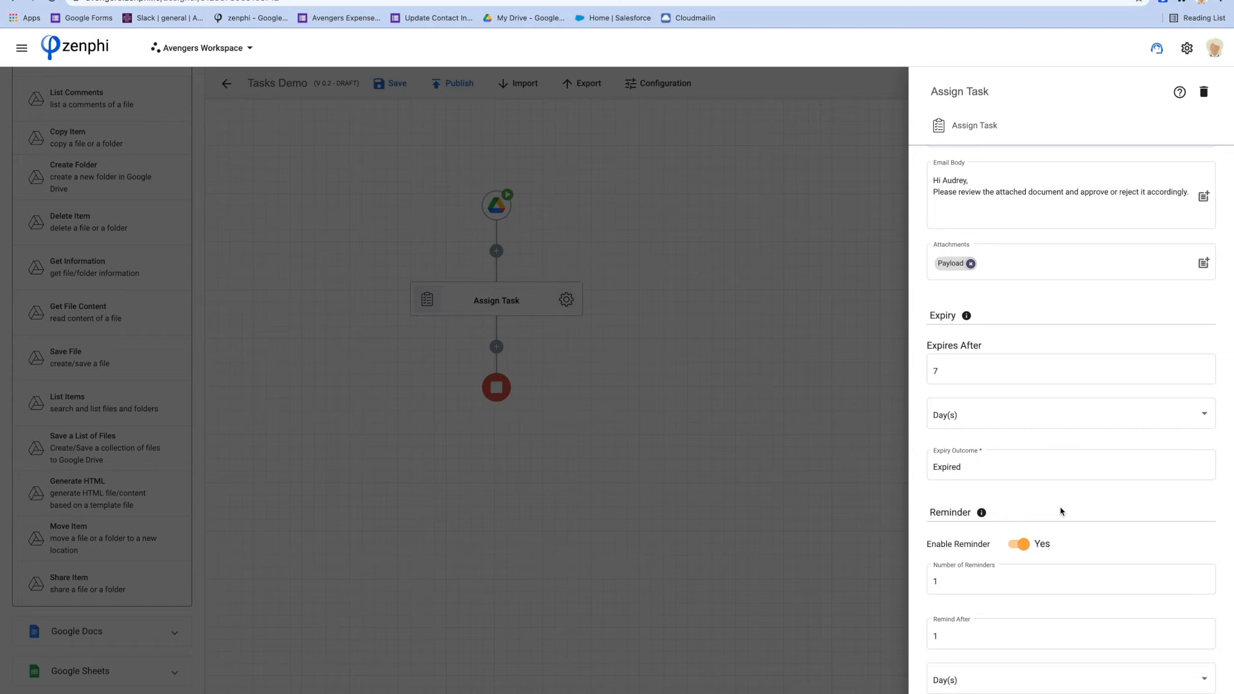
pyautogui.click(1021, 545)
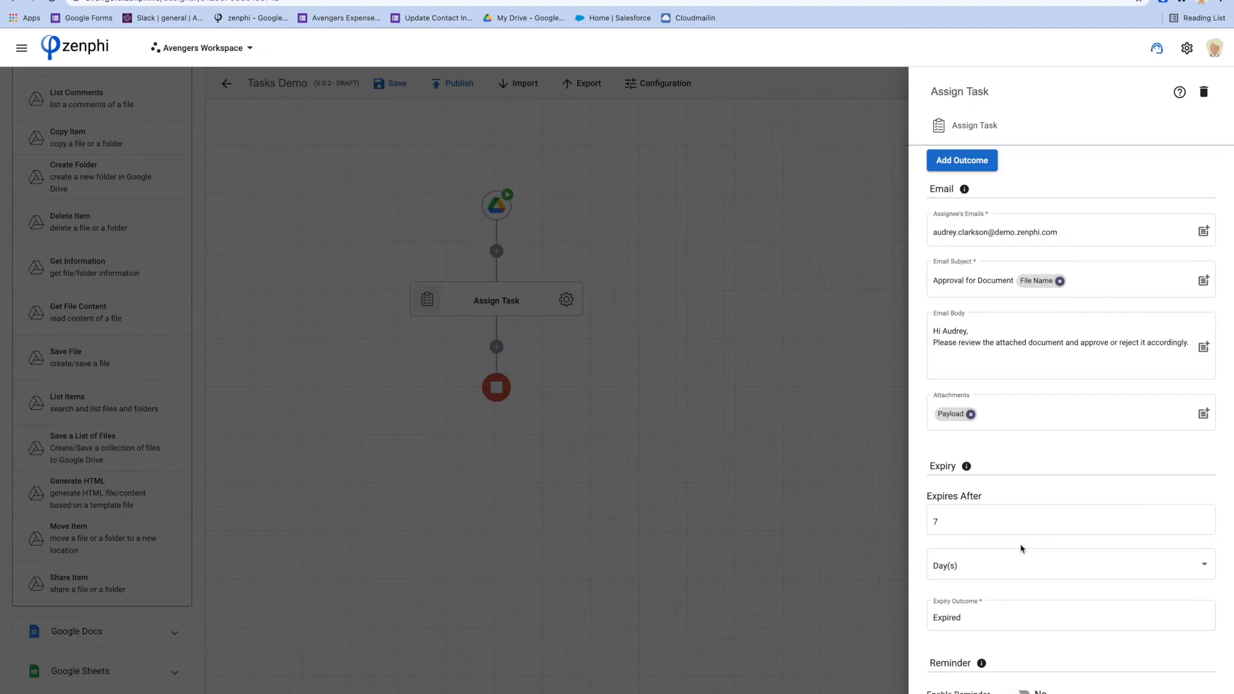
pyautogui.scroll(3, 1021, 548)
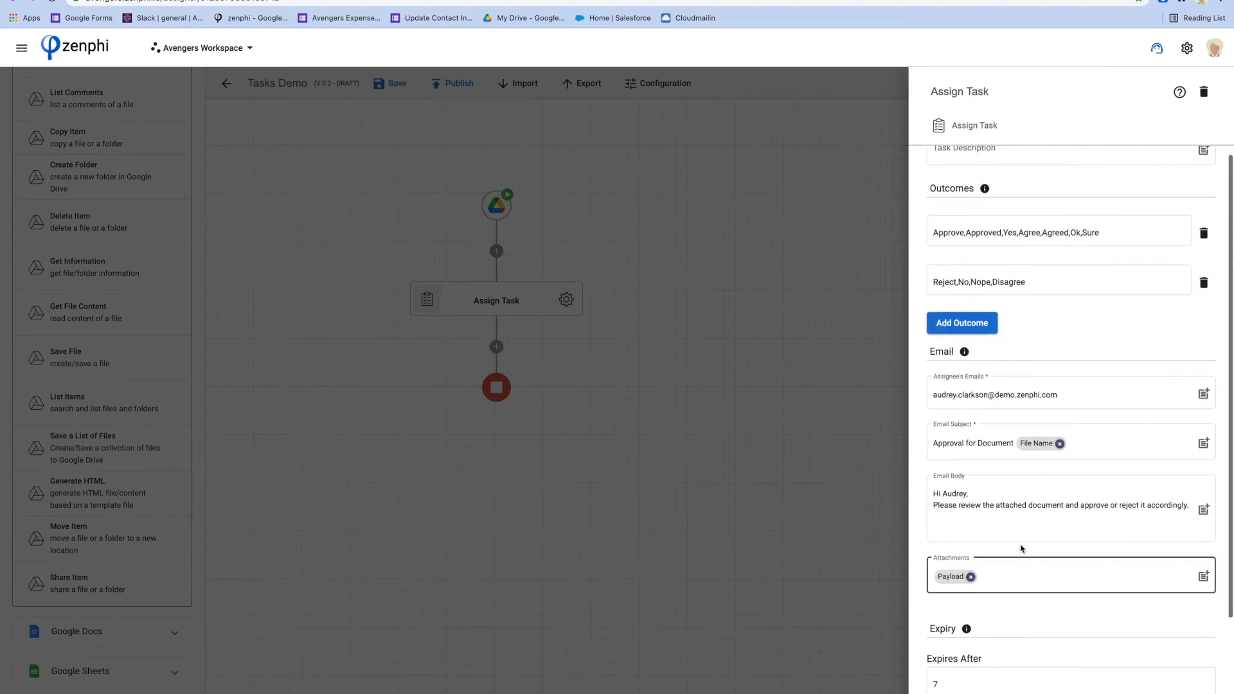
# Save and publish the Tasks Demo flow as version 1.0, then go to Google Drive
pyautogui.click(771, 409)
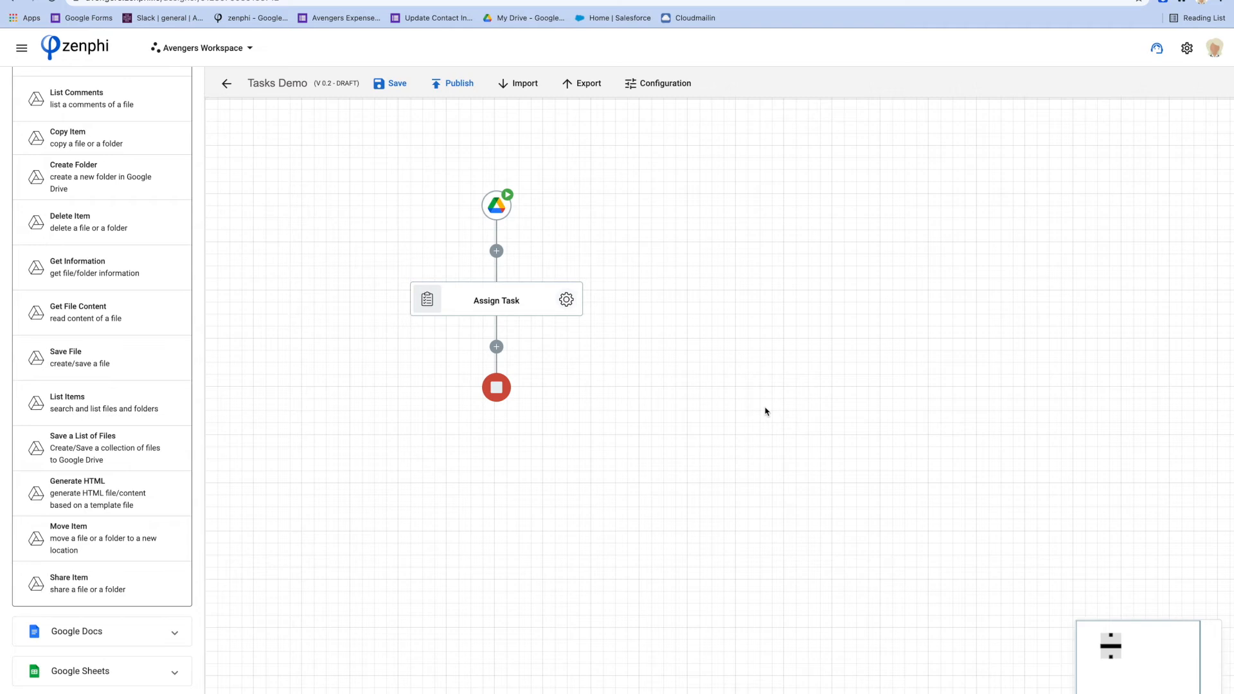
pyautogui.click(396, 83)
pyautogui.click(464, 83)
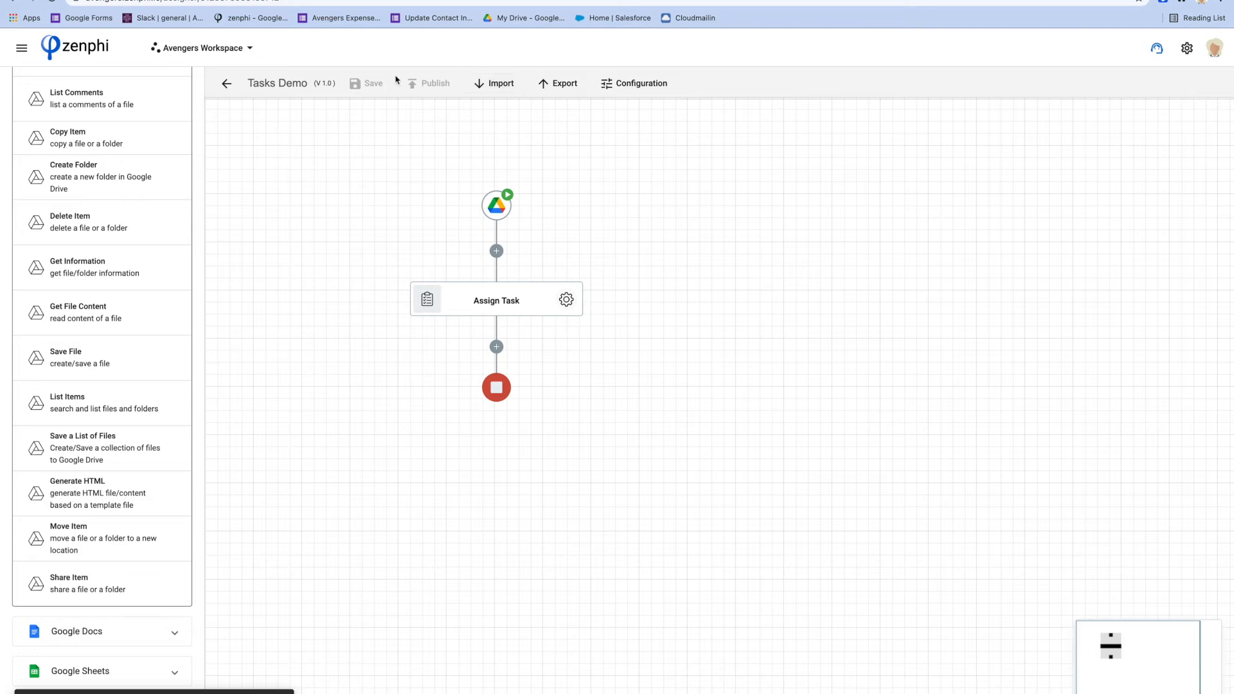
pyautogui.click(707, 1)
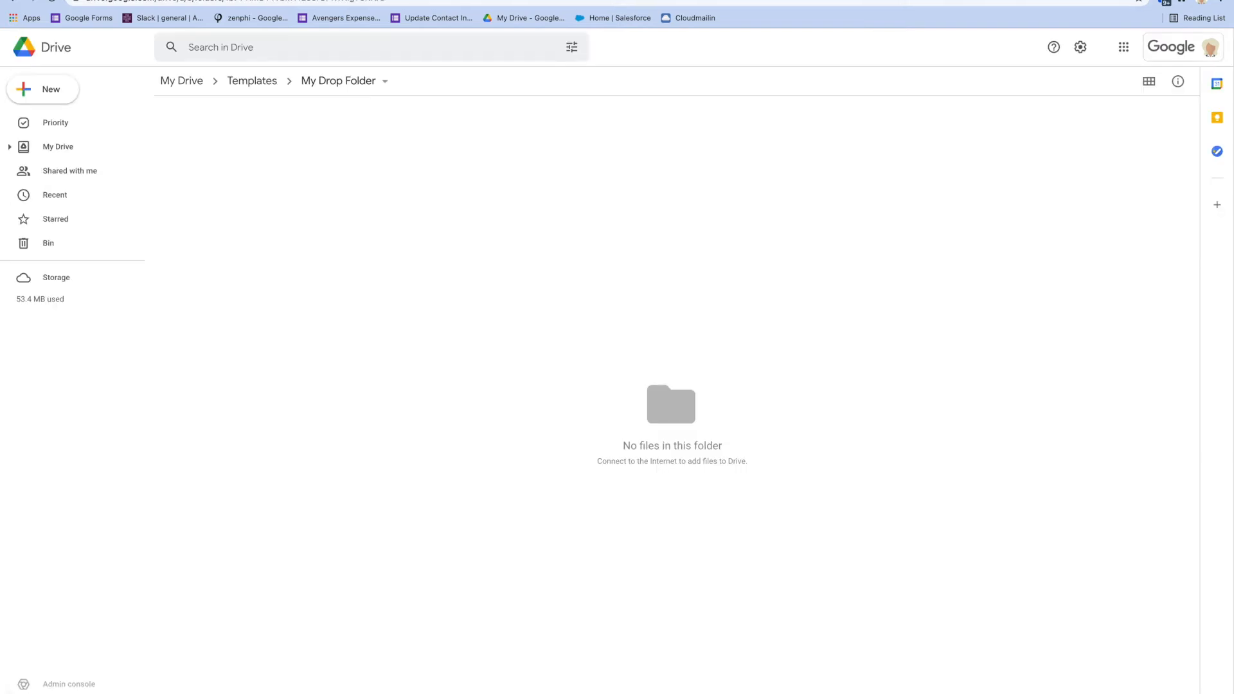
pyautogui.rightClick(393, 306)
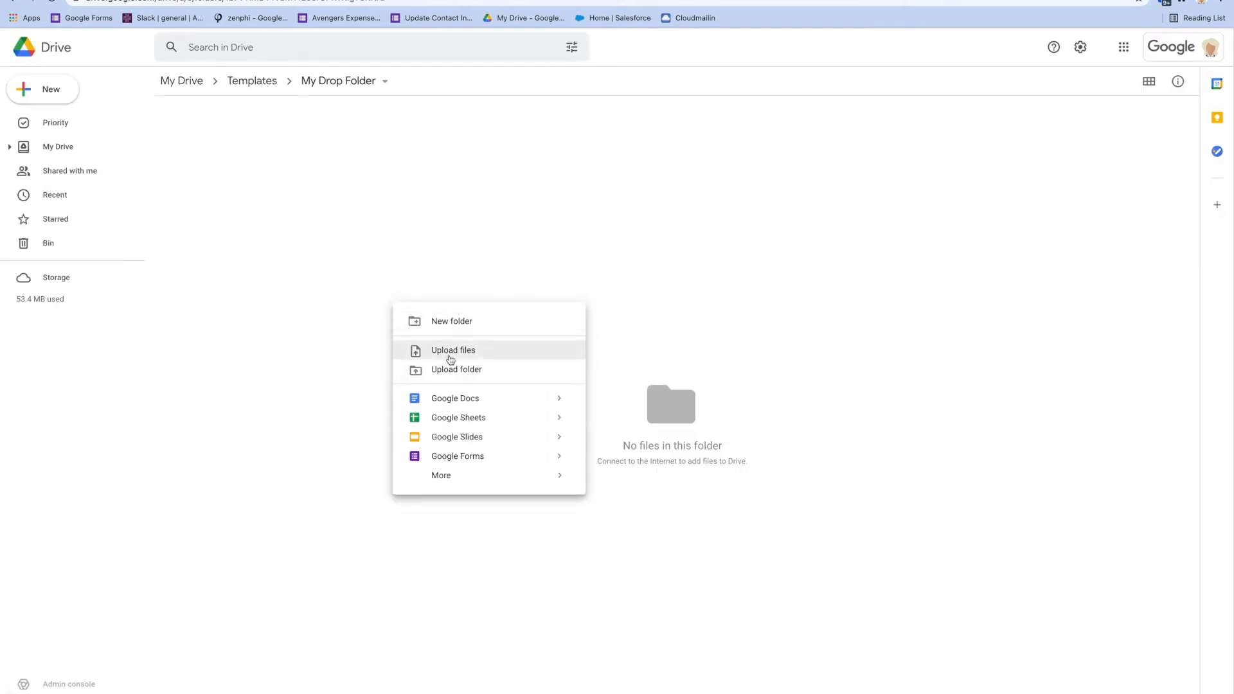
pyautogui.click(450, 357)
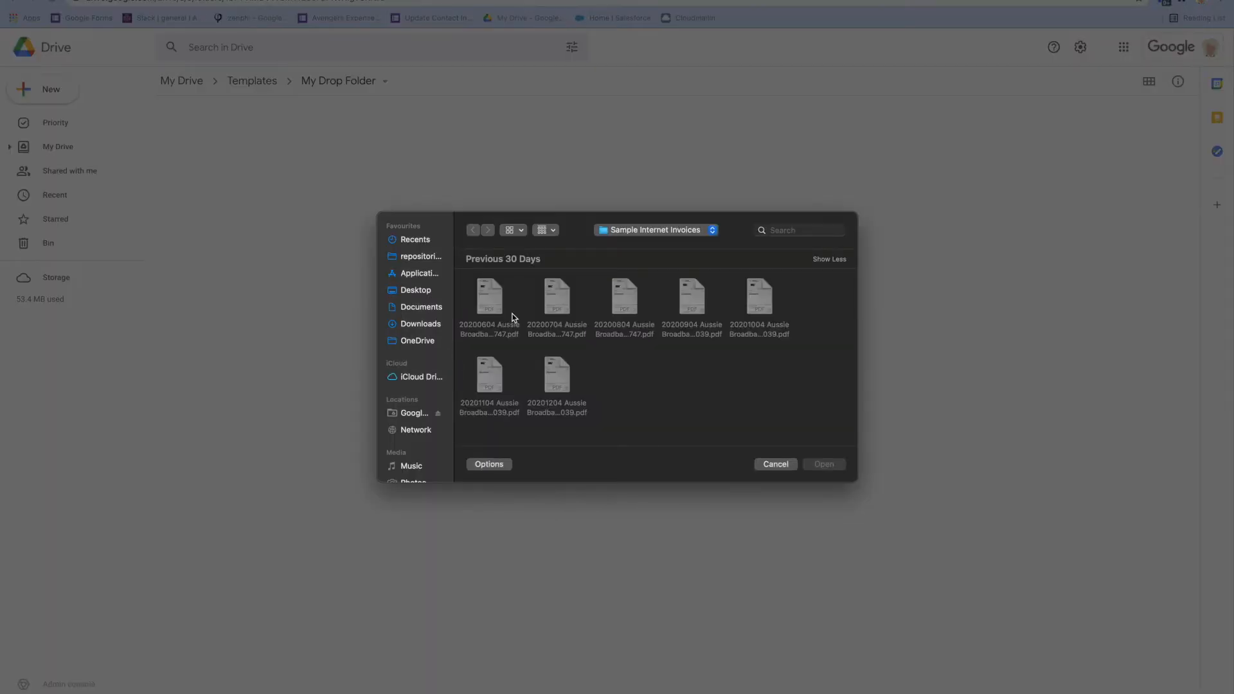
pyautogui.click(492, 310)
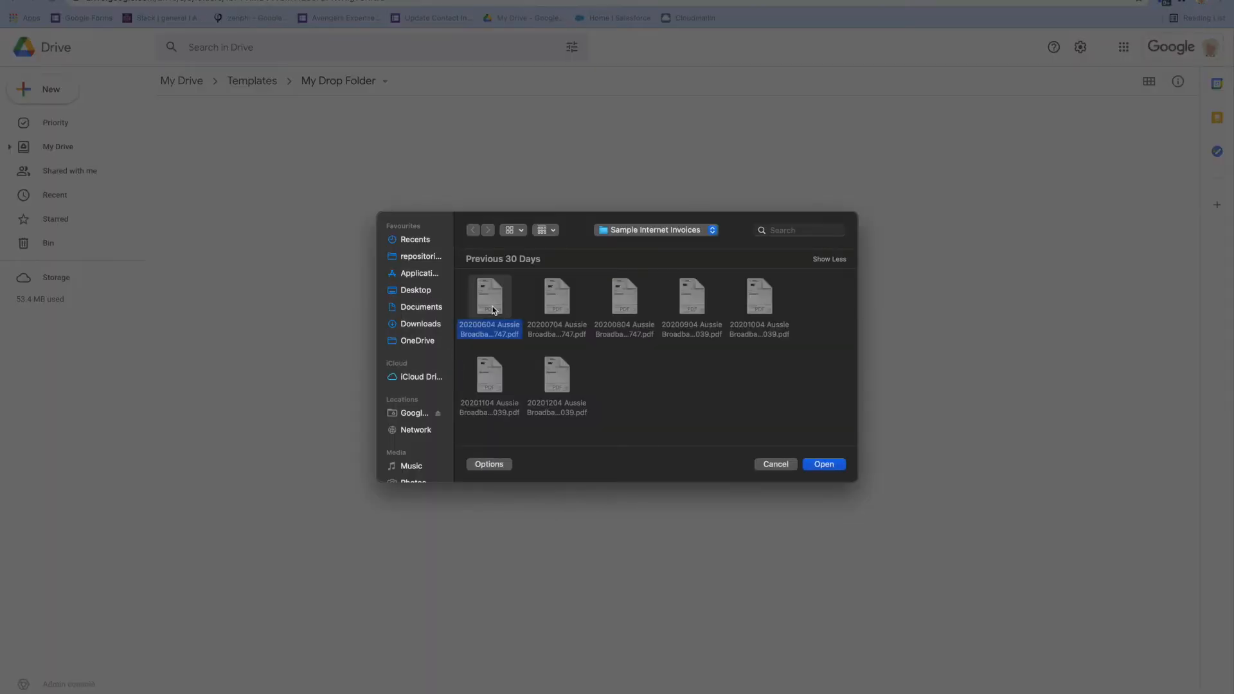
pyautogui.click(824, 464)
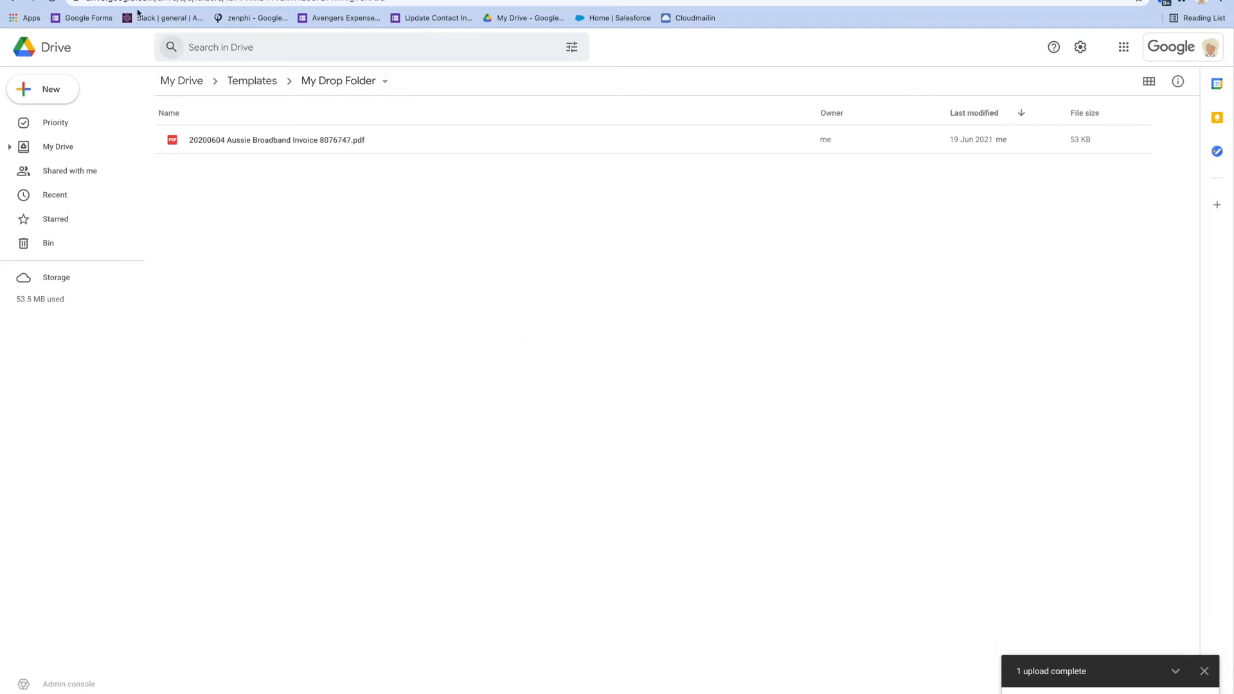
pyautogui.click(168, 0)
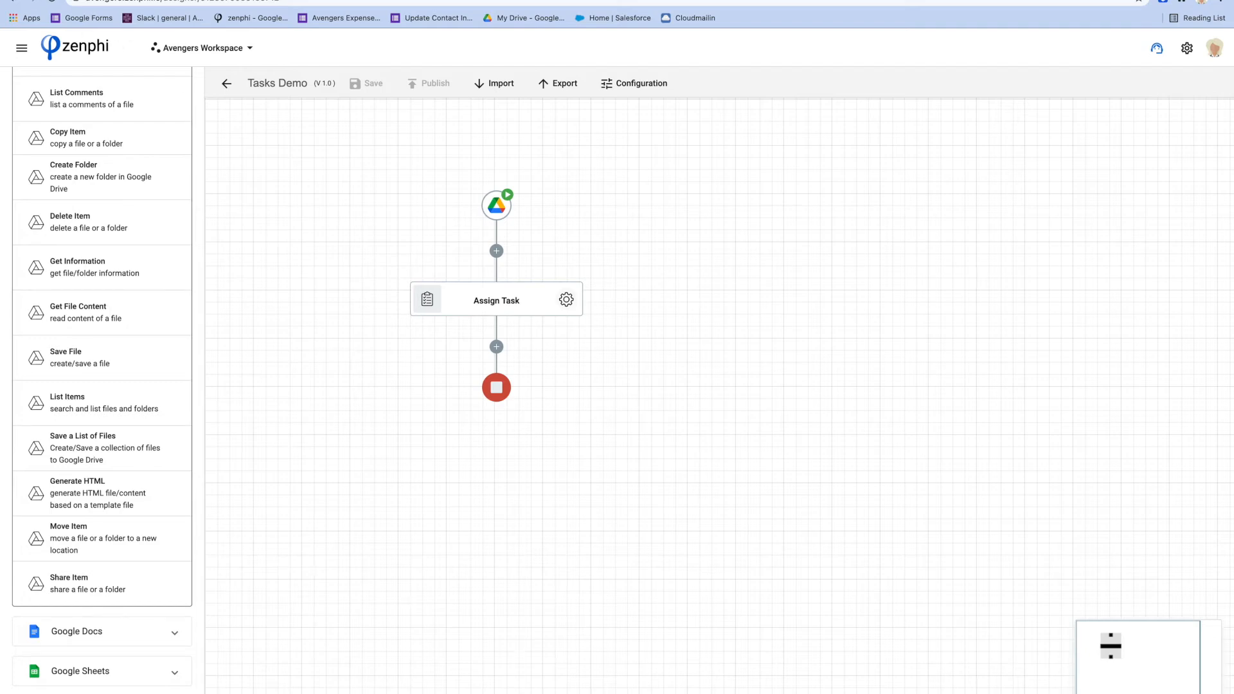
# Open Tasks Demo's executing run to confirm the approval task was assigned, then return to Gmail
pyautogui.click(64, 0)
pyautogui.click(122, 0)
pyautogui.click(21, 49)
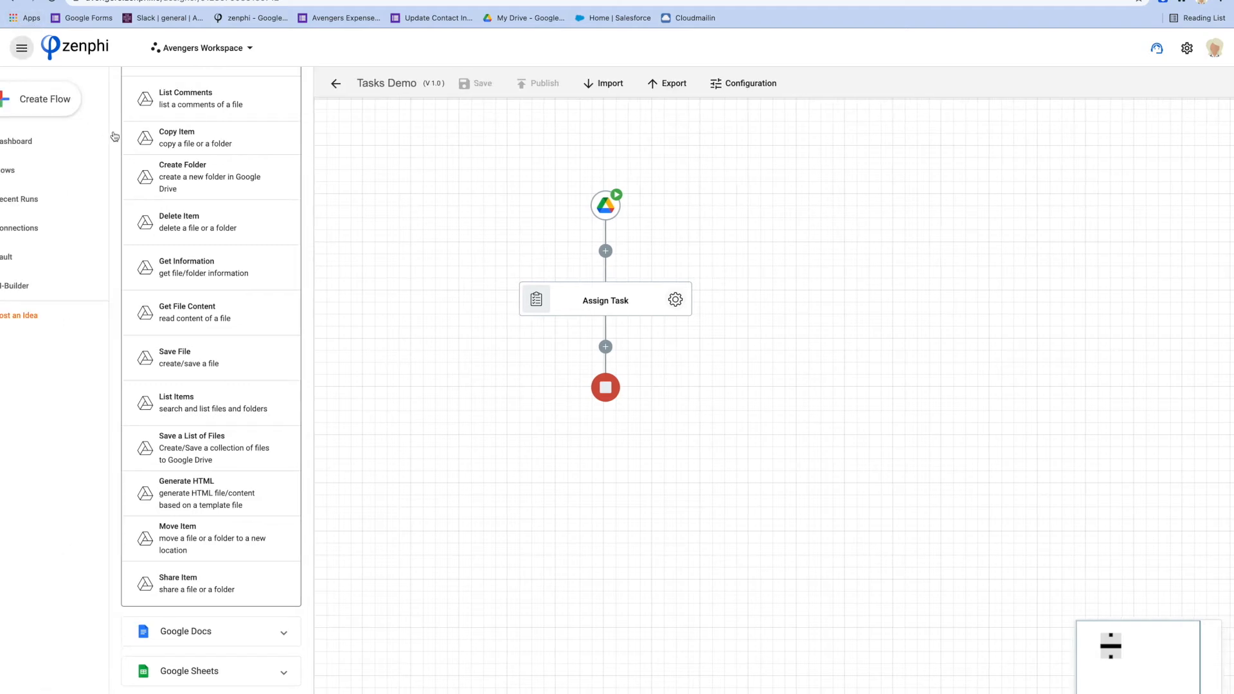
pyautogui.click(110, 170)
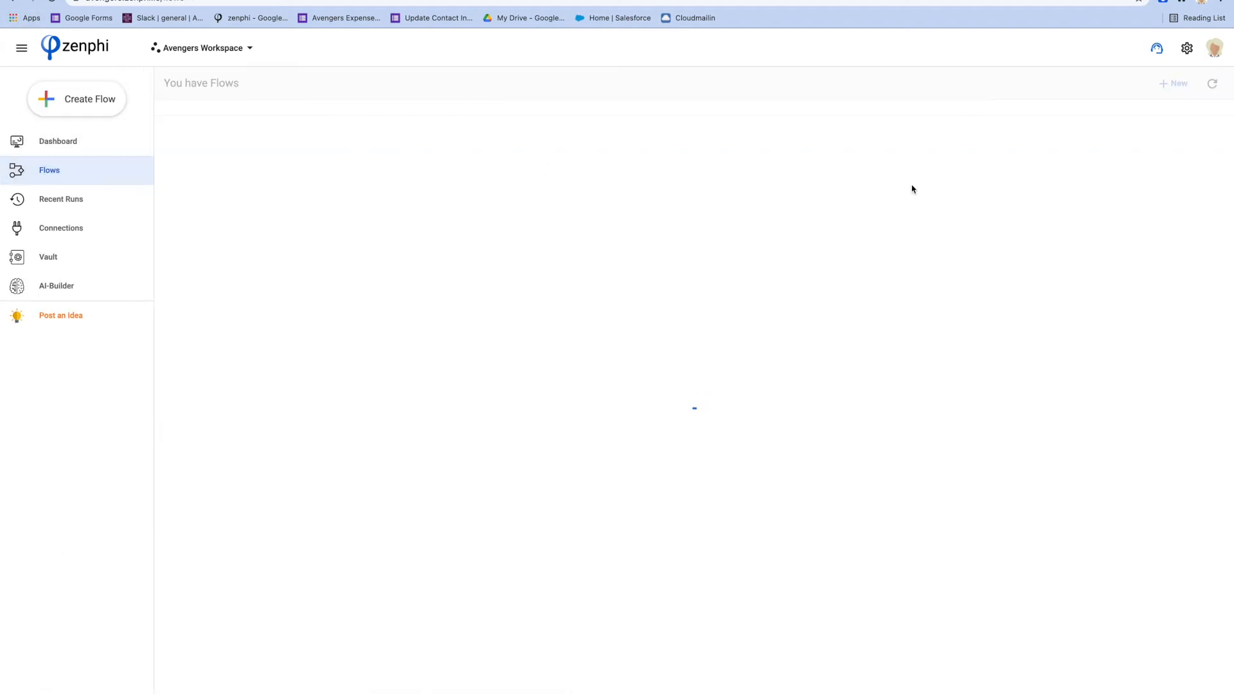
pyautogui.click(1101, 161)
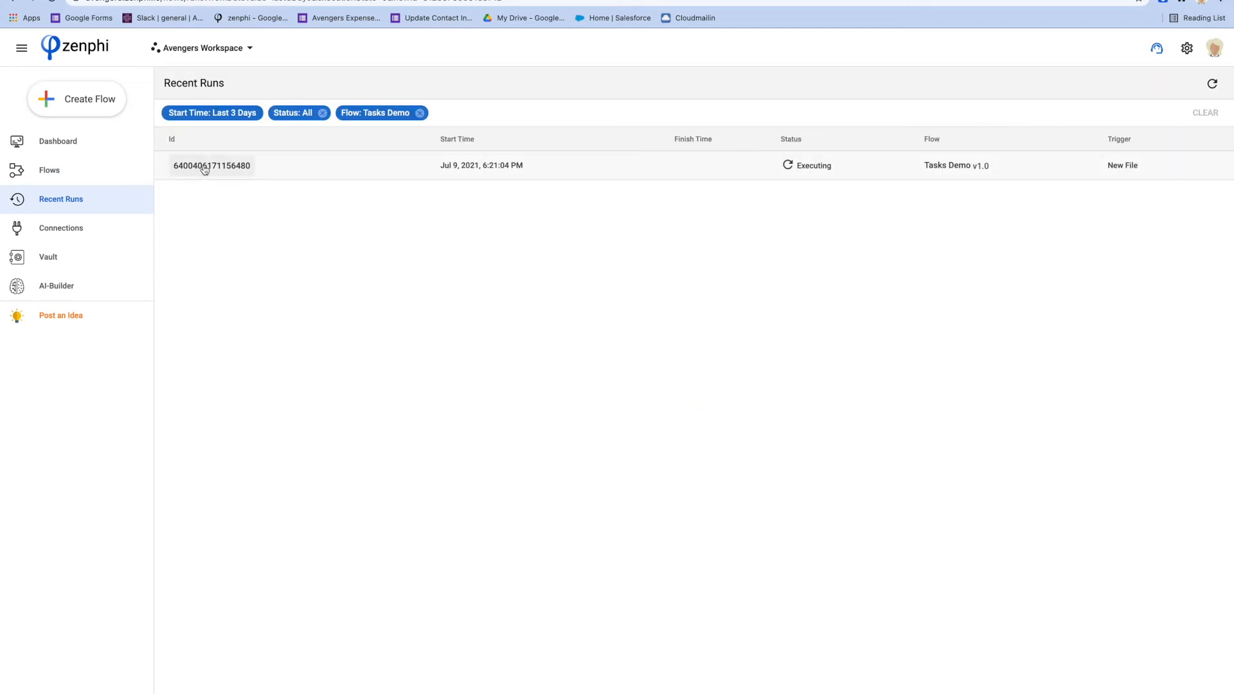
pyautogui.click(202, 167)
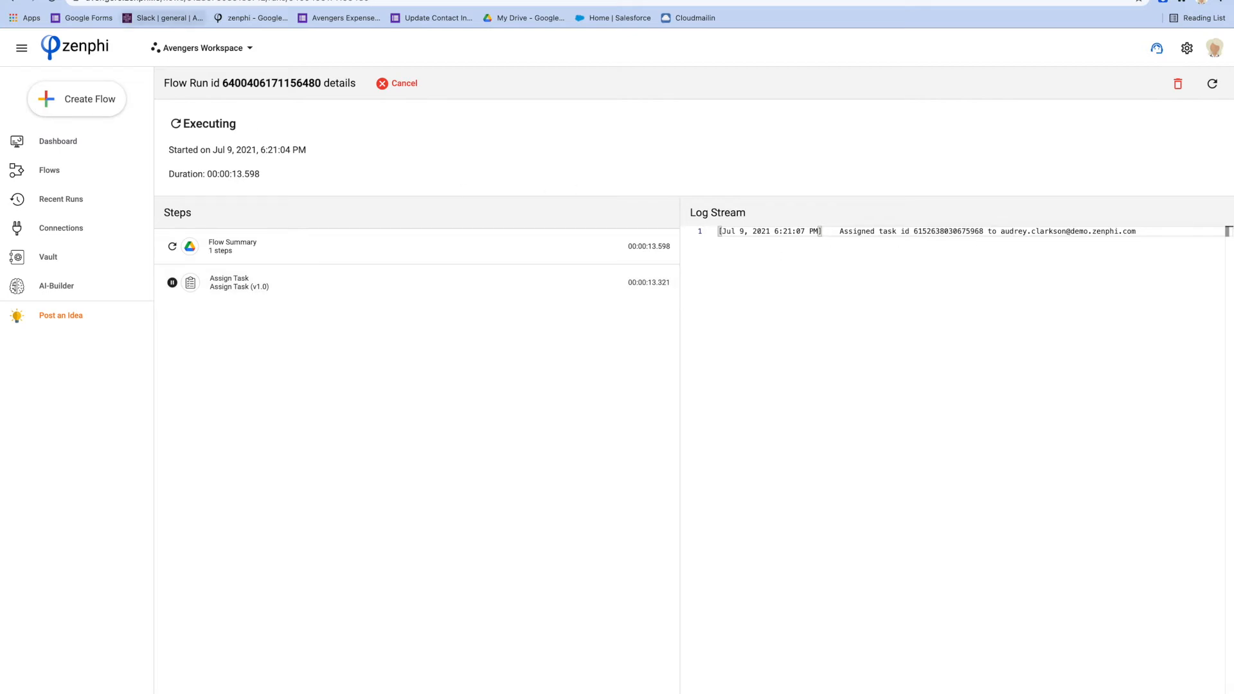
pyautogui.click(78, 0)
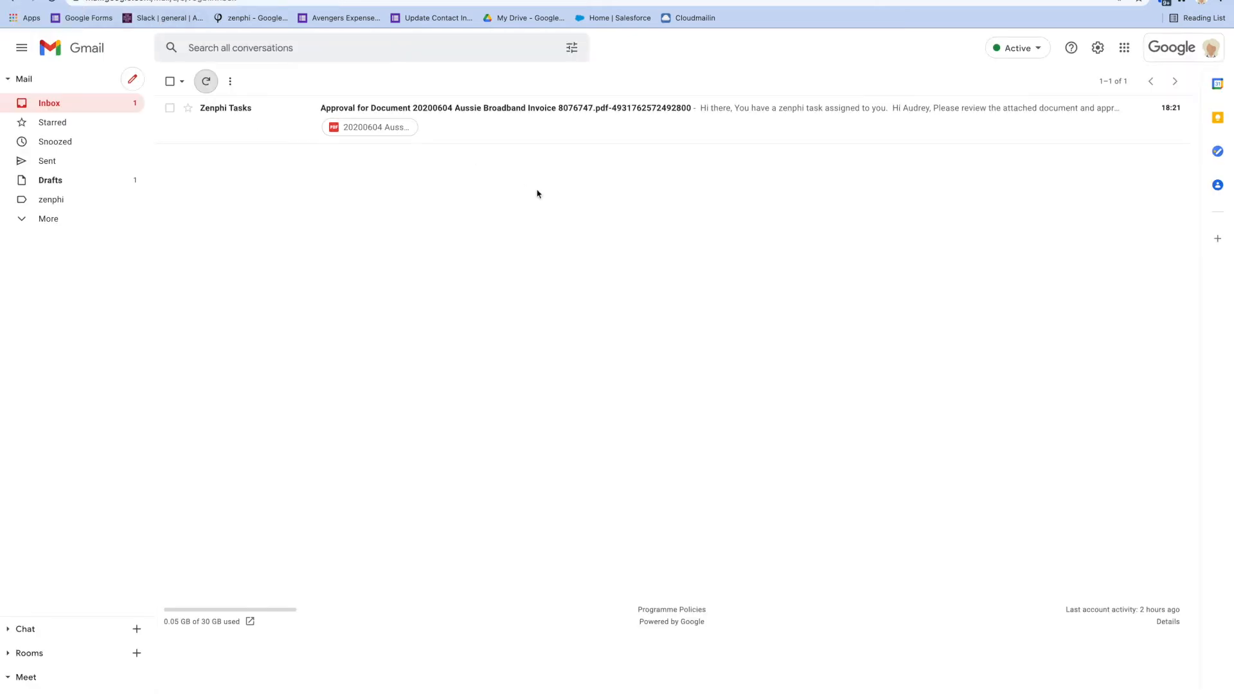
# Open the Approval for Document 20200604 Aussie Broadband Invoice 8076747.pdf email and read its subject and body
pyautogui.click(487, 133)
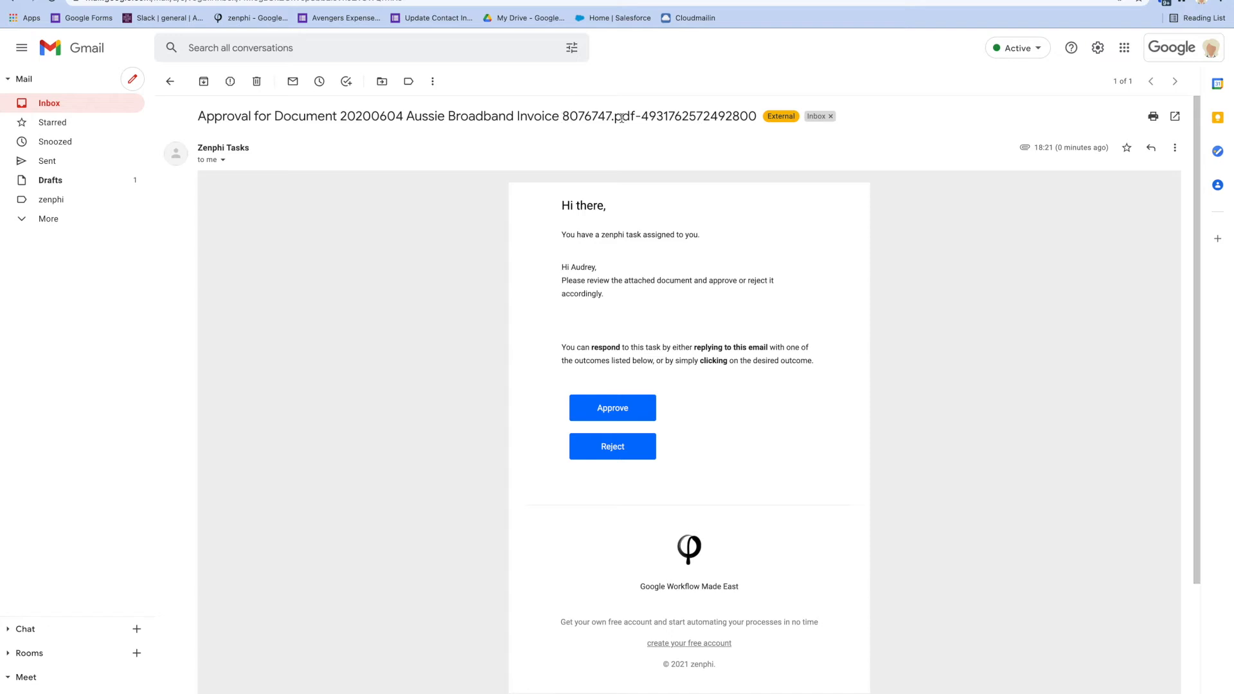
pyautogui.moveTo(636, 118); pyautogui.dragTo(83, 124)
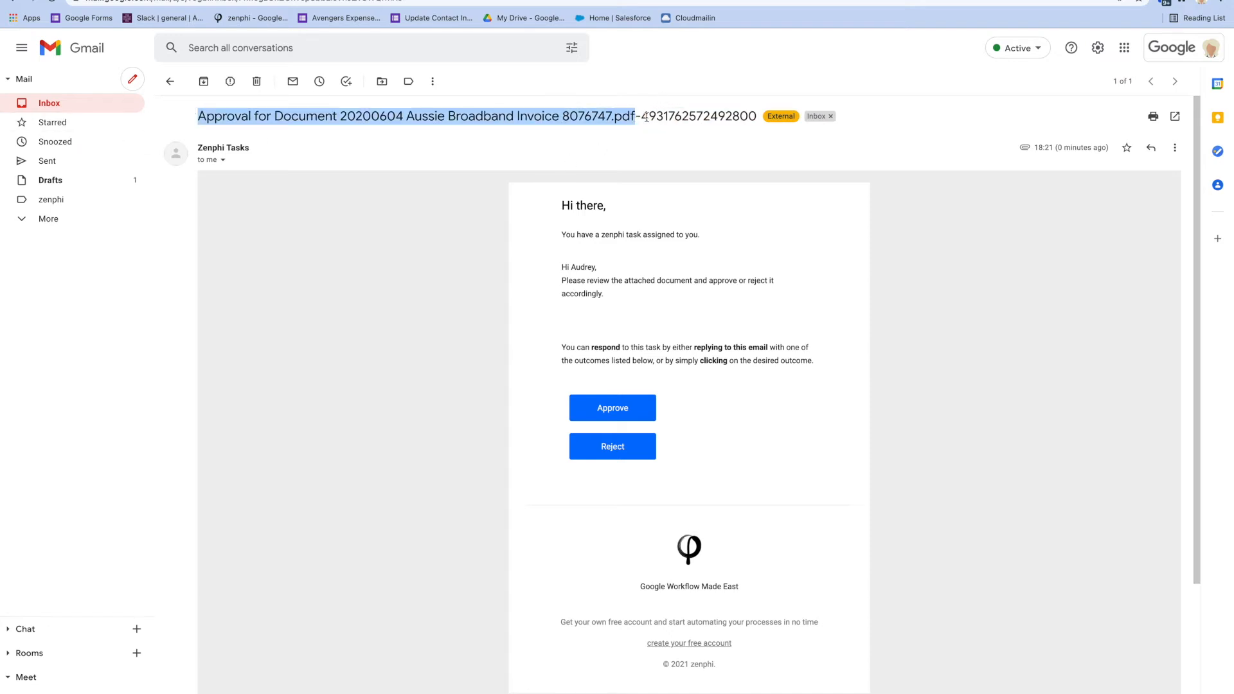
pyautogui.moveTo(644, 118); pyautogui.dragTo(806, 137)
pyautogui.click(809, 138)
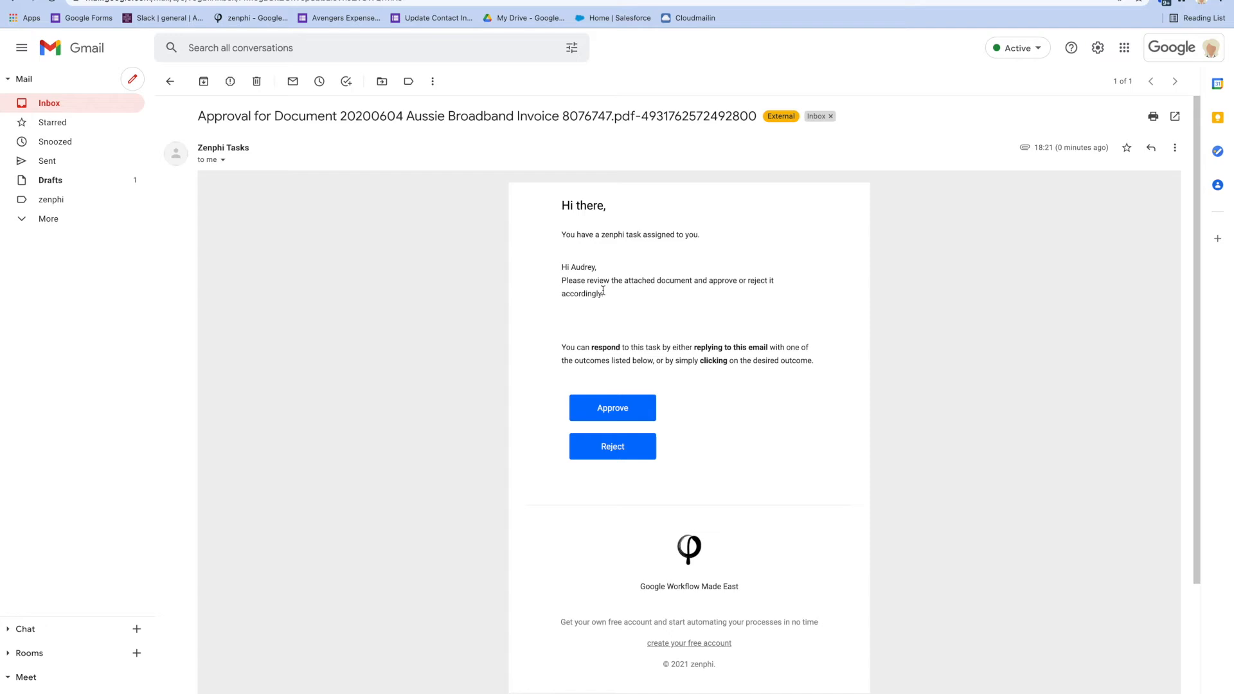
pyautogui.moveTo(608, 297); pyautogui.dragTo(543, 271)
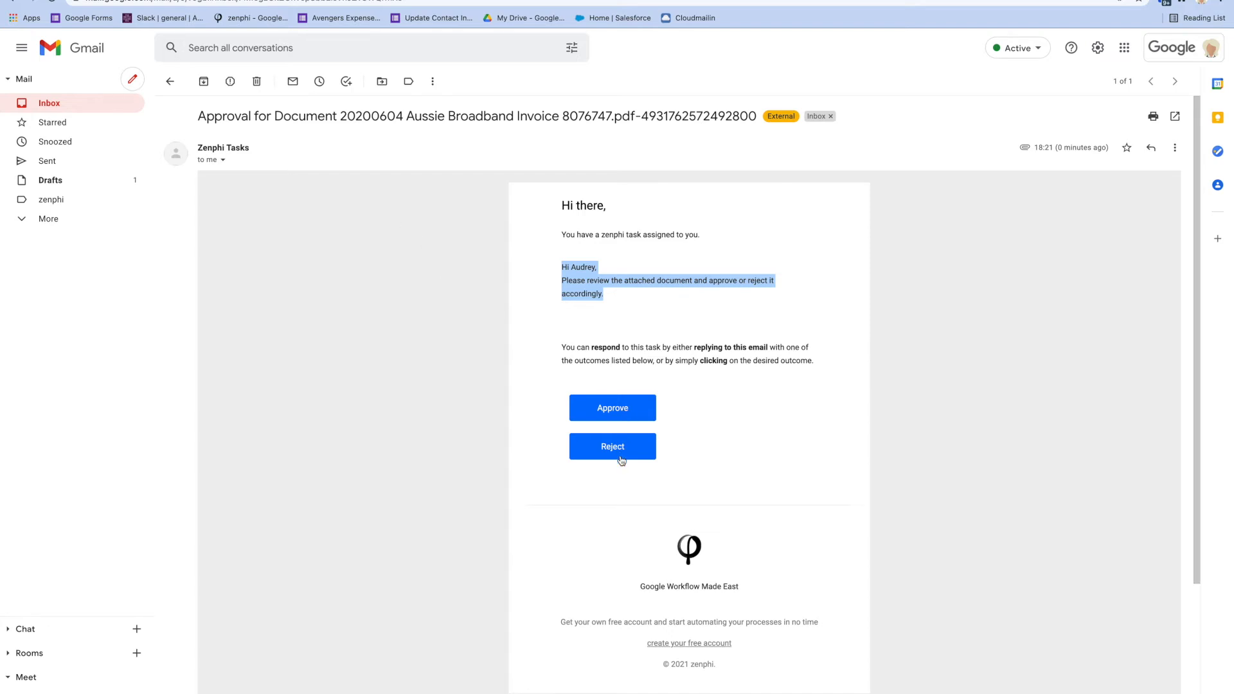
# Return to Zenphi's list of flows and open Tasks Demo in the designer
pyautogui.click(475, 1)
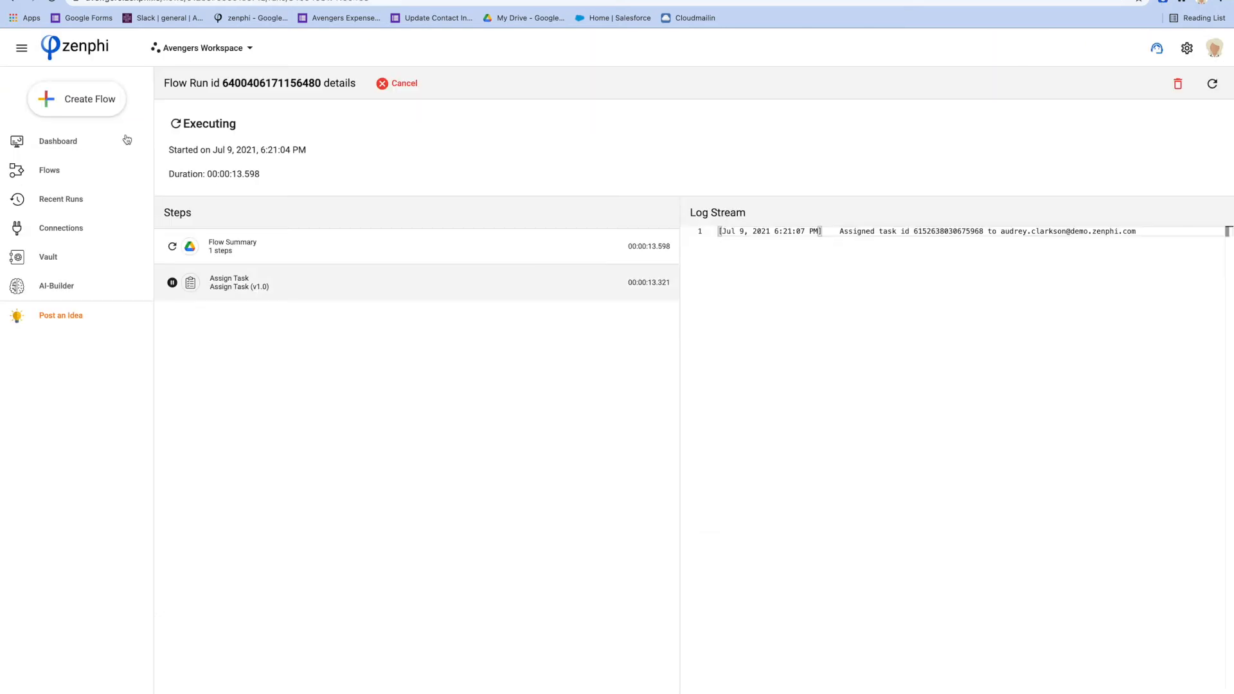
pyautogui.click(61, 163)
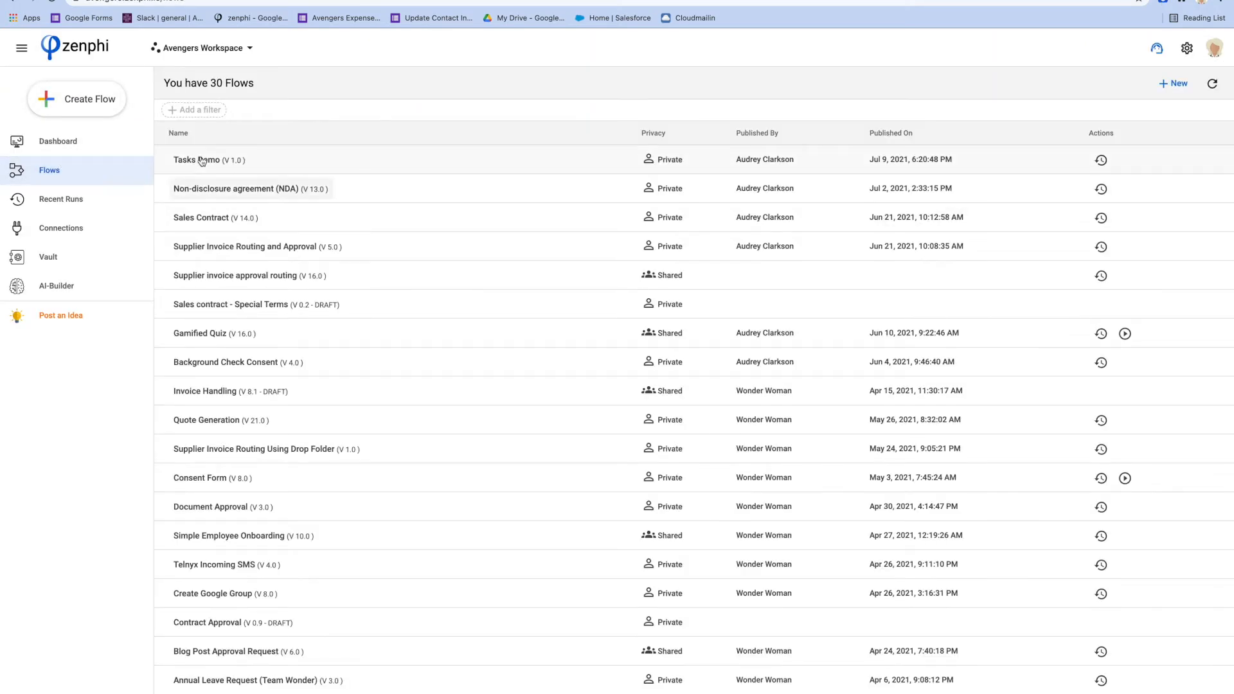
pyautogui.click(202, 160)
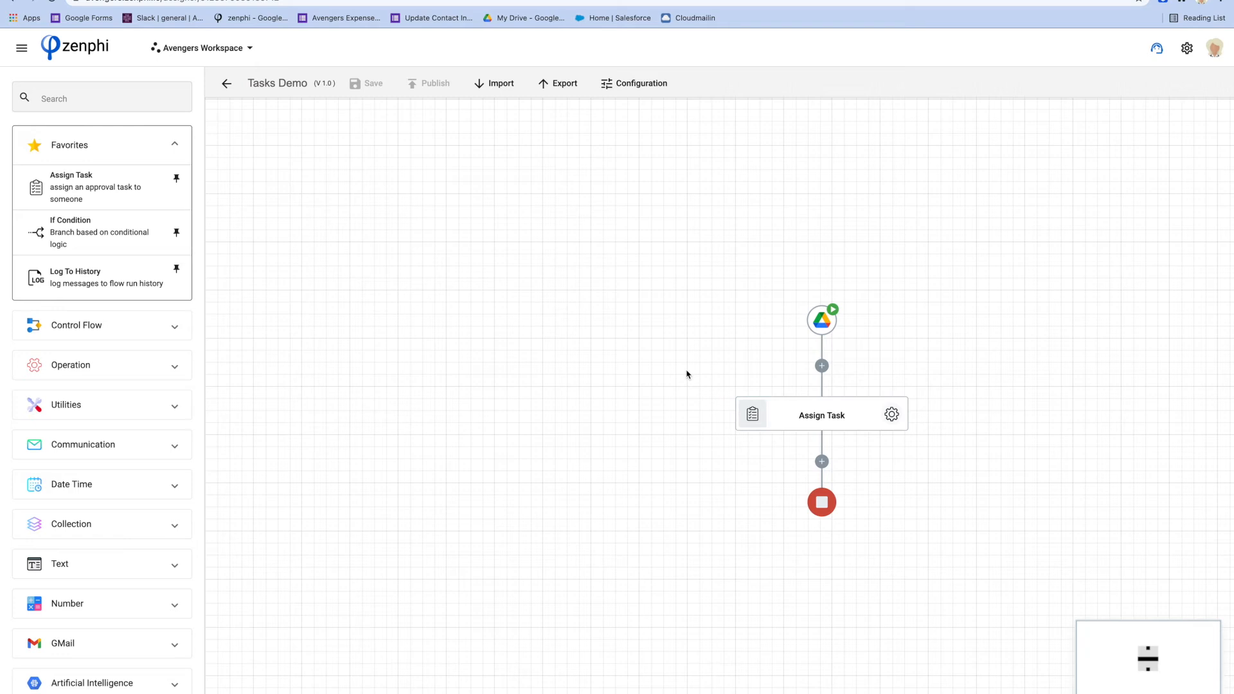
# Inspect the Approve and Reject outcome keywords in the Assign Task step's settings
pyautogui.click(896, 427)
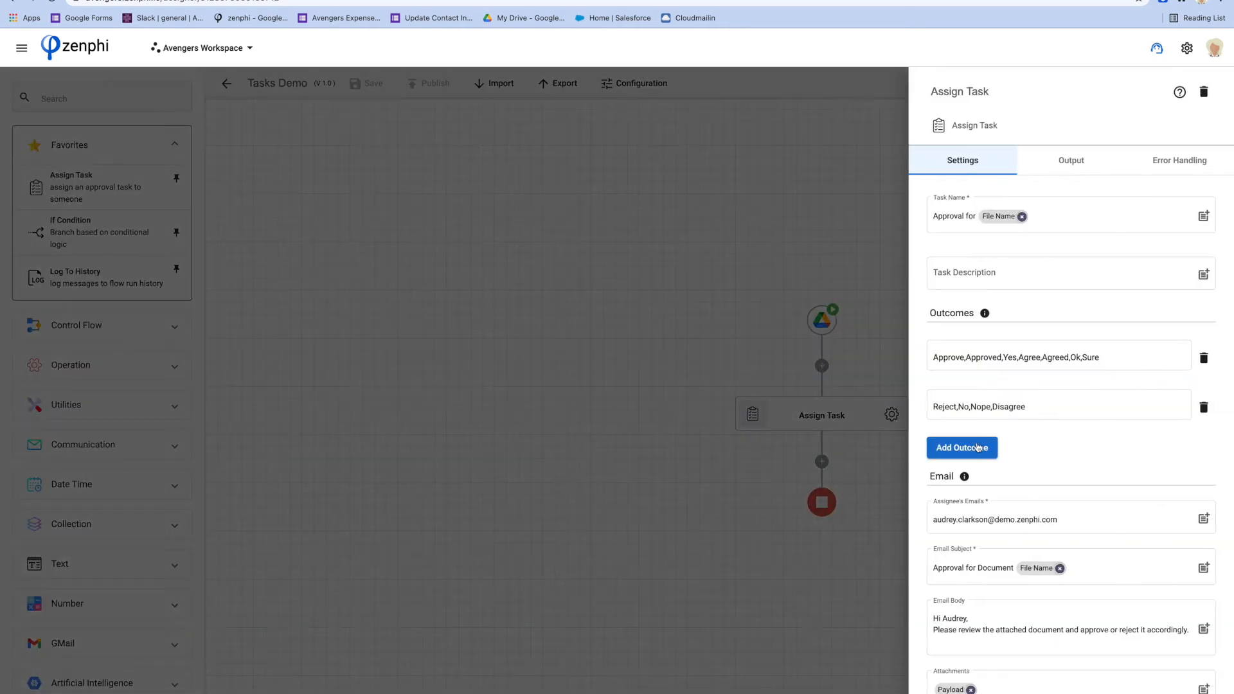
pyautogui.click(953, 322)
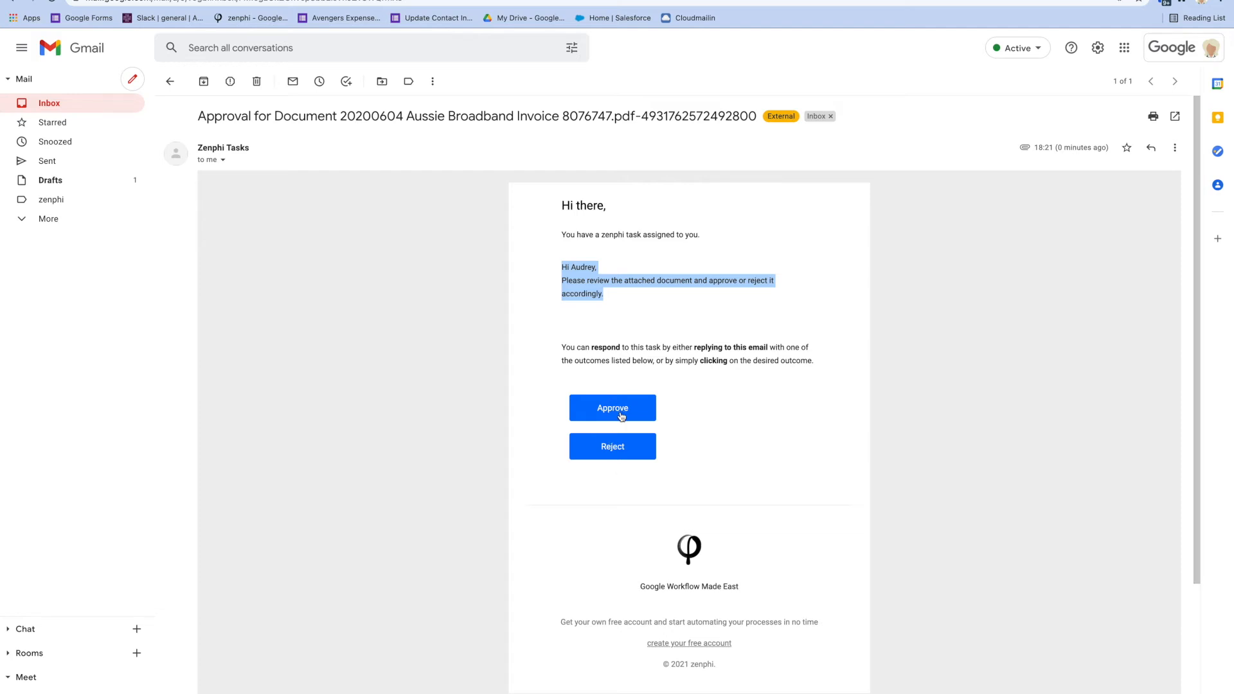
# Start an empty reply to the Approval for Document task email, addressed to Zenphi's tasks address
pyautogui.click(739, 423)
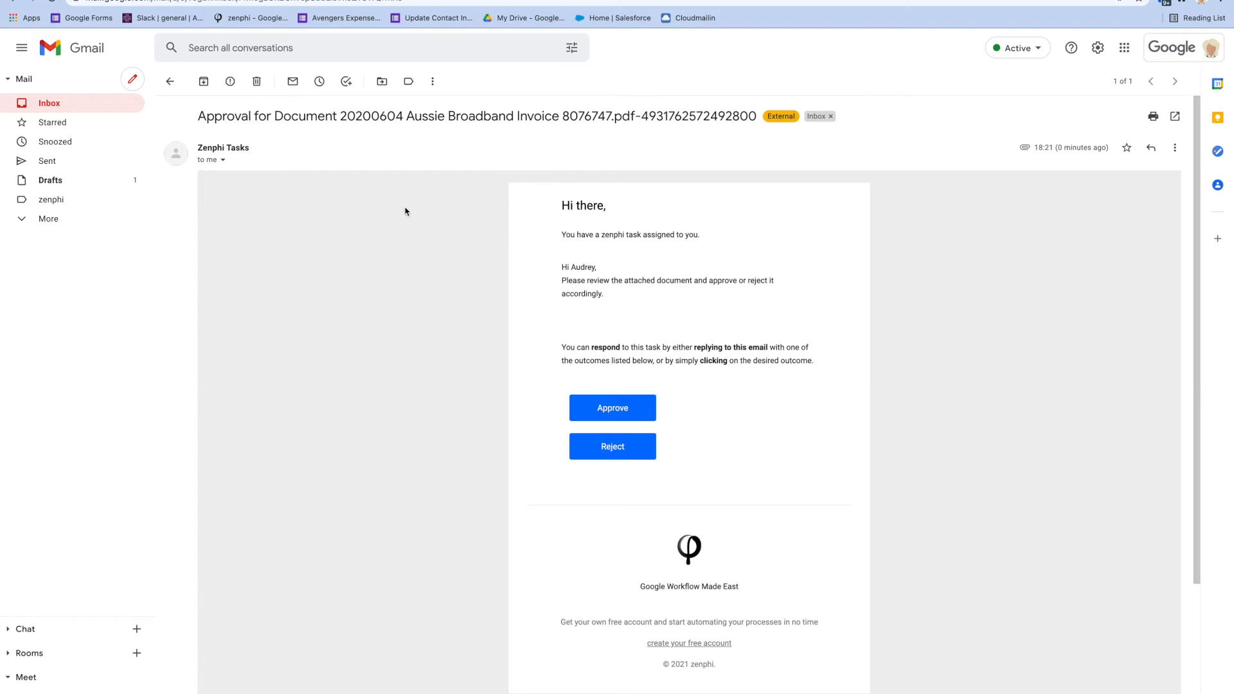
pyautogui.click(1150, 148)
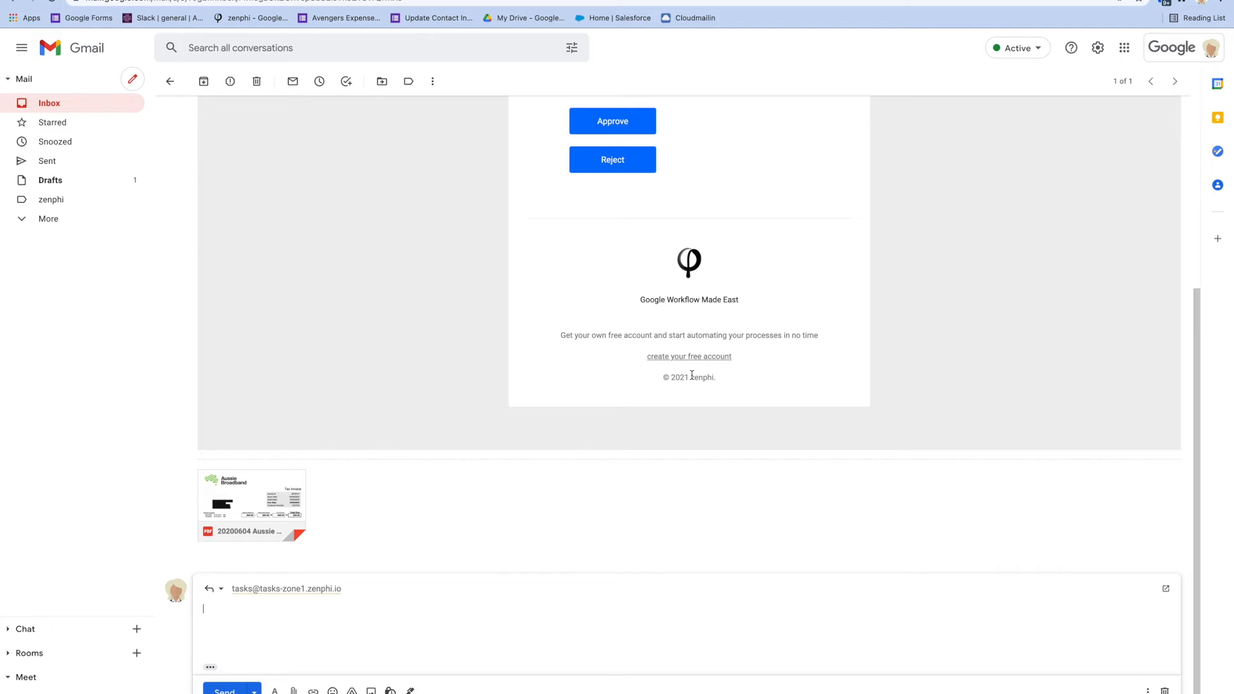
# Write the reply 'yes. Please proceed.' to approve the task
pyautogui.write('apporve')
pyautogui.press('BackSpace')
pyautogui.press('BackSpace')
pyautogui.press('BackSpace')
pyautogui.press('BackSpace')
pyautogui.press('BackSpace')
pyautogui.press('BackSpace')
pyautogui.write('yes')
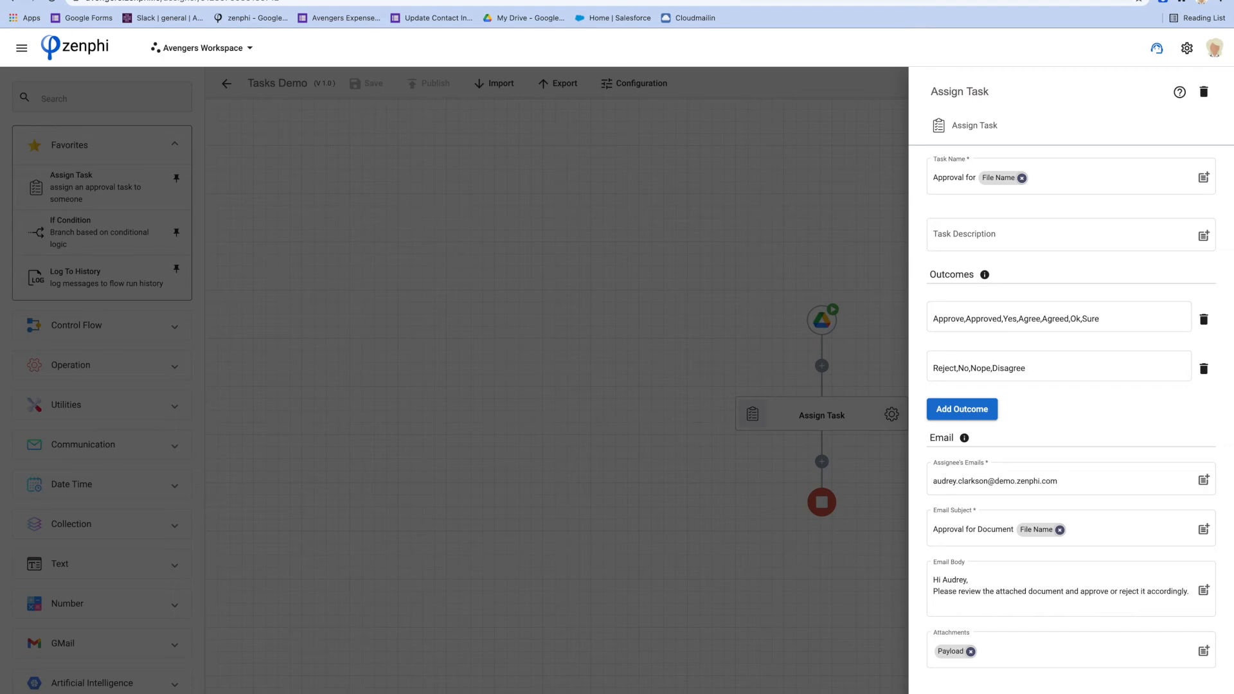
pyautogui.click(17, 8)
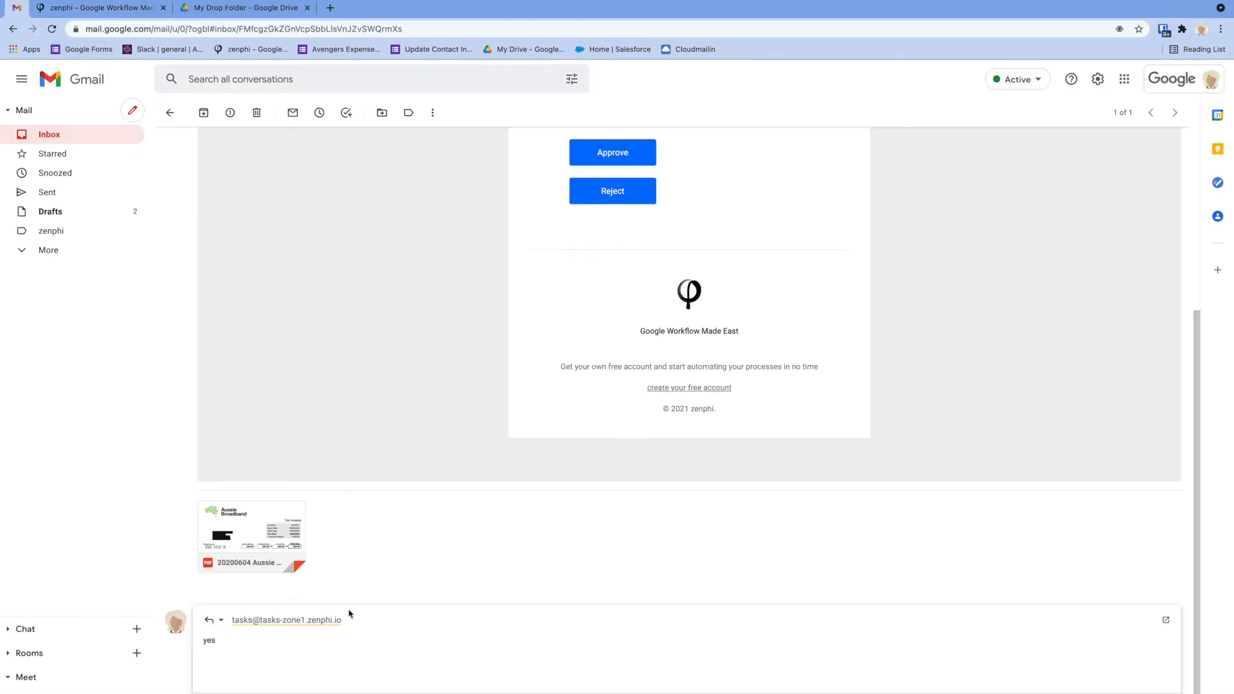
pyautogui.click(350, 616)
pyautogui.write('Please proc')
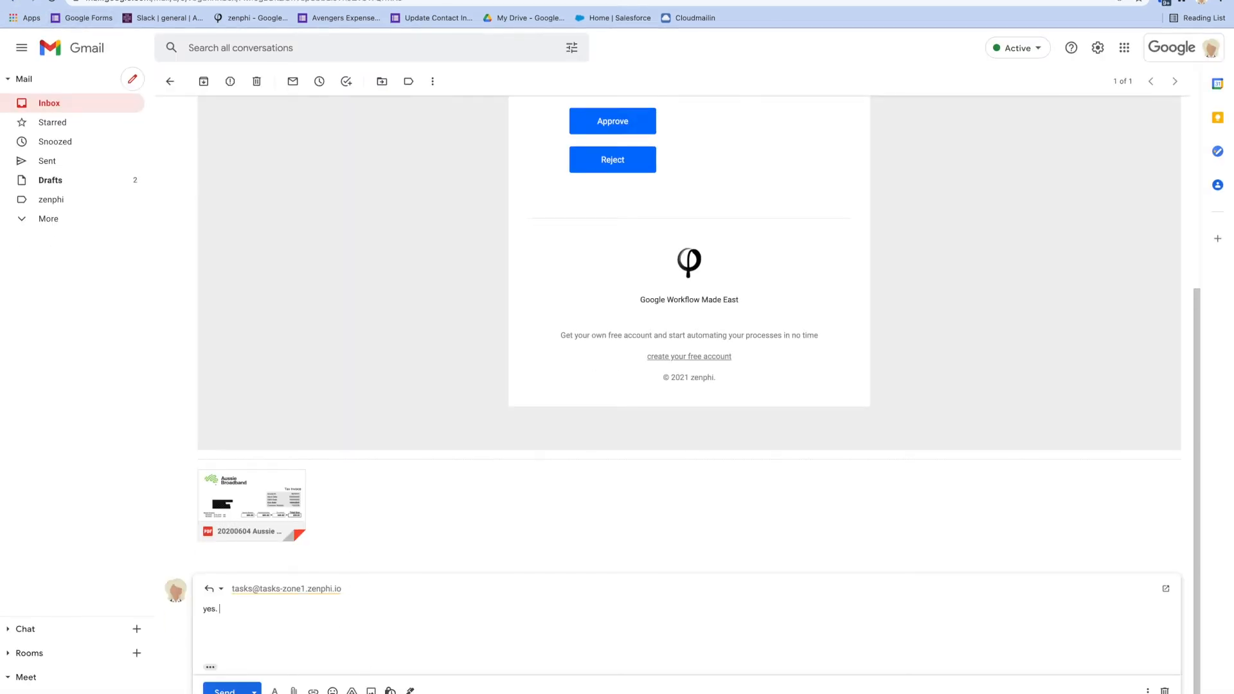
pyautogui.write('essed.')
pyautogui.moveTo(221, 612); pyautogui.dragTo(283, 612)
# Send the approval reply and archive the task email
pyautogui.click(224, 689)
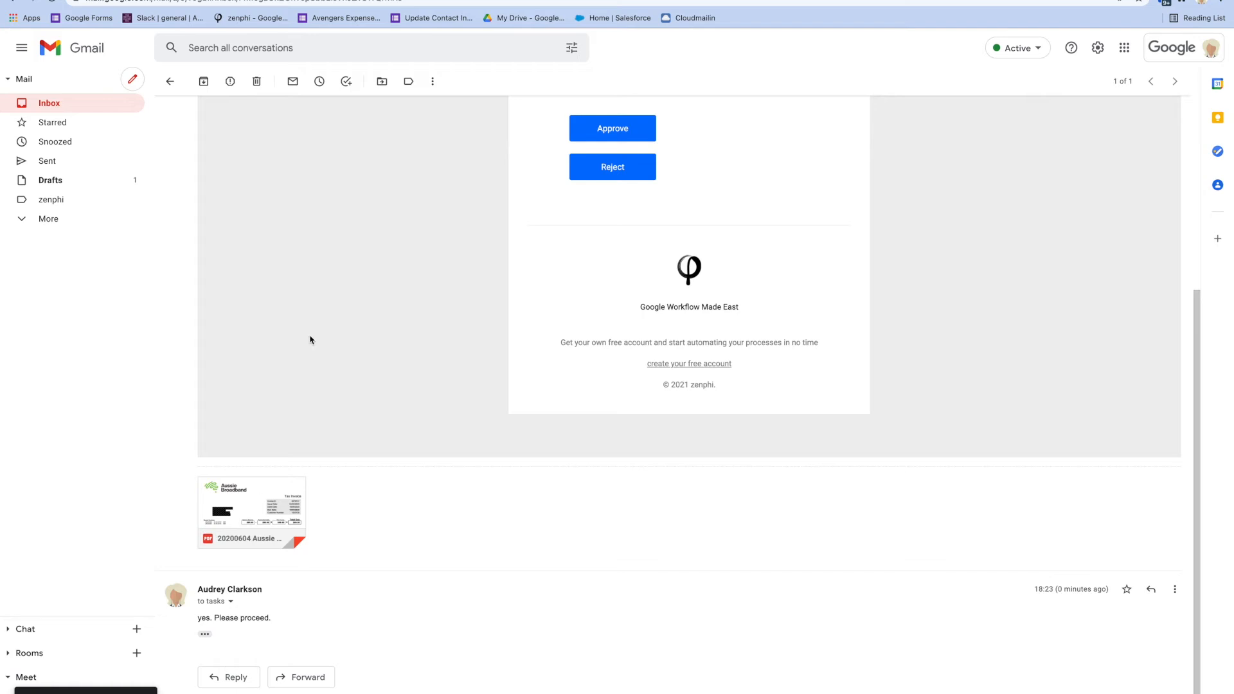
pyautogui.click(203, 81)
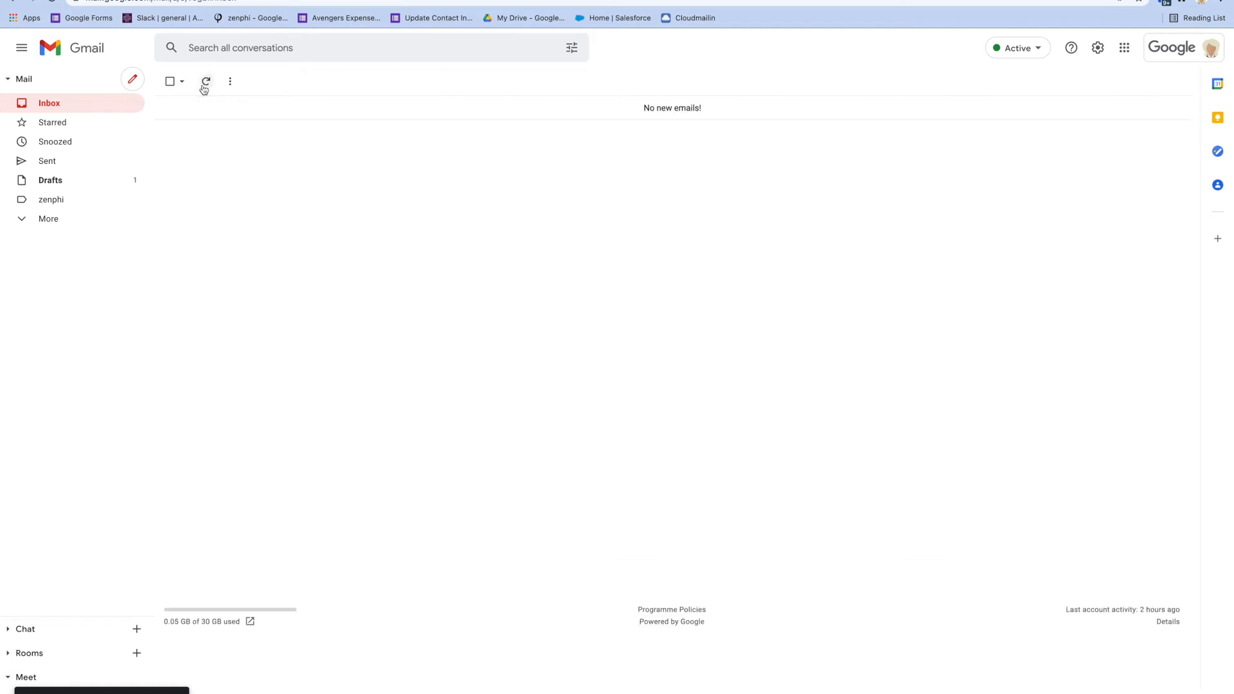
pyautogui.hotkey('ctrl', 'Tab')
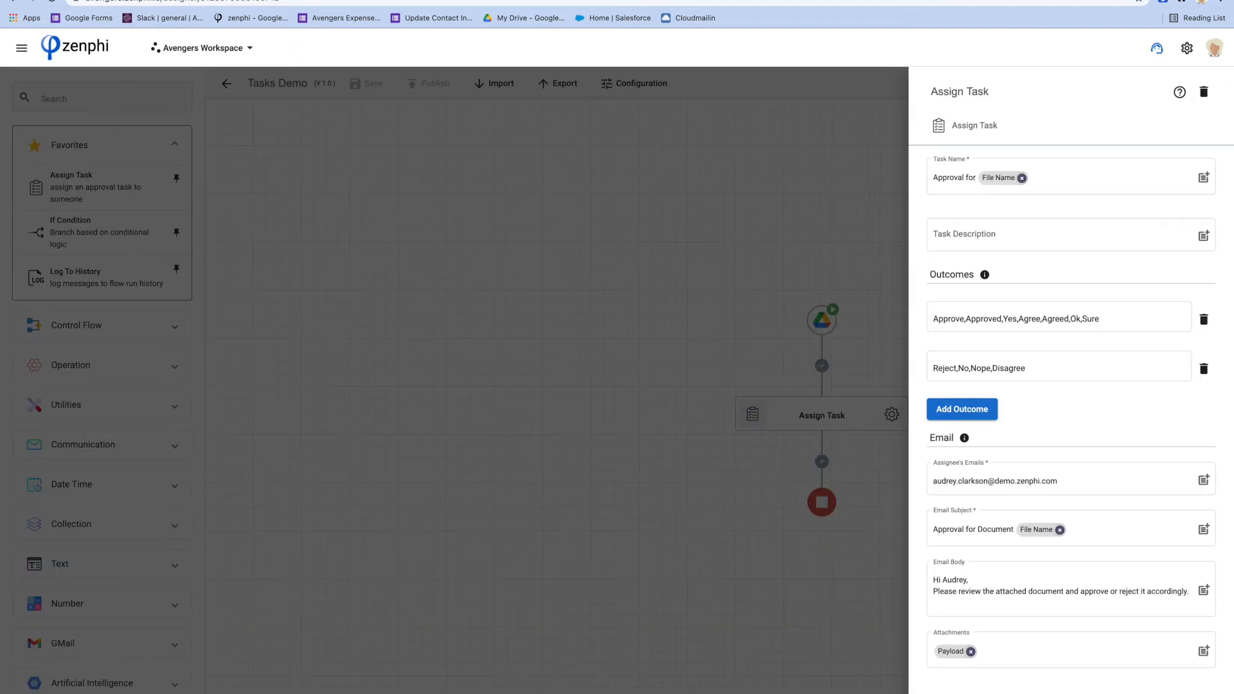
# Refresh the Tasks Demo run's details to see it marked Completed, then return to Flows
pyautogui.click(22, 49)
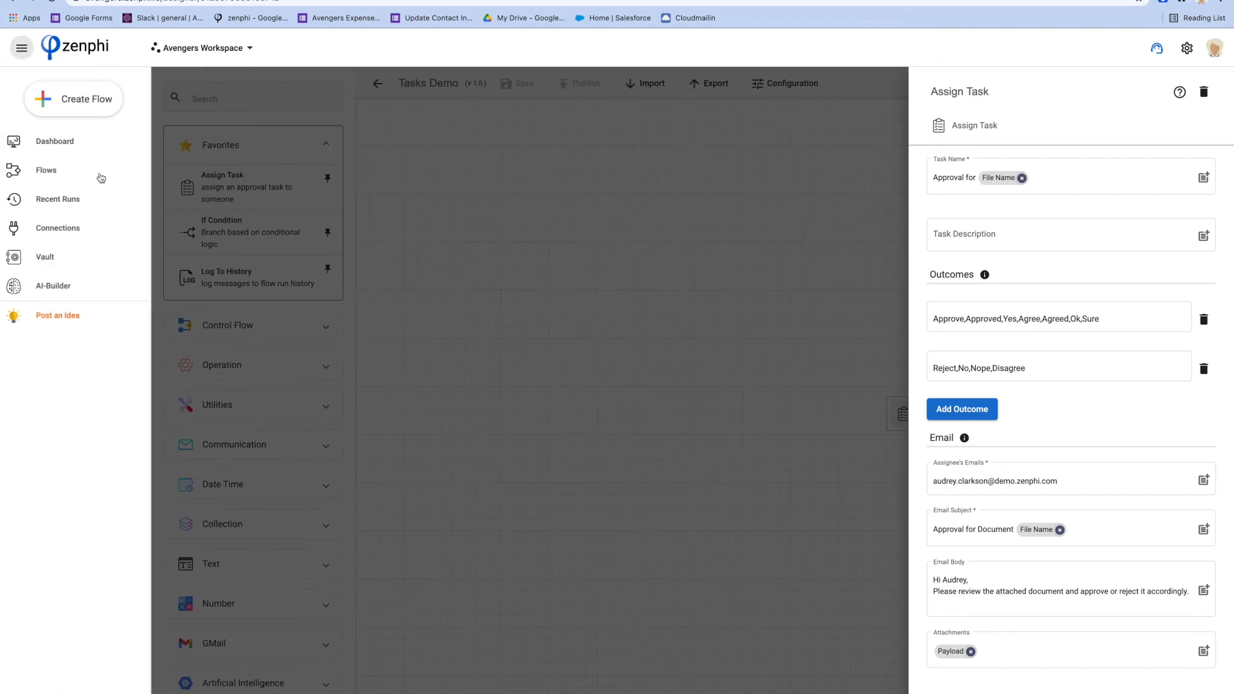
pyautogui.click(101, 178)
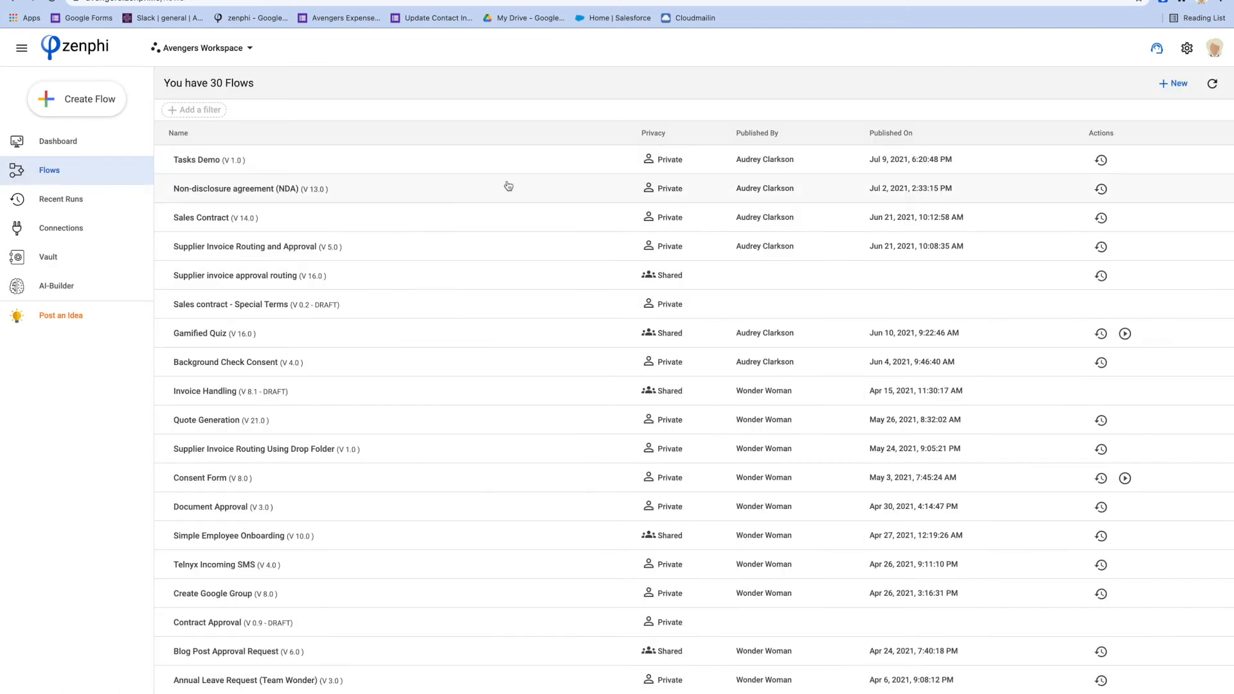
pyautogui.click(1100, 159)
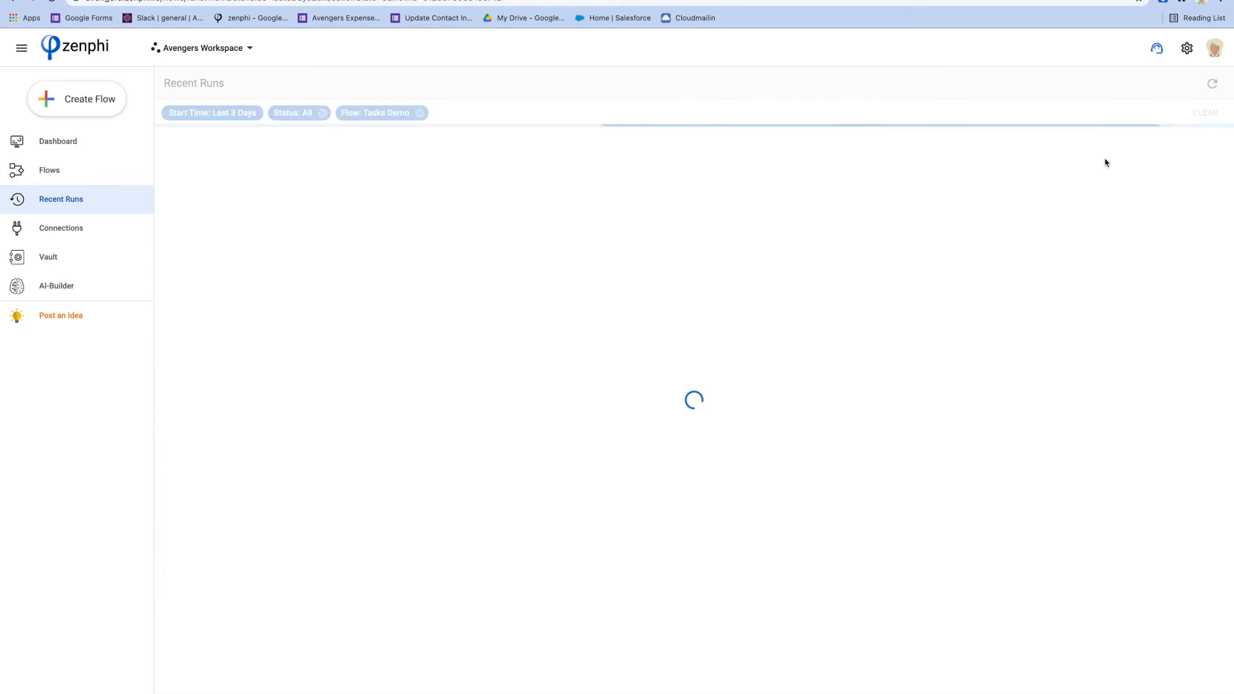
pyautogui.click(212, 167)
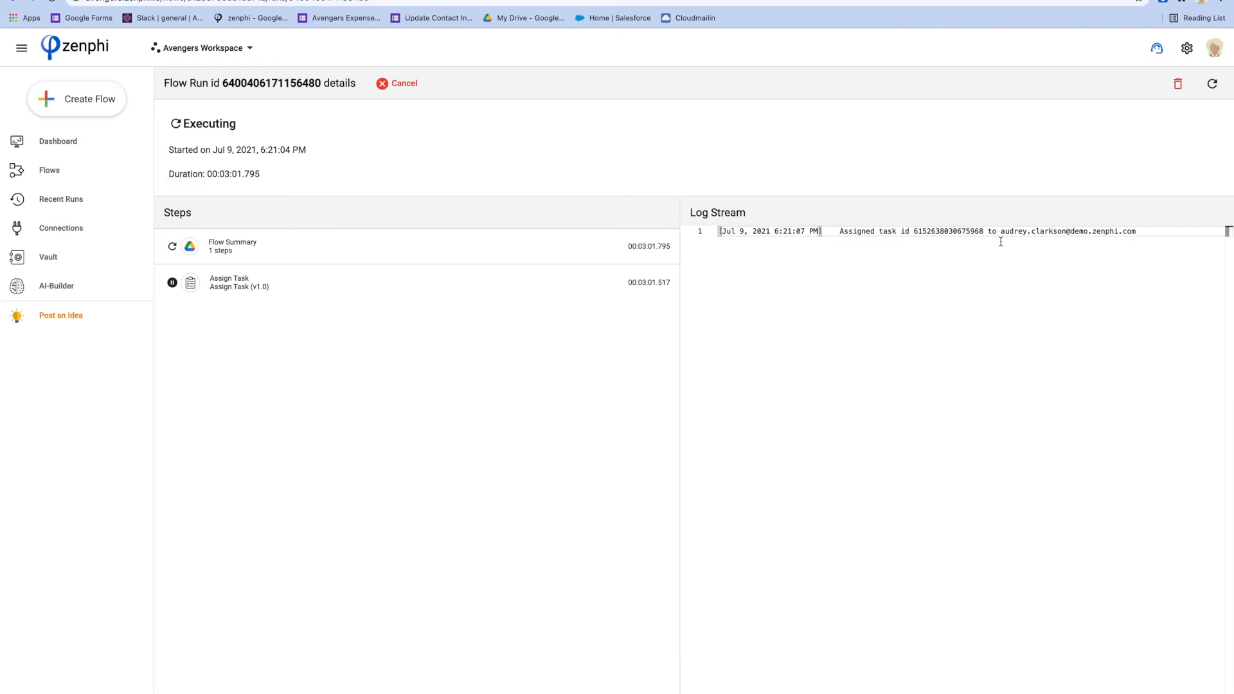
pyautogui.click(1213, 86)
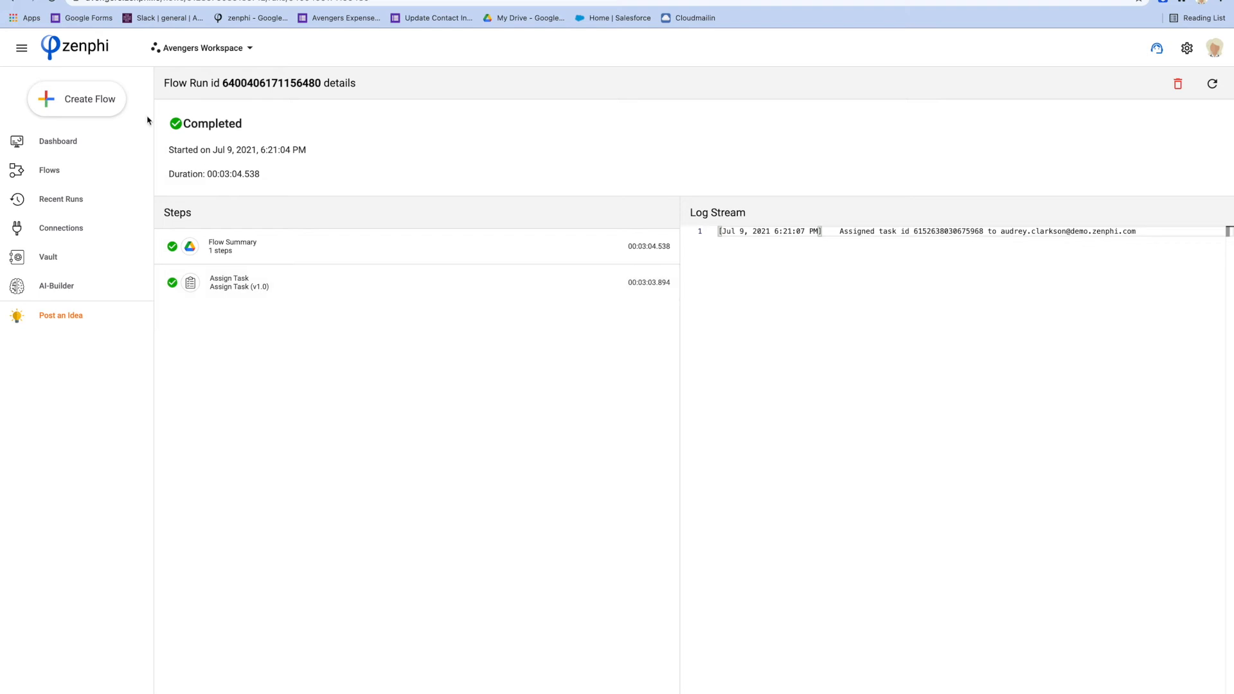
pyautogui.click(68, 170)
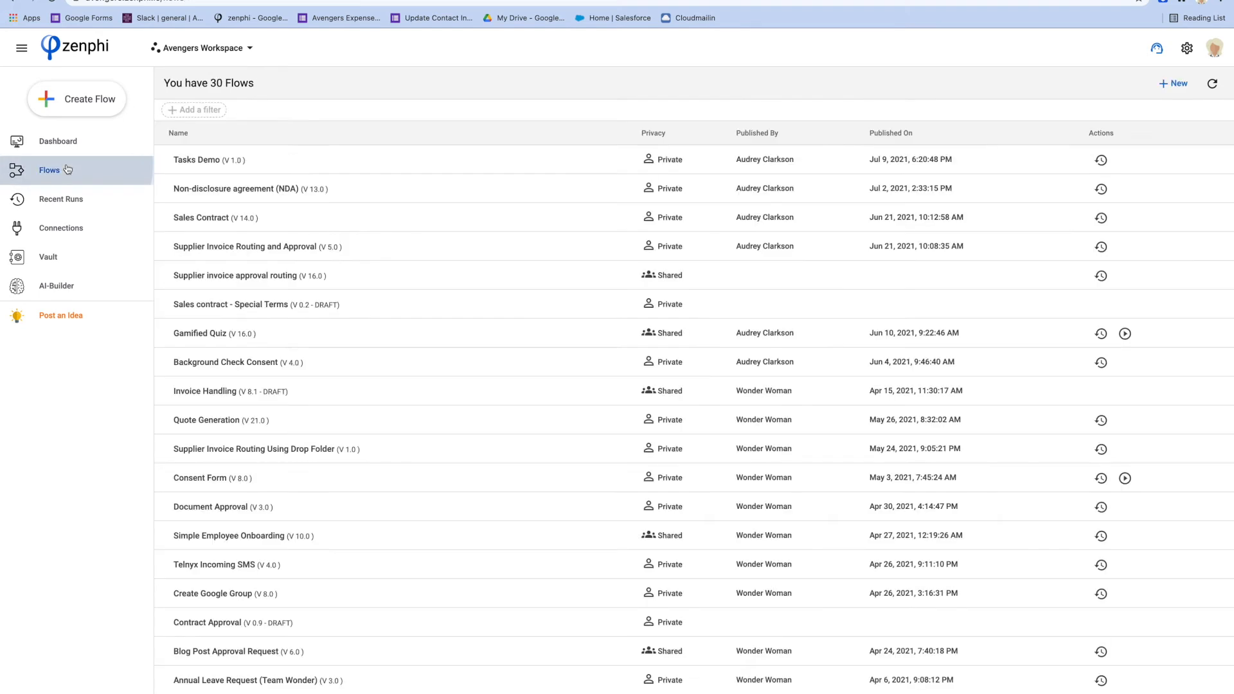
# Drop an If Condition step from Favorites below Assign Task in Tasks Demo and open its settings
pyautogui.click(196, 165)
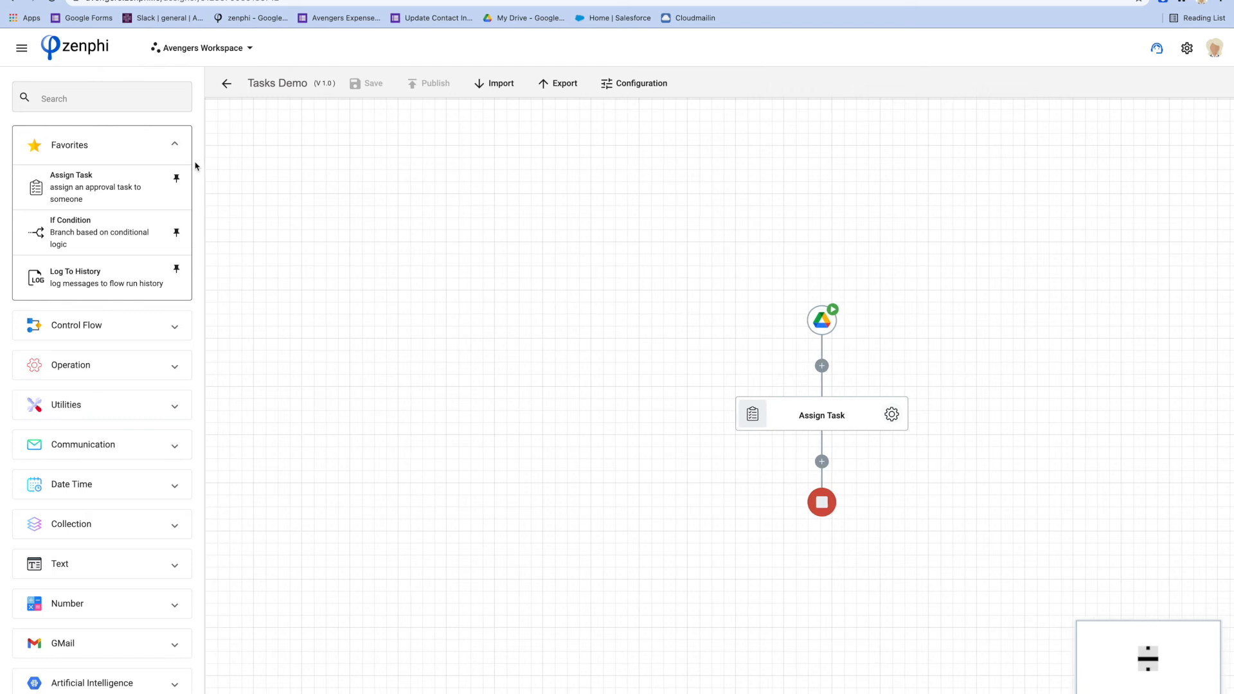
pyautogui.moveTo(666, 371); pyautogui.dragTo(415, 226)
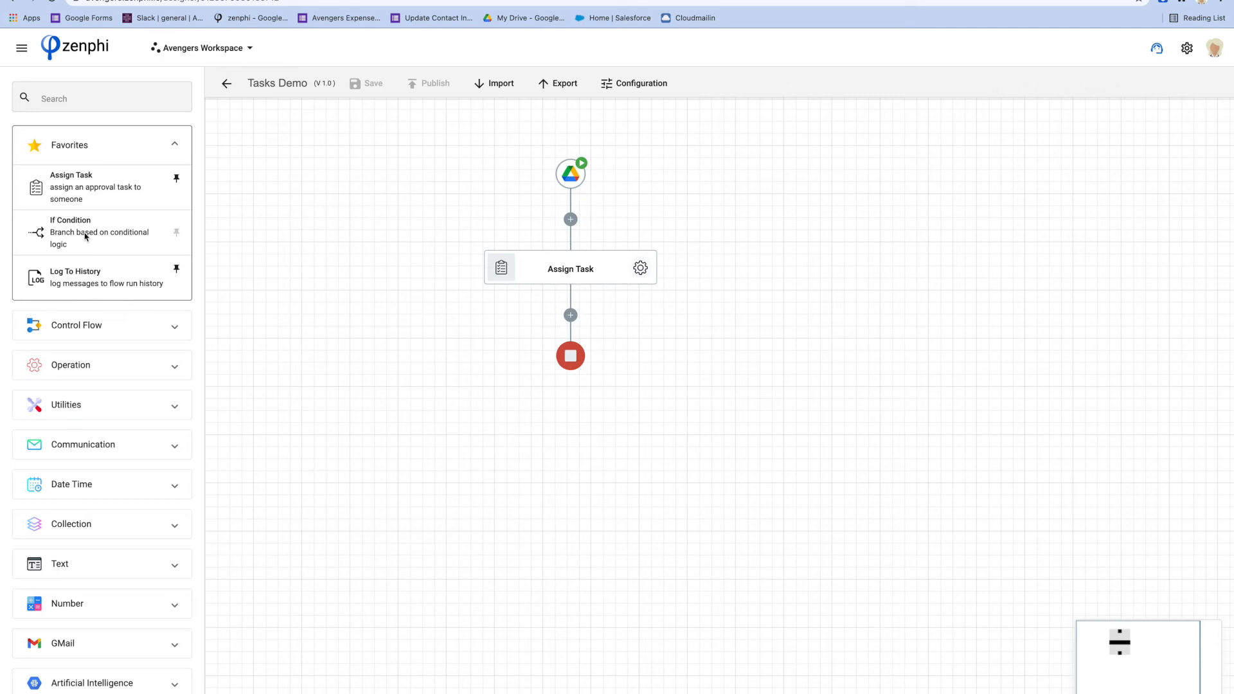
pyautogui.moveTo(86, 236); pyautogui.dragTo(572, 319)
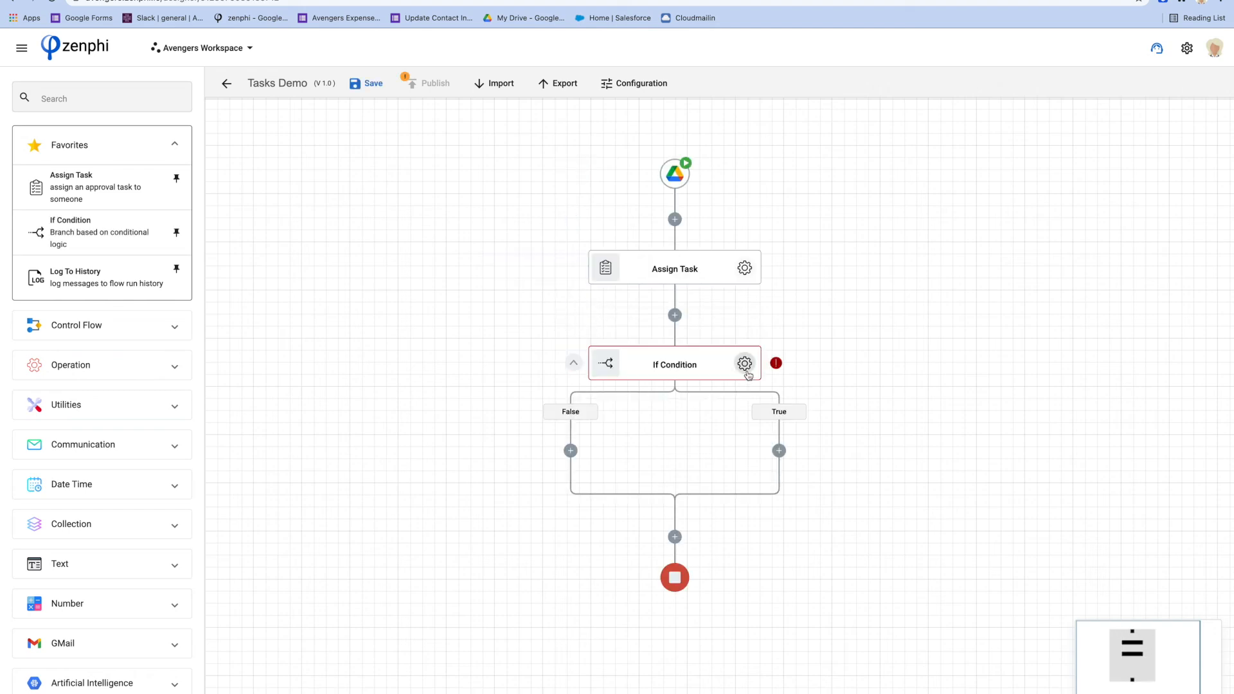
pyautogui.click(744, 365)
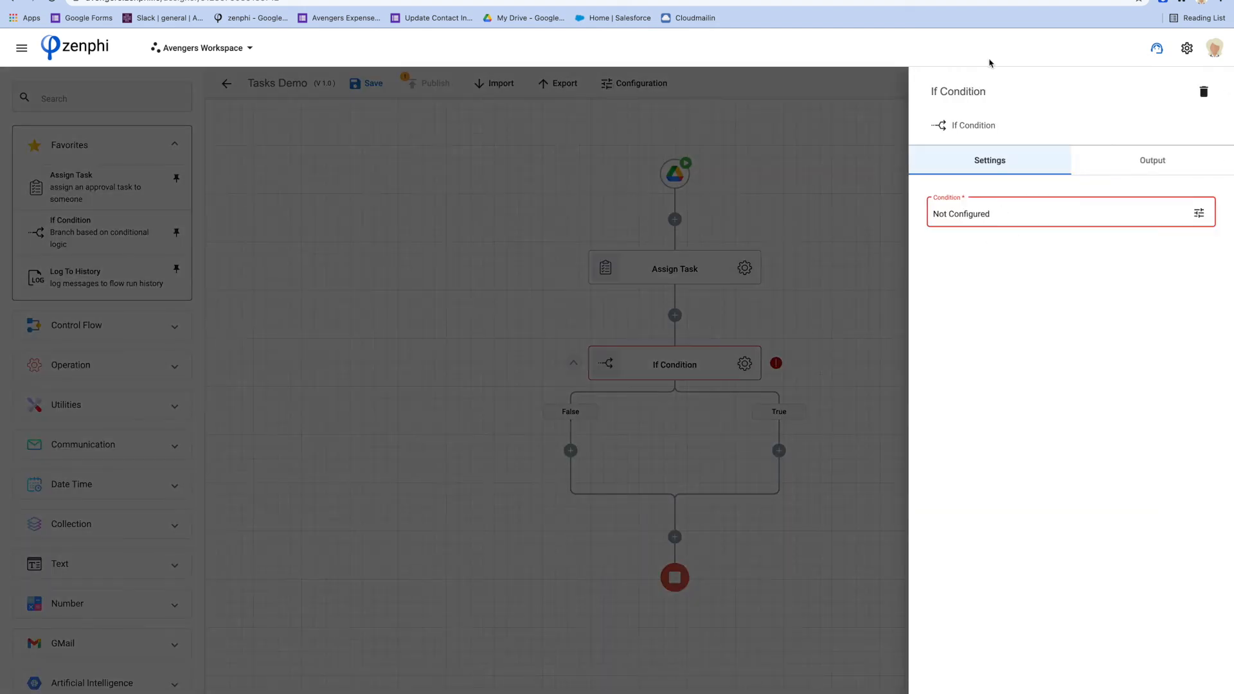
# Name the If Condition step 'Approved?' and insert Assign Task Outcome into its condition
pyautogui.click(980, 91)
pyautogui.write('Approved?')
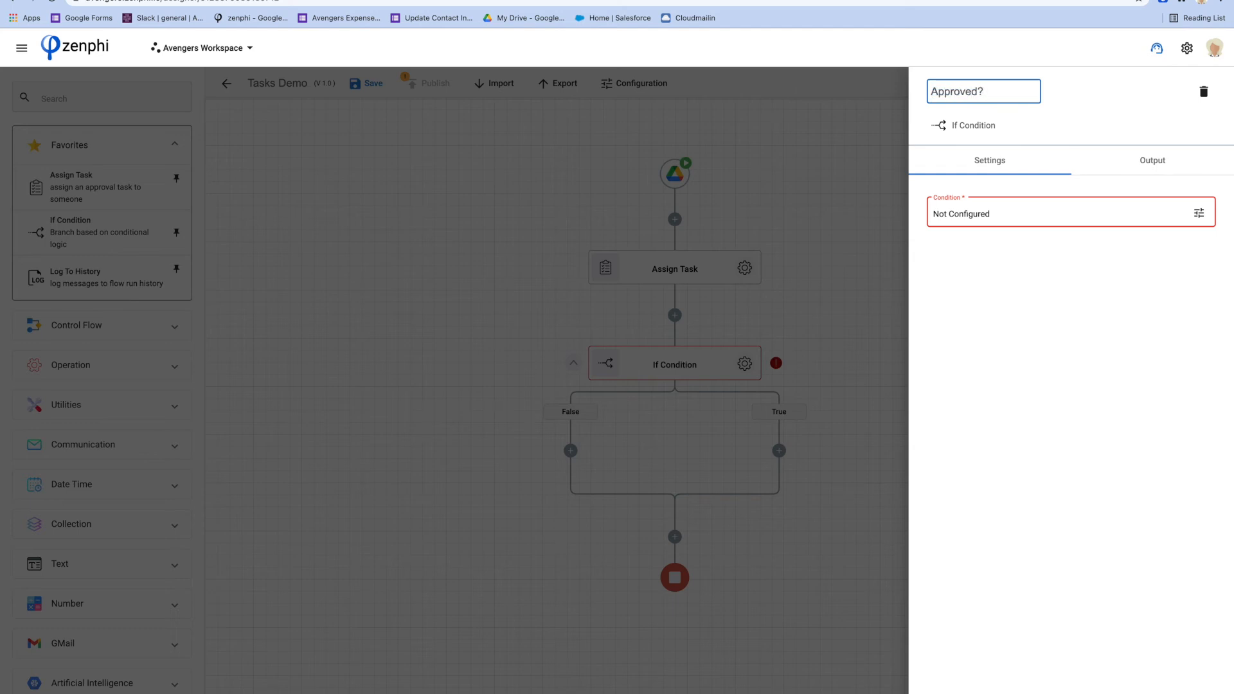
pyautogui.click(1198, 213)
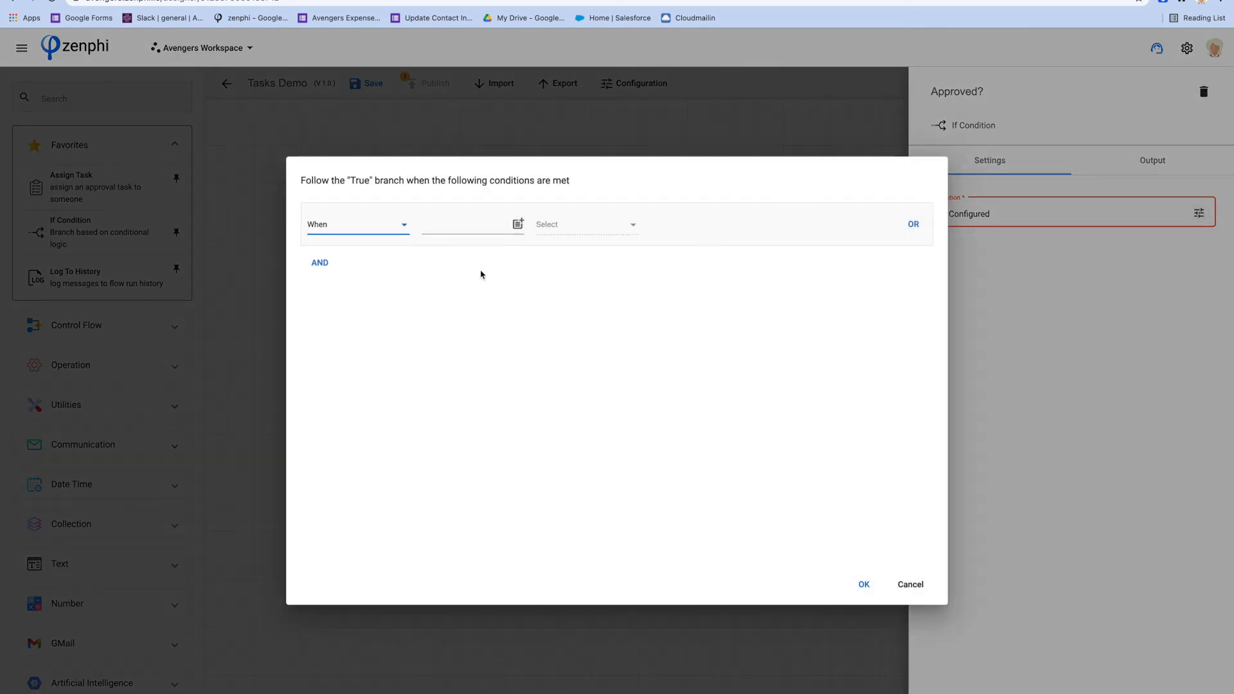
pyautogui.click(518, 224)
pyautogui.click(330, 372)
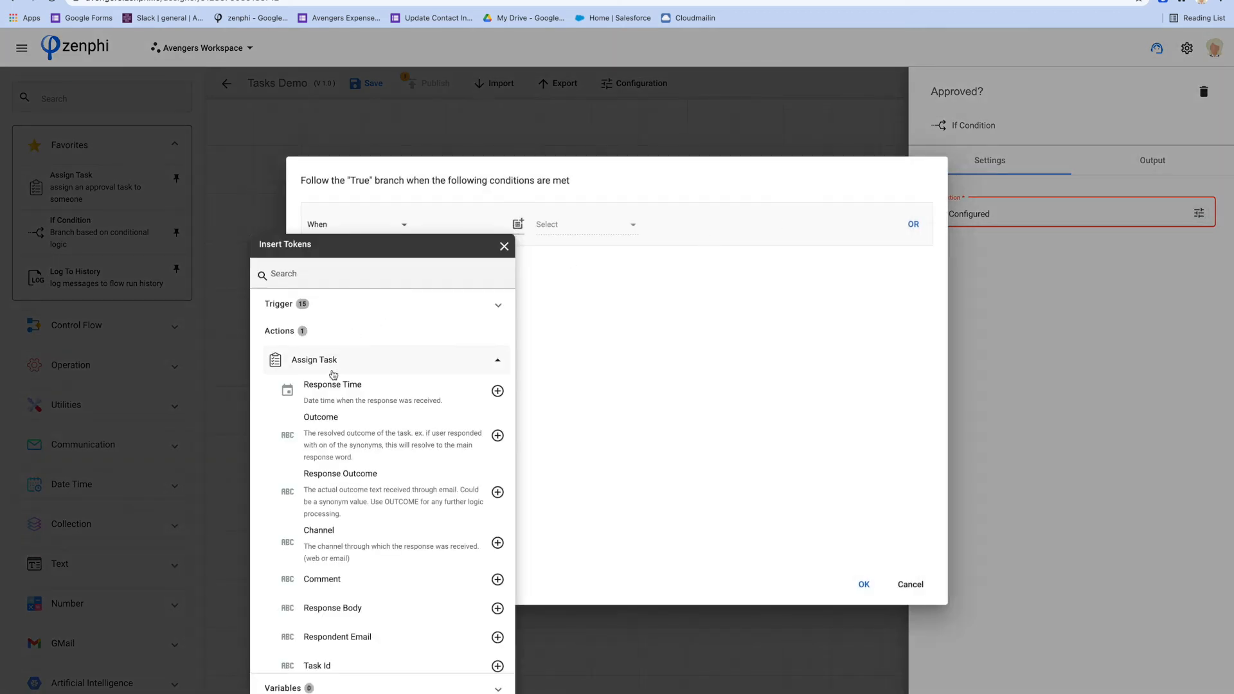
pyautogui.click(497, 435)
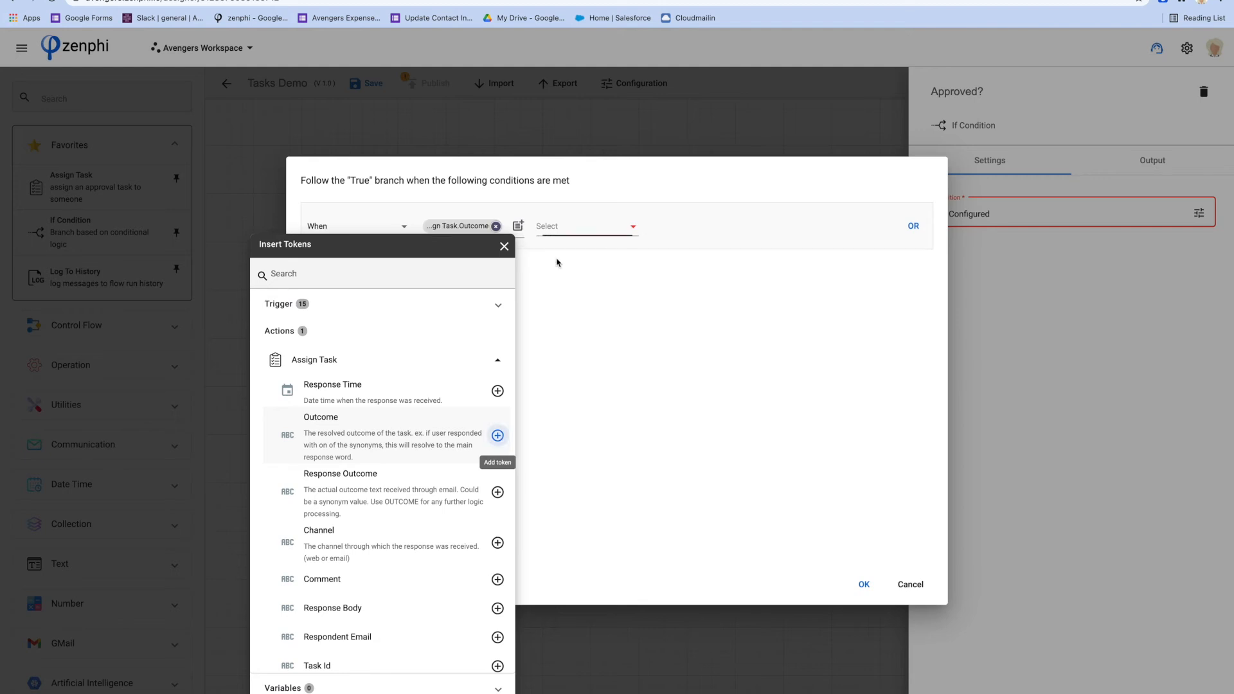
# Set the comparison to Equal to 'Approve' and confirm the condition
pyautogui.click(565, 228)
pyautogui.click(565, 228)
pyautogui.click(566, 231)
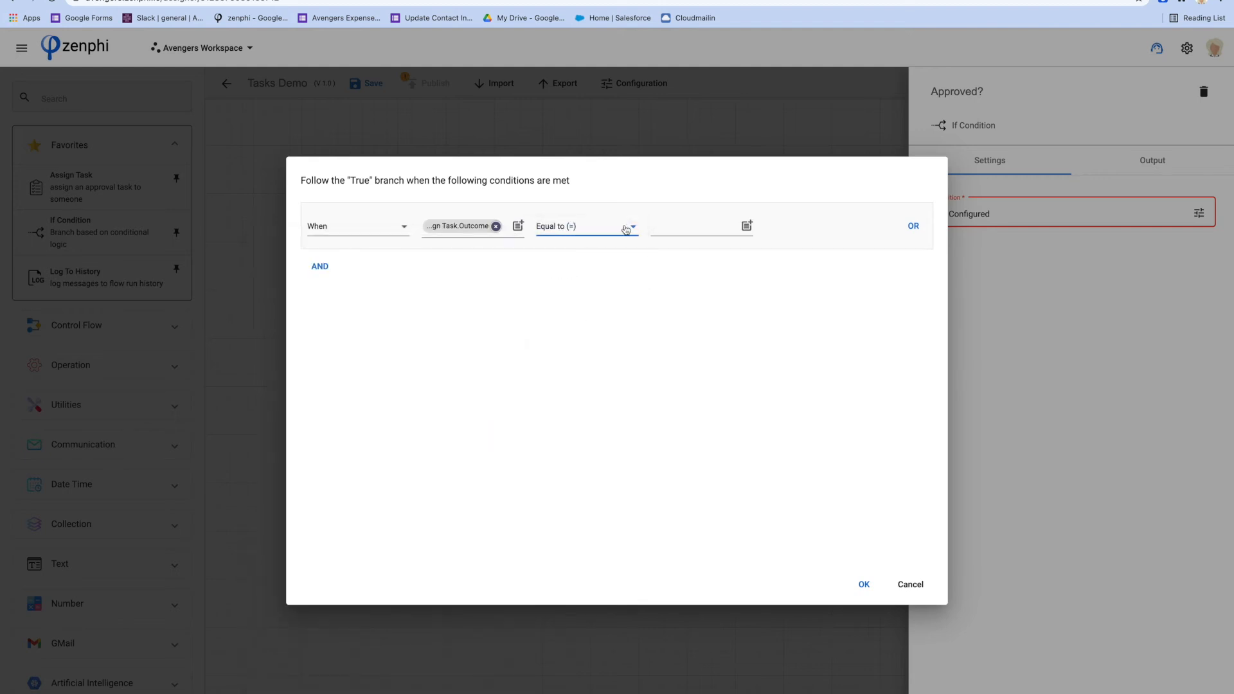
pyautogui.write('Approve')
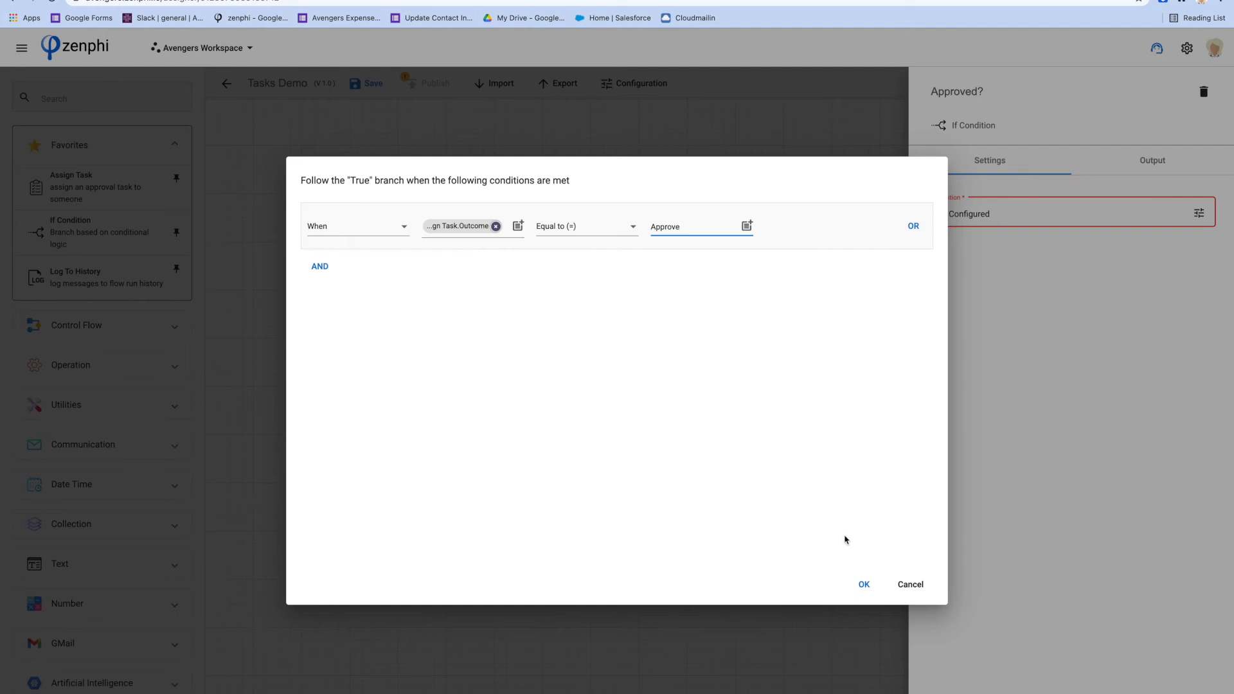
pyautogui.click(862, 586)
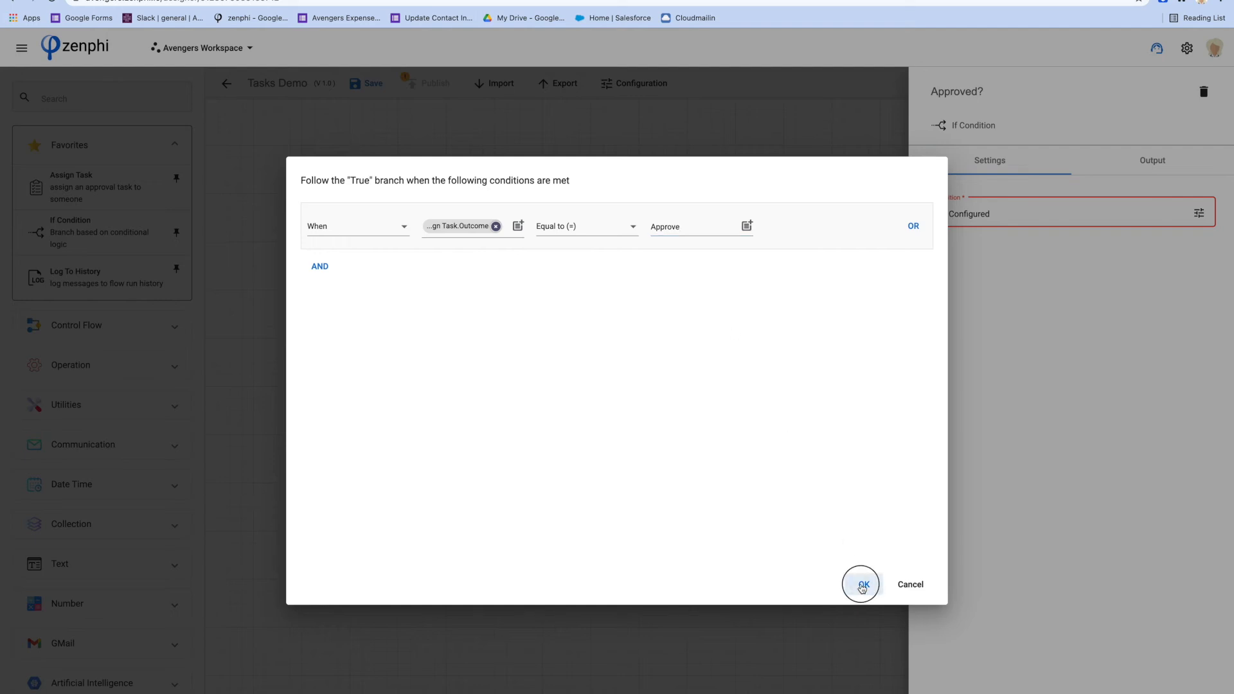
pyautogui.click(862, 587)
pyautogui.click(813, 488)
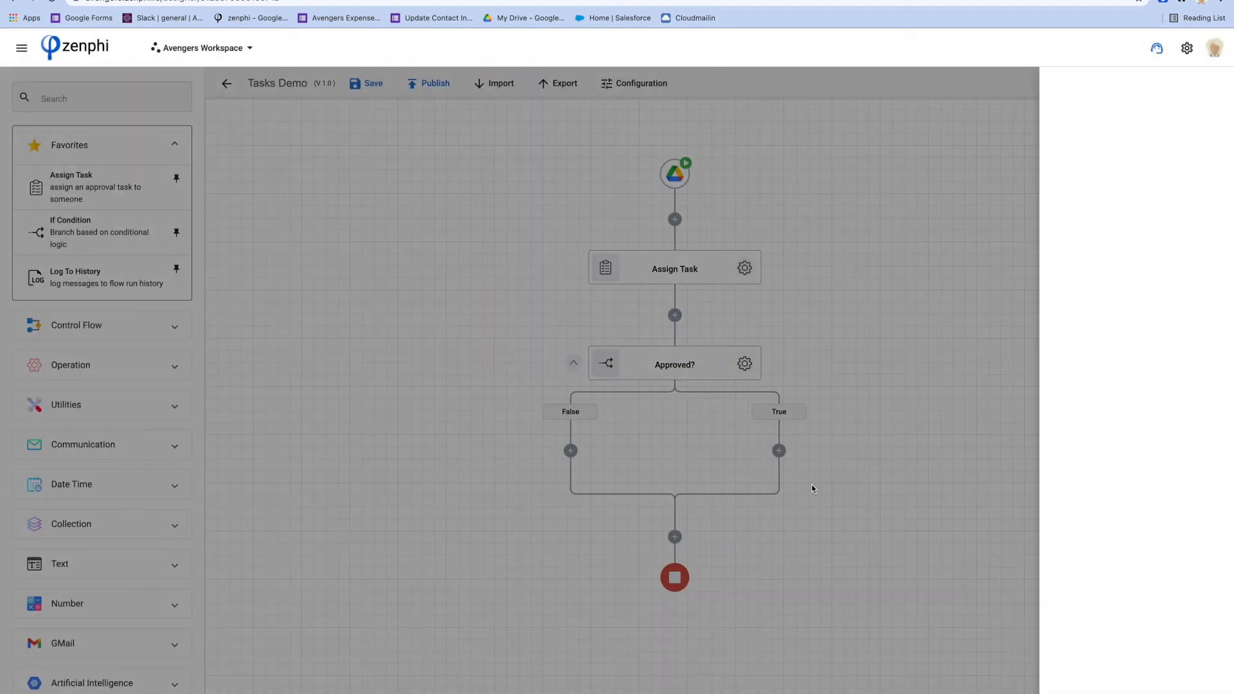
pyautogui.click(743, 269)
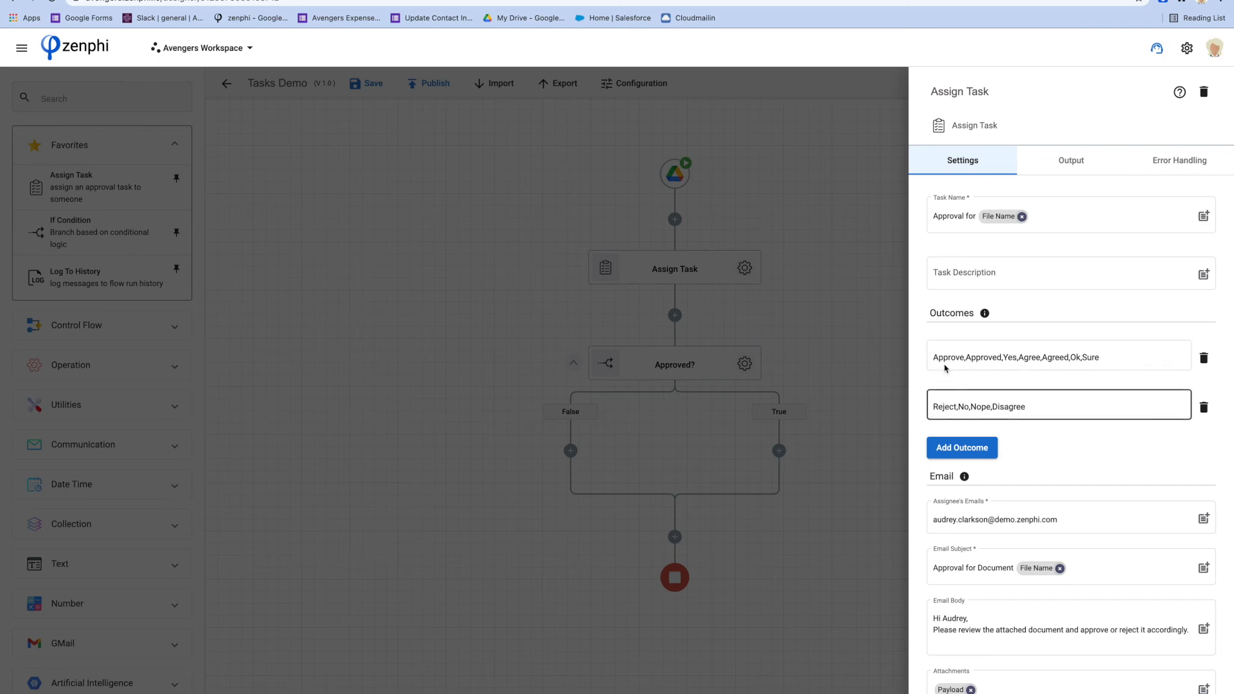
pyautogui.click(728, 341)
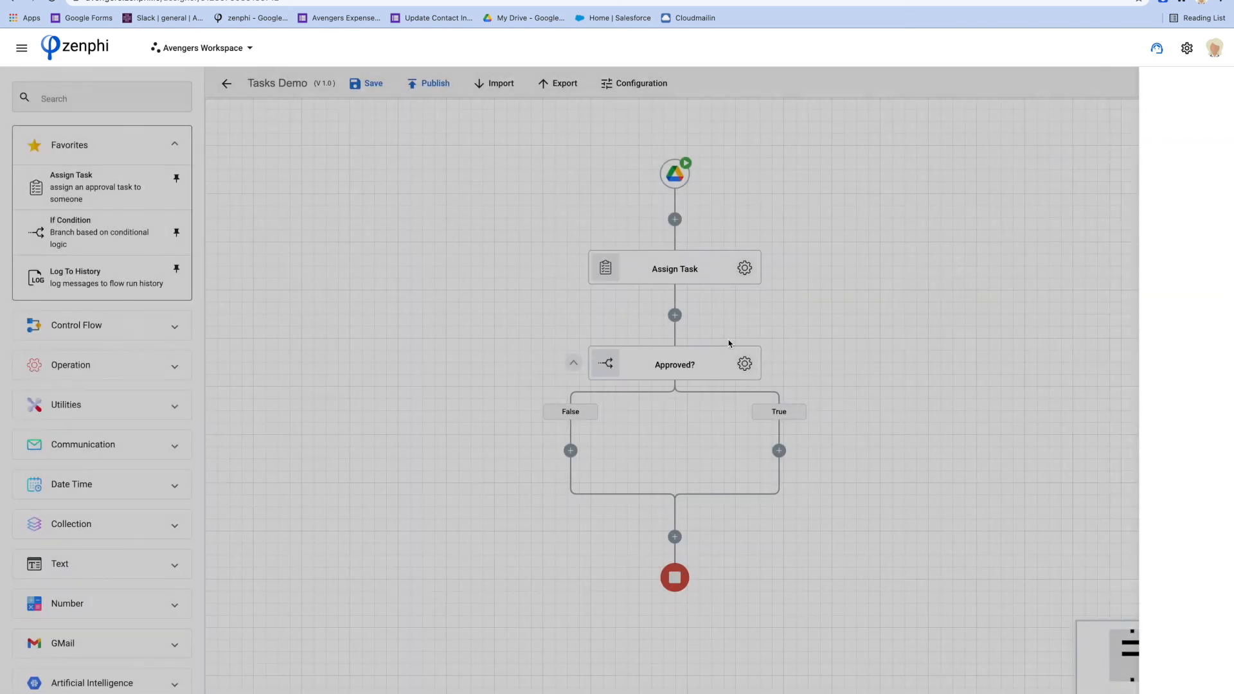
pyautogui.click(746, 363)
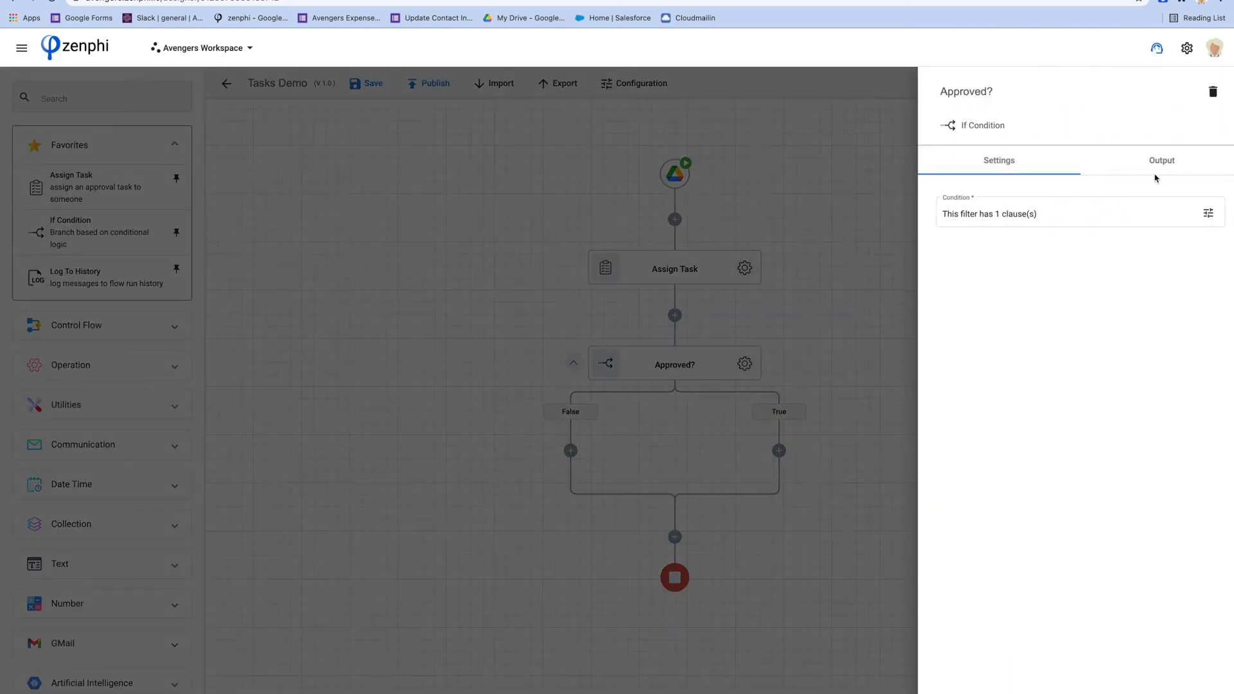
pyautogui.click(1198, 214)
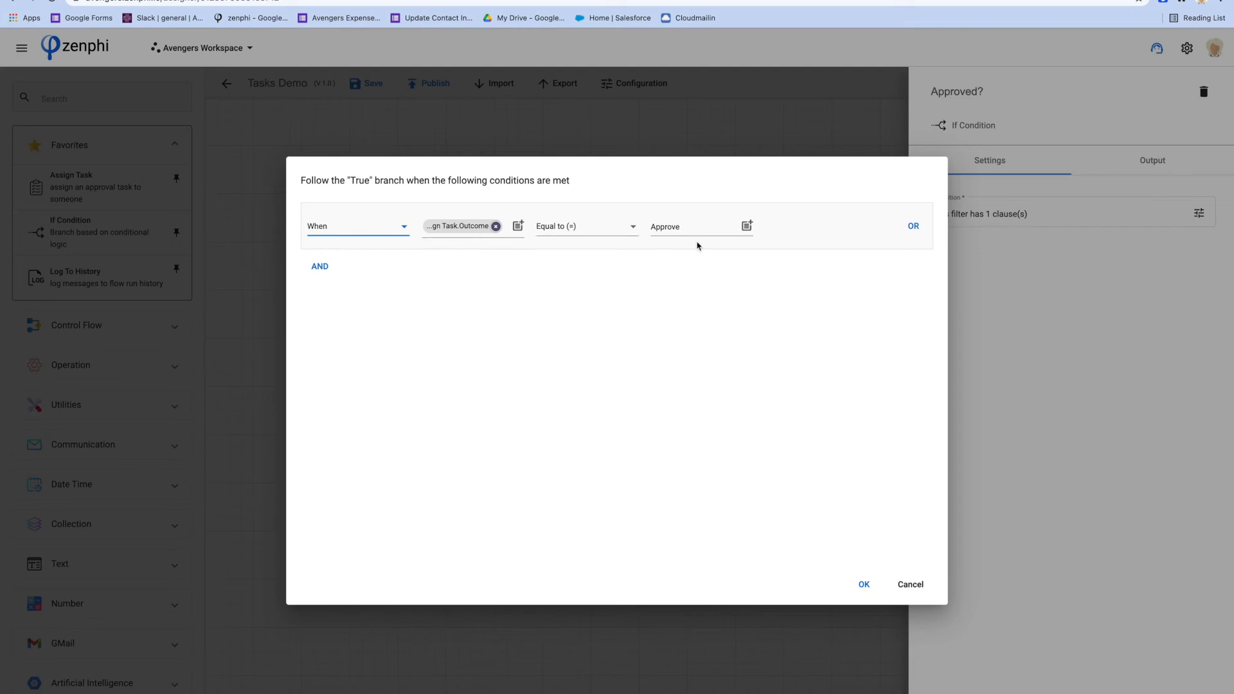
pyautogui.click(906, 582)
pyautogui.click(771, 391)
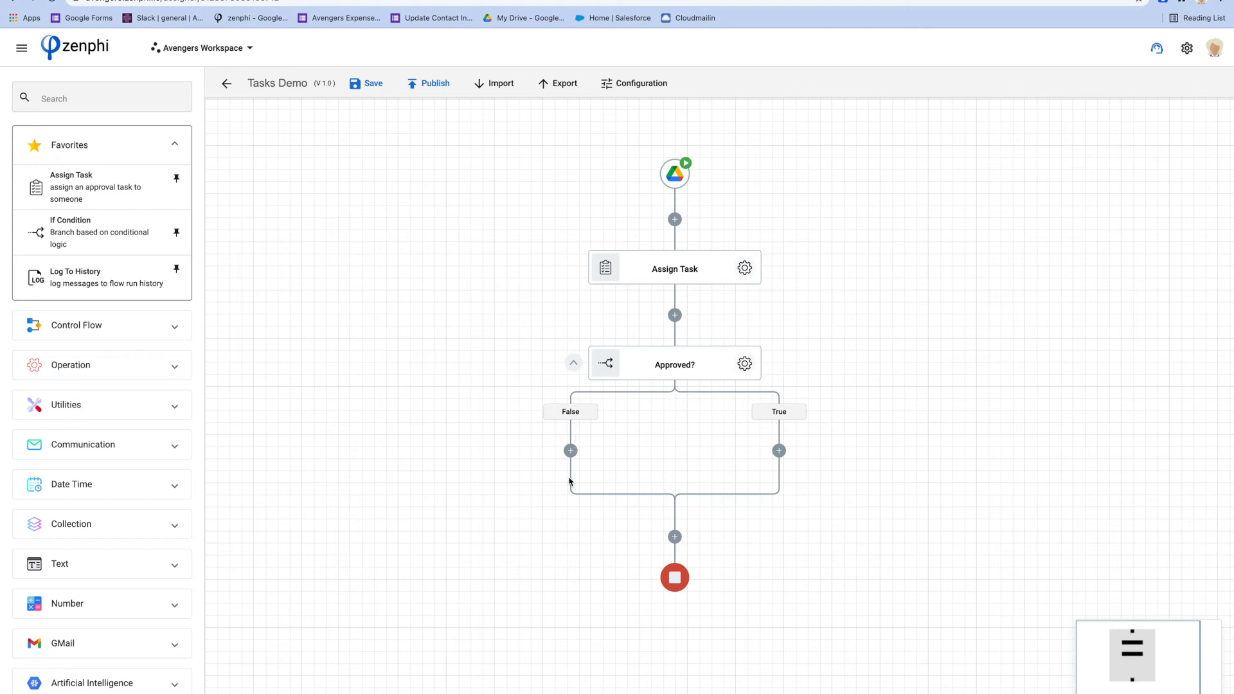
# Add a Log To History step to both the True and False branches of Approved?
pyautogui.moveTo(70, 275); pyautogui.dragTo(779, 451)
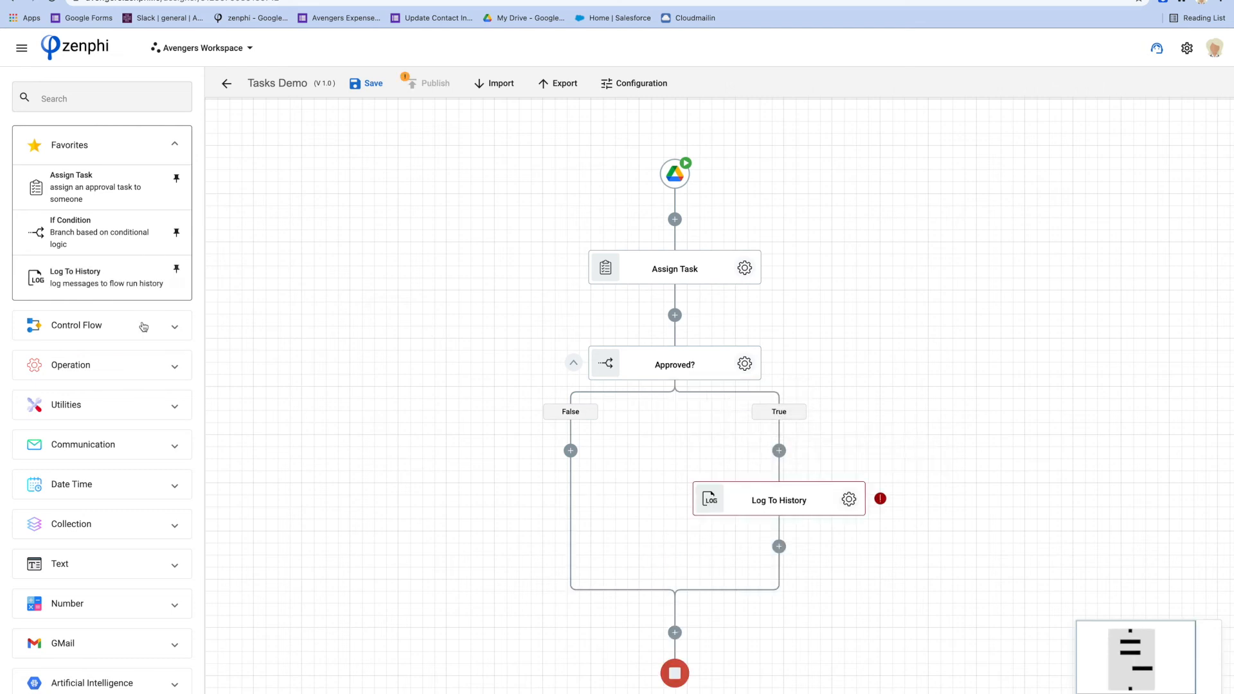
pyautogui.moveTo(50, 281); pyautogui.dragTo(572, 451)
pyautogui.click(849, 498)
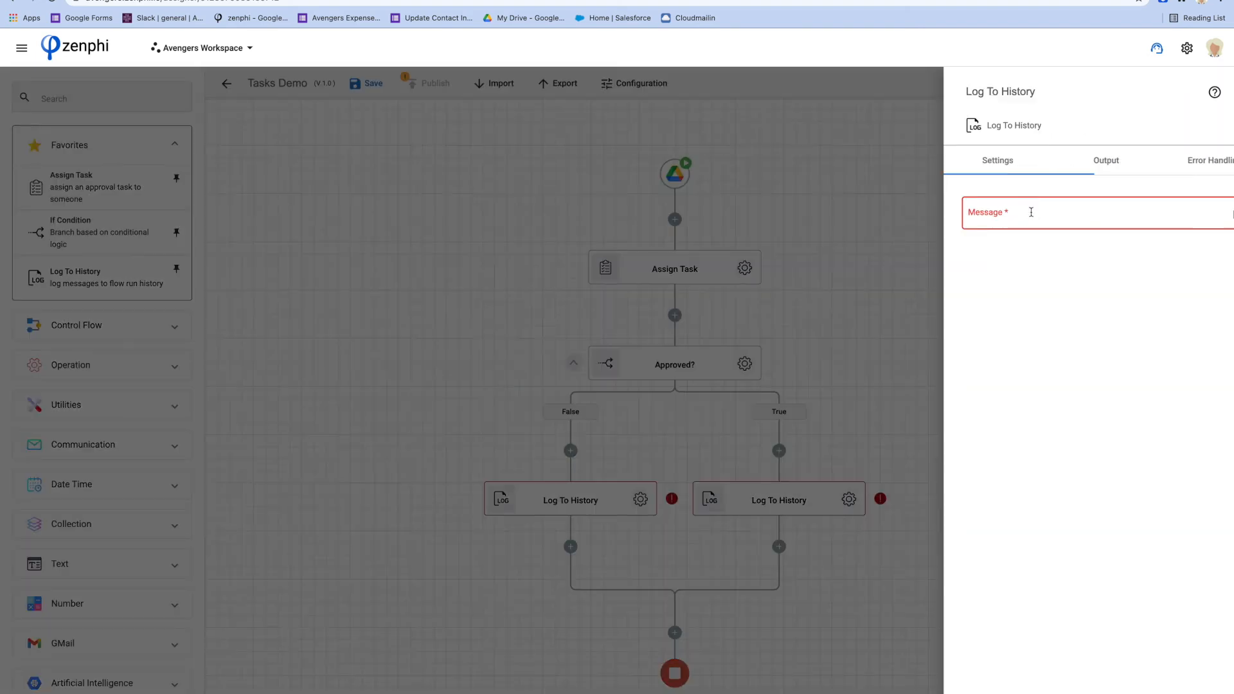
# Write the True branch log message 'The task was approved with this comment:' followed by a new line
pyautogui.click(1022, 221)
pyautogui.write('The ')
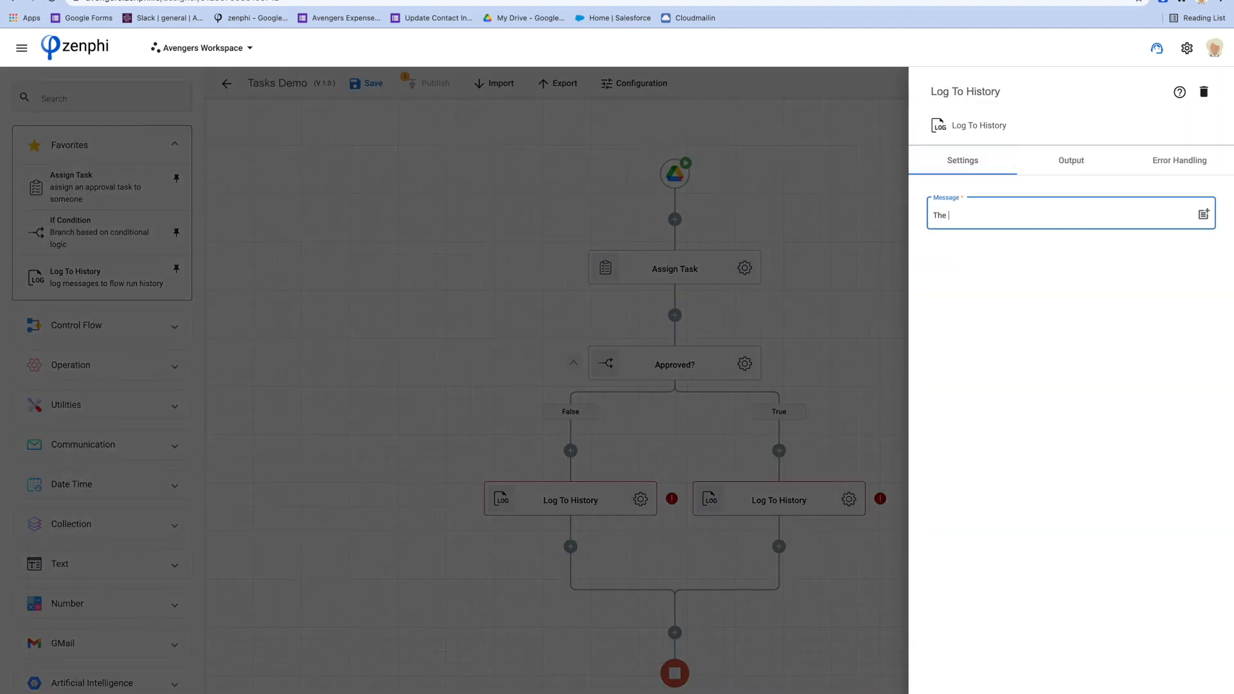
pyautogui.write('task was approved with this comment:')
pyautogui.press('Return')
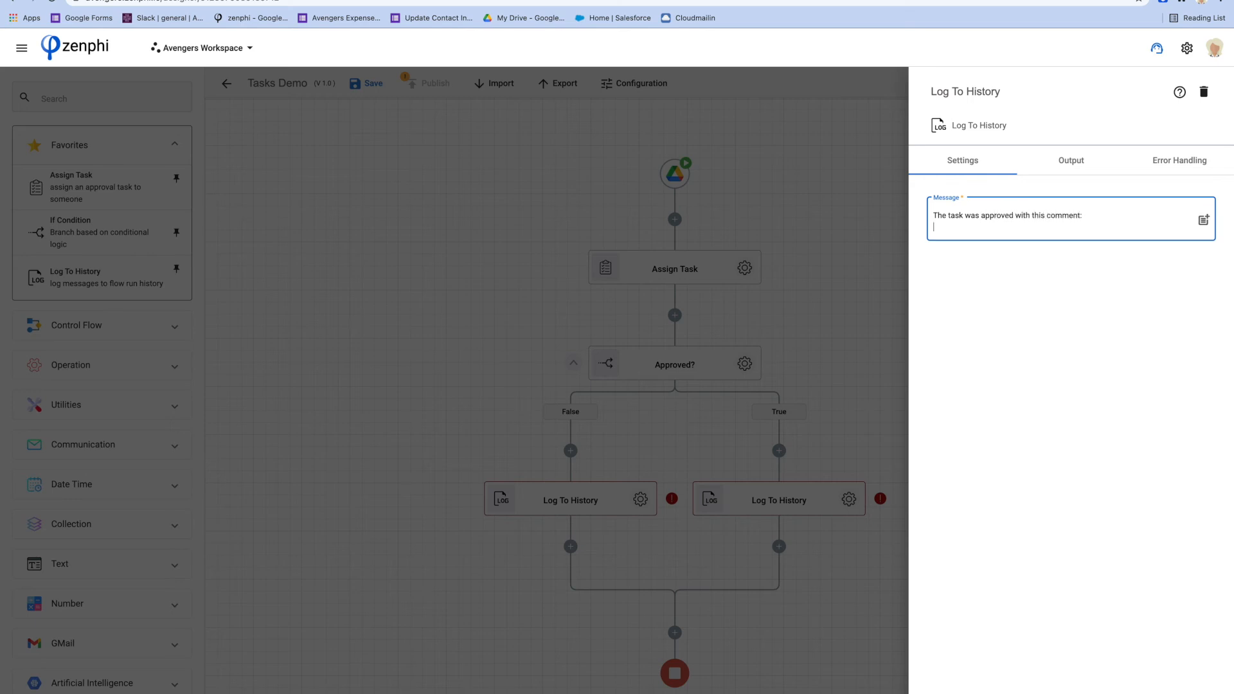
pyautogui.click(1203, 220)
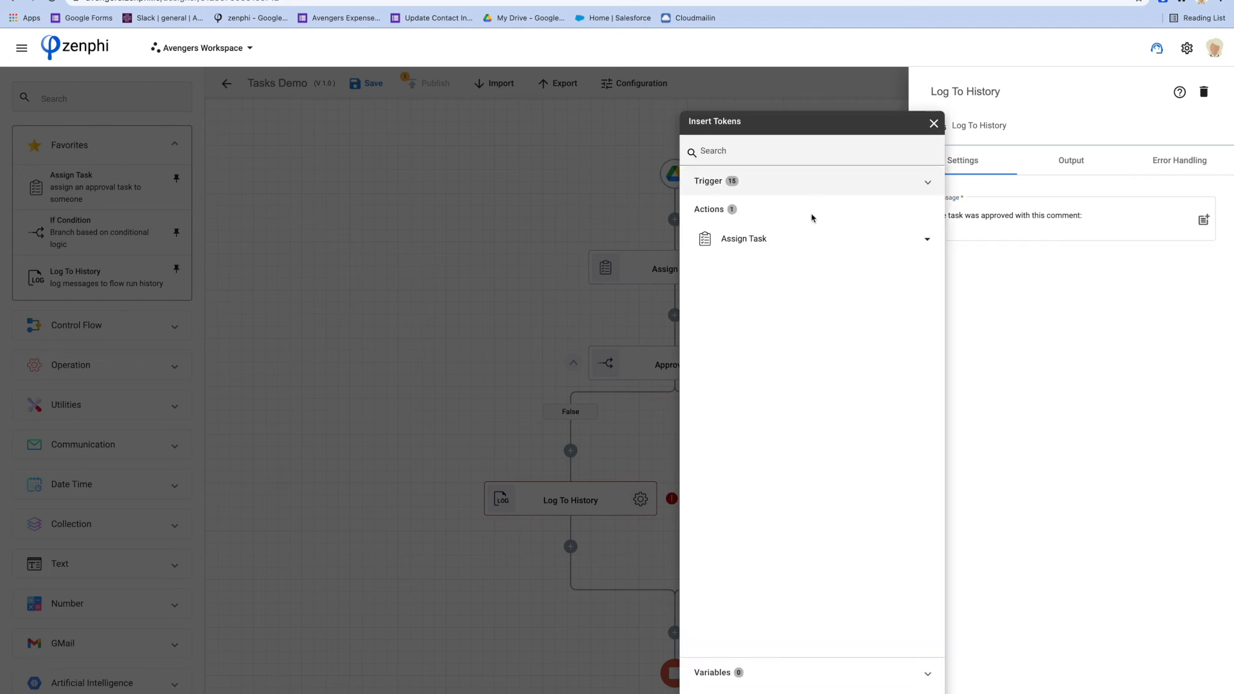
# Append the Assign Task Comment token to the True branch log message
pyautogui.click(807, 242)
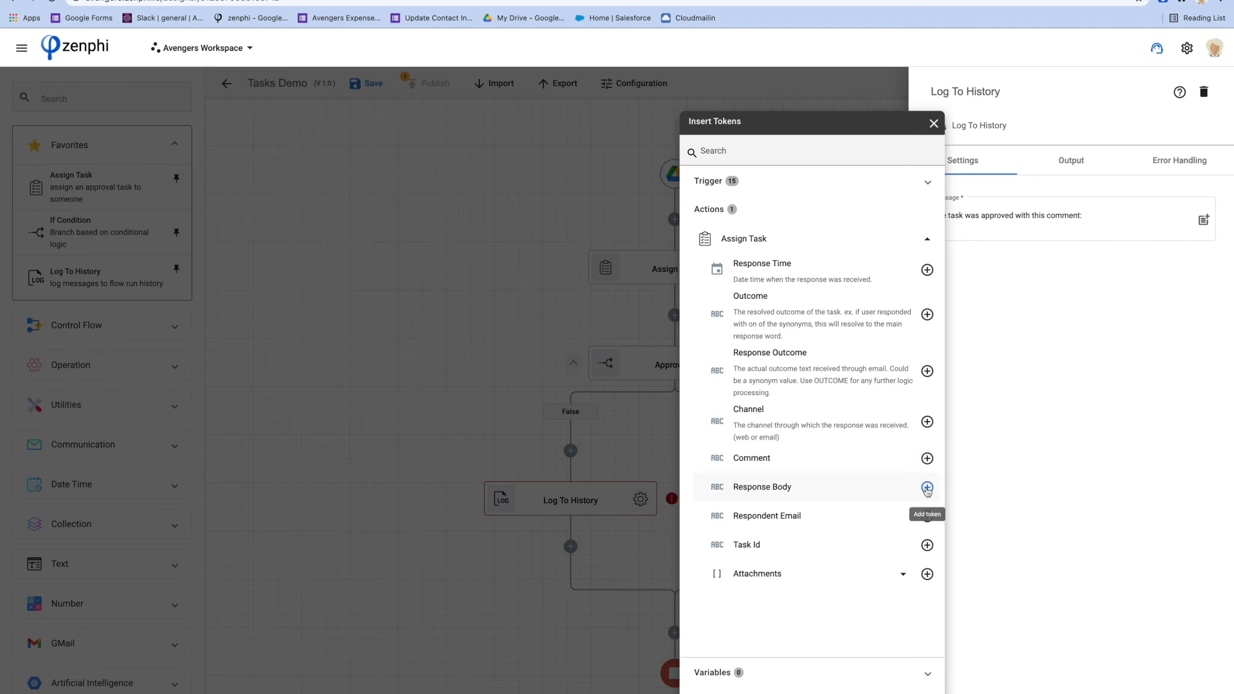
pyautogui.click(927, 458)
pyautogui.click(1048, 409)
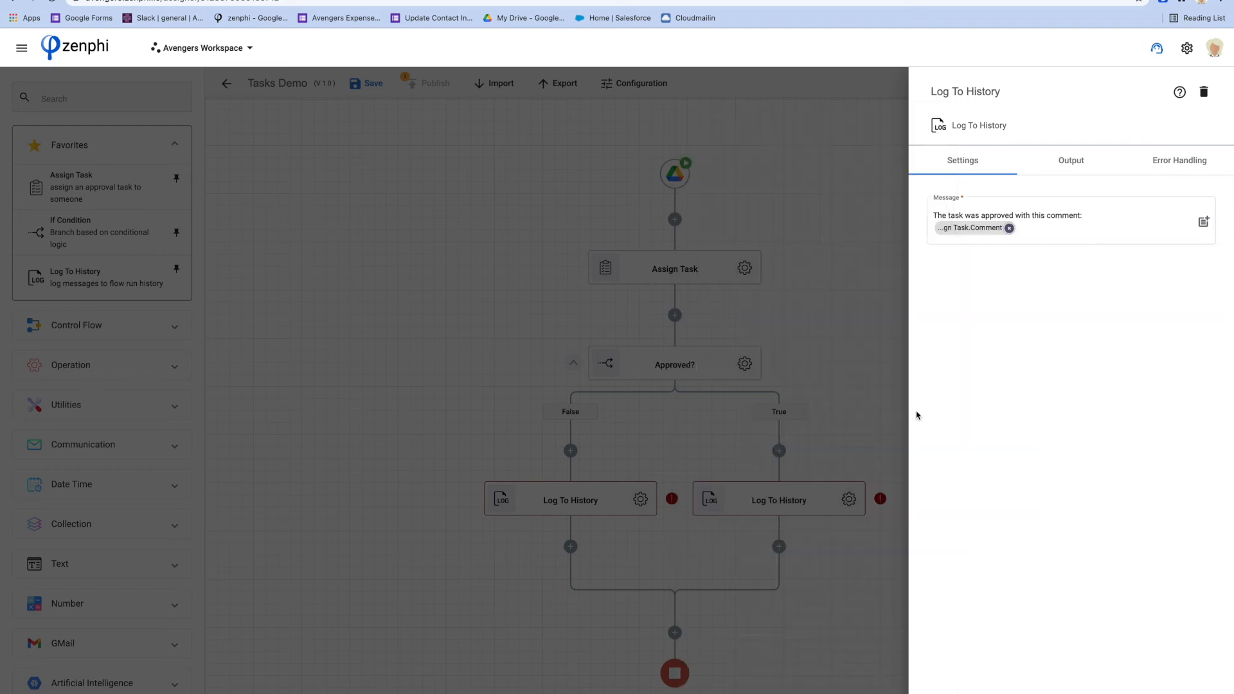
pyautogui.click(668, 434)
pyautogui.click(640, 499)
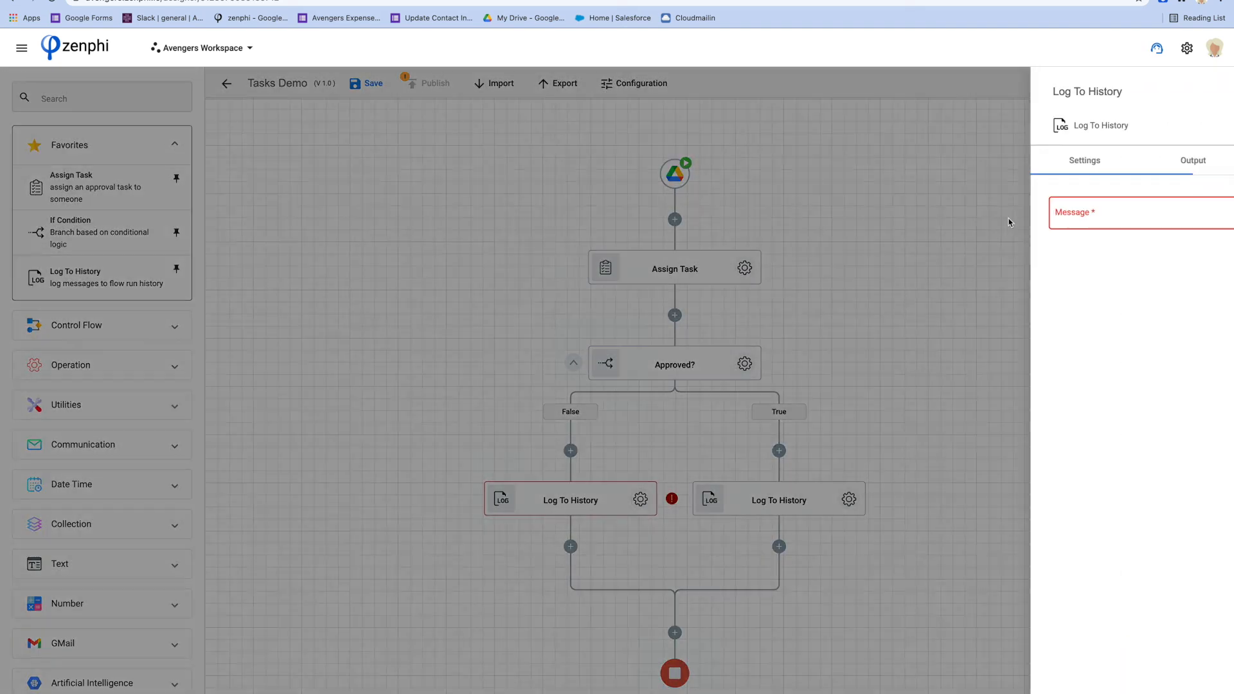
# Enter 'The task was rejected' as the False-branch log message and publish Tasks Demo as version 2.0
pyautogui.click(1010, 219)
pyautogui.write('The task was rejected')
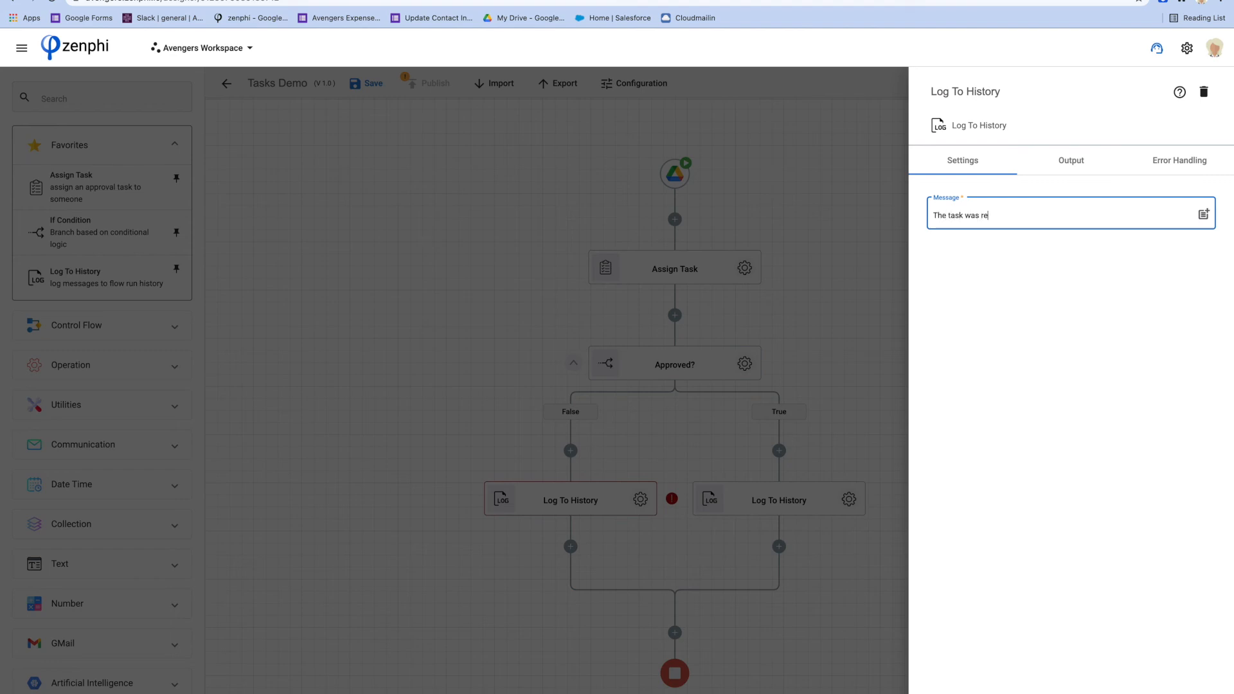
pyautogui.click(838, 251)
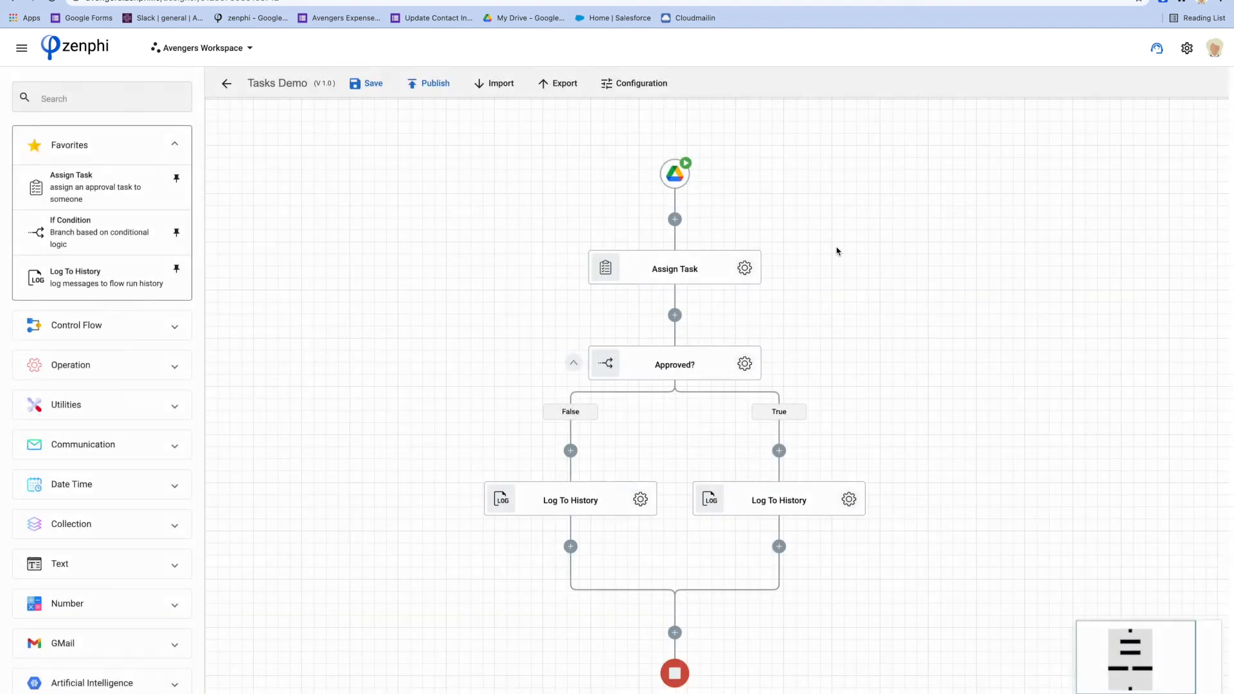
pyautogui.click(423, 90)
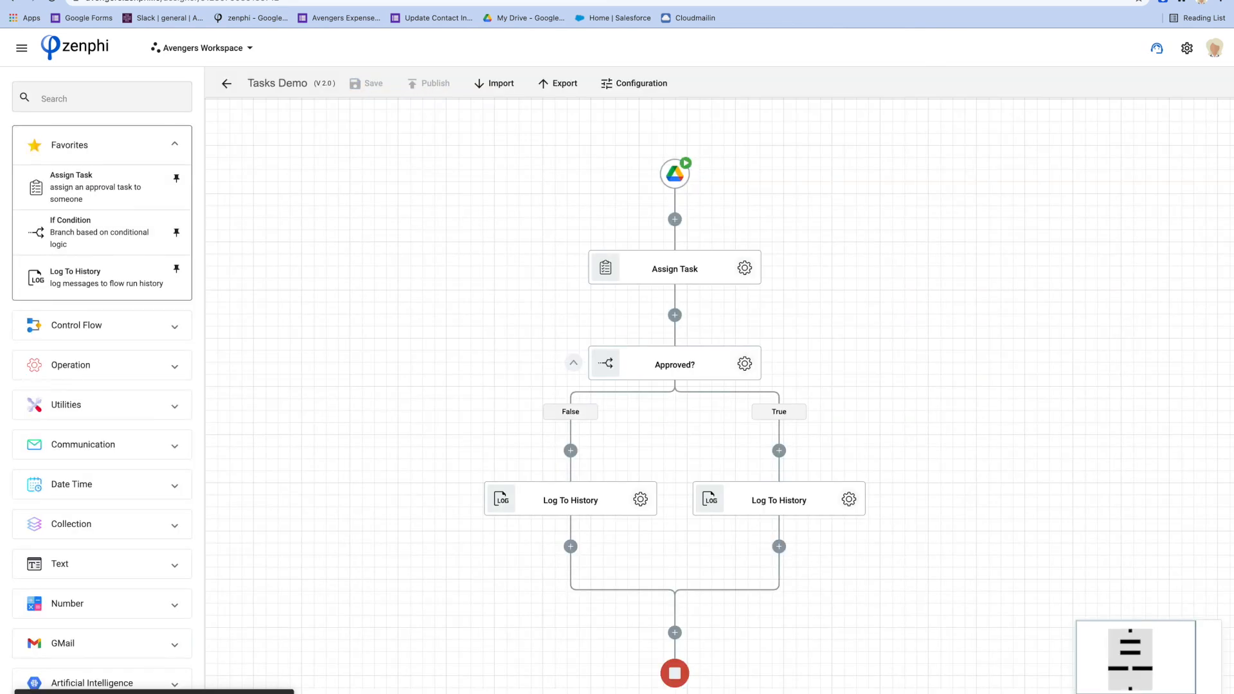
pyautogui.hotkey('ctrl', 'Tab')
pyautogui.rightClick(388, 280)
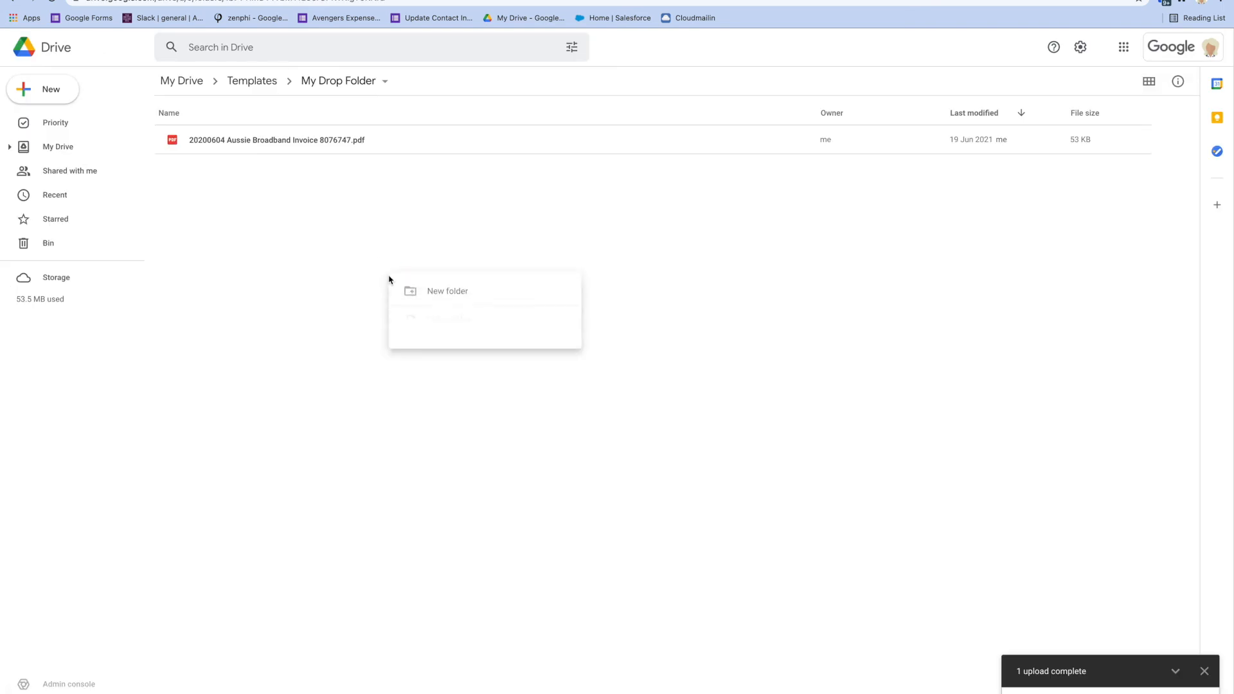
pyautogui.click(432, 323)
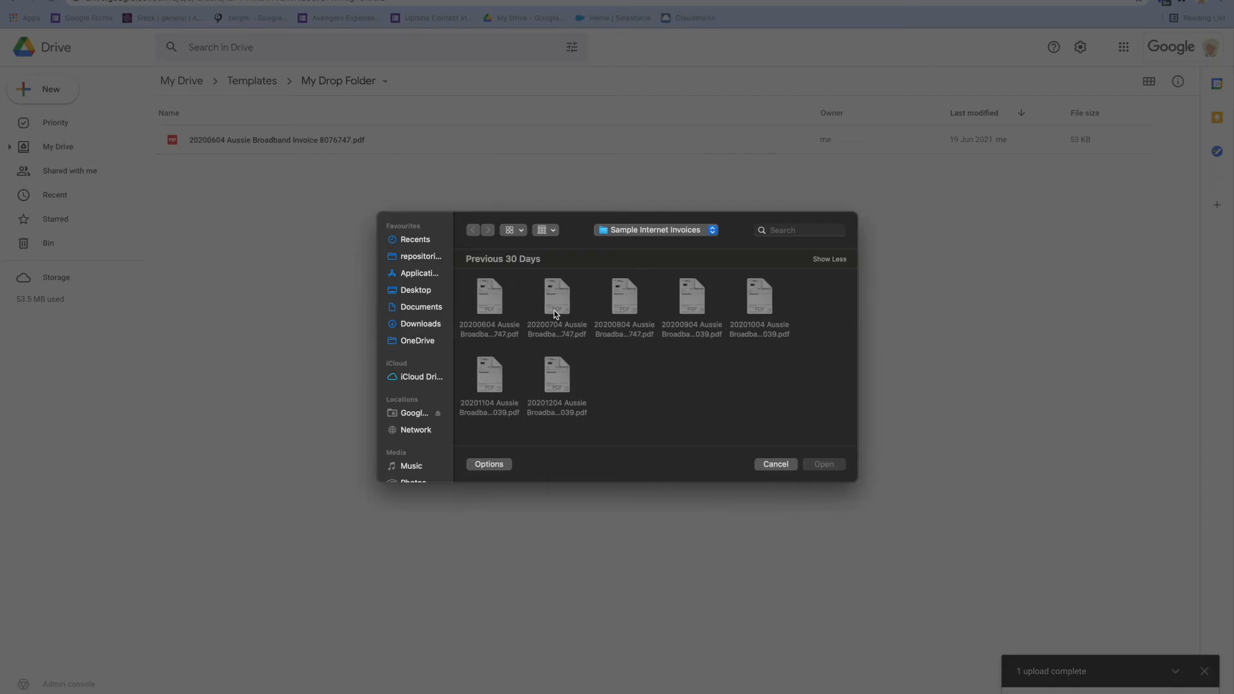
pyautogui.click(555, 306)
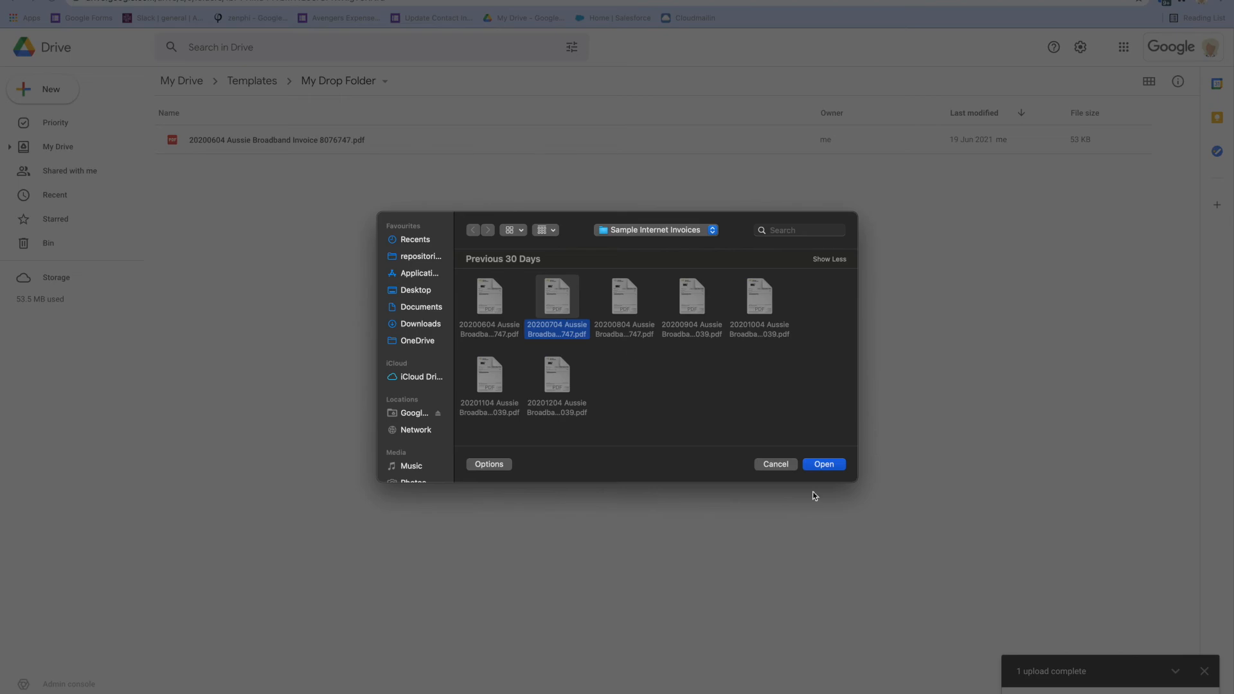
pyautogui.click(821, 465)
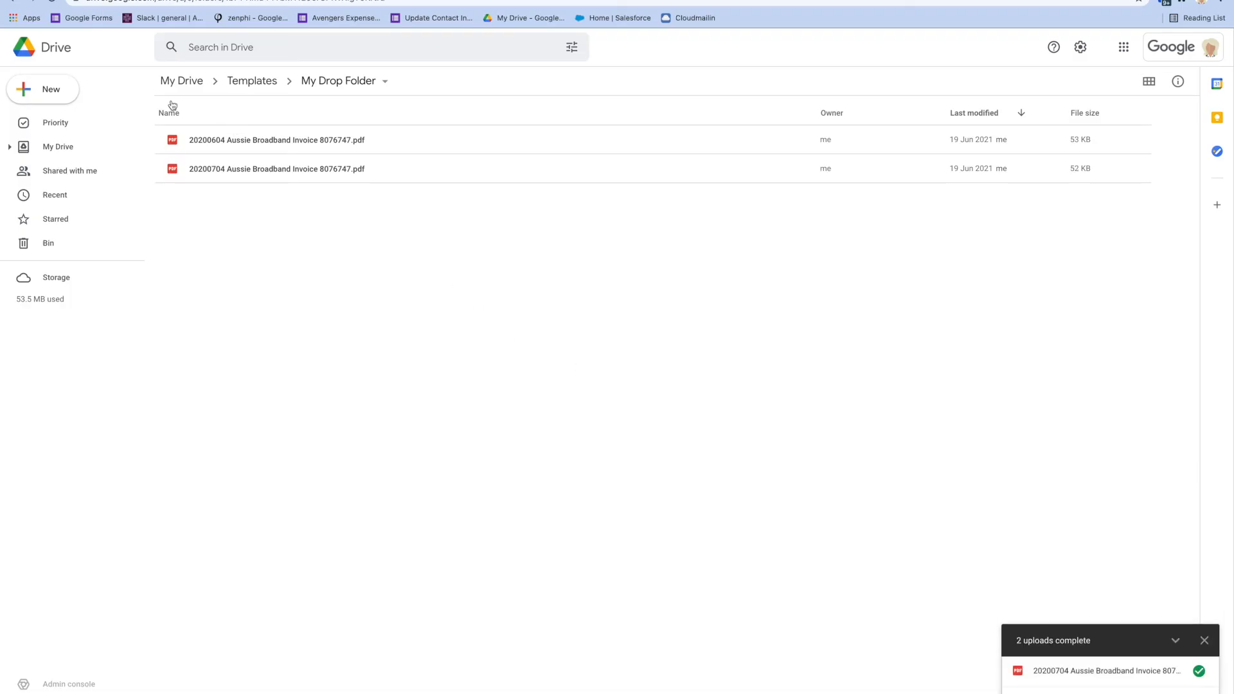
pyautogui.click(90, 0)
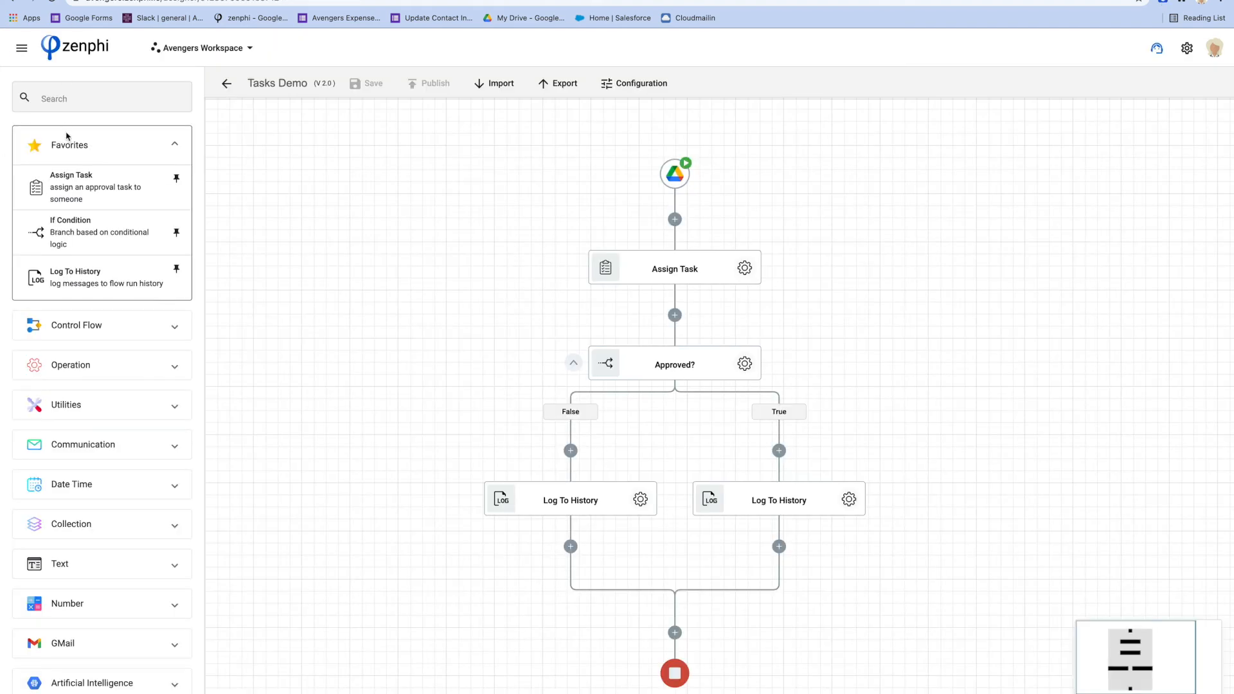
# Open the newest executing Tasks Demo v2.0 run from the flow's run history
pyautogui.click(22, 49)
pyautogui.click(119, 163)
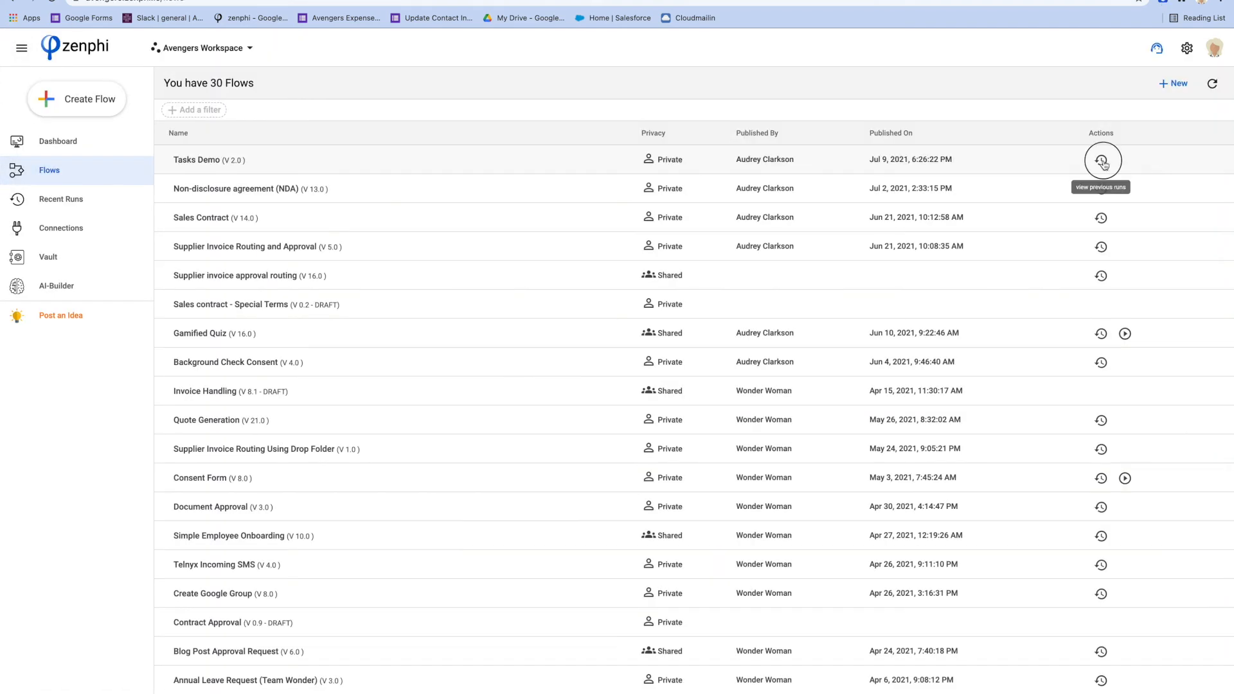
pyautogui.click(1100, 160)
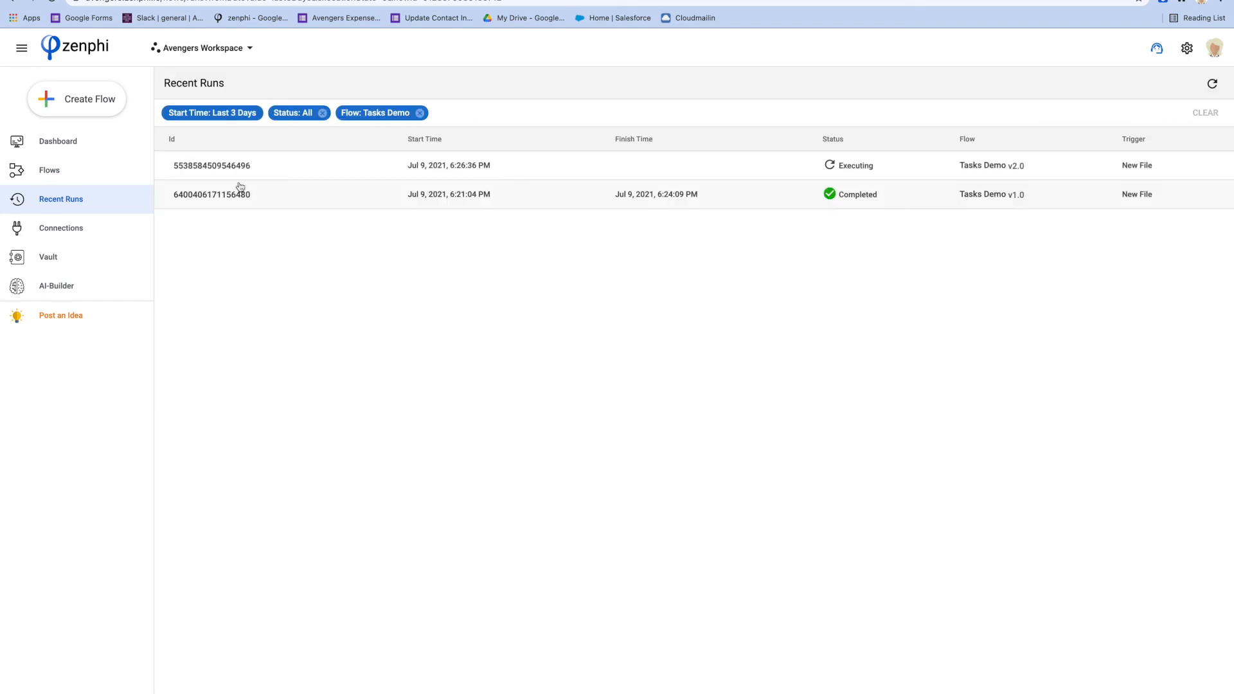
pyautogui.click(220, 169)
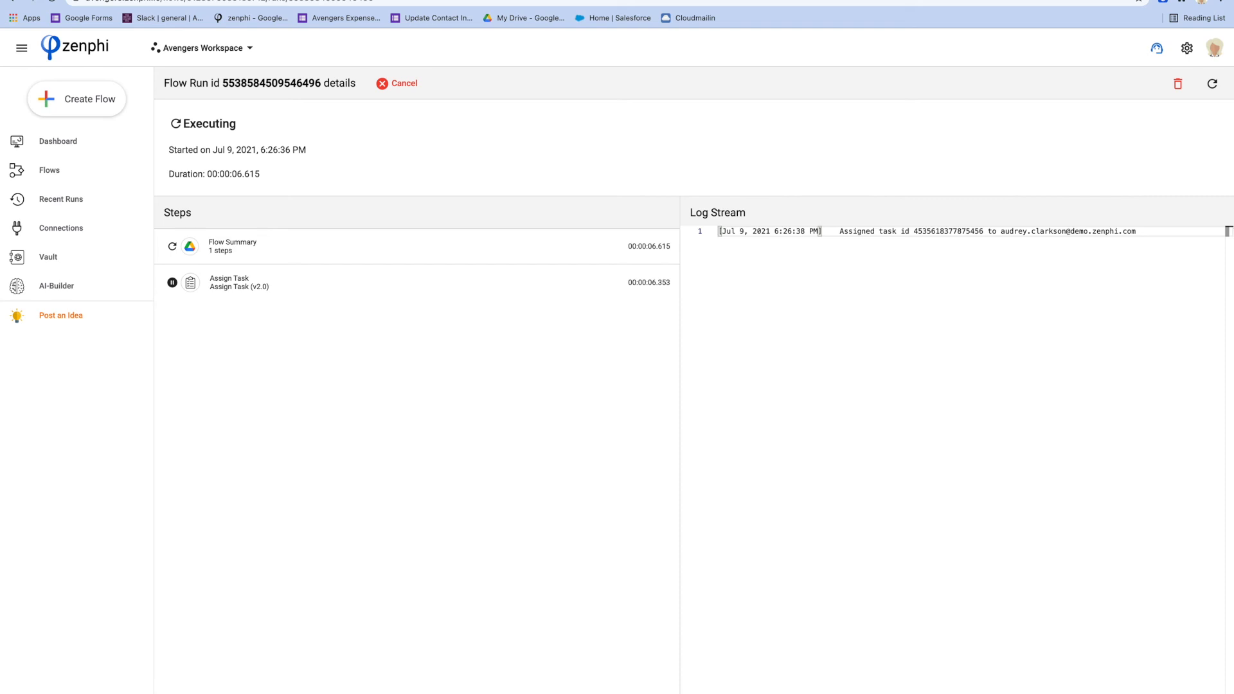
pyautogui.hotkey('ctrl', 'Tab')
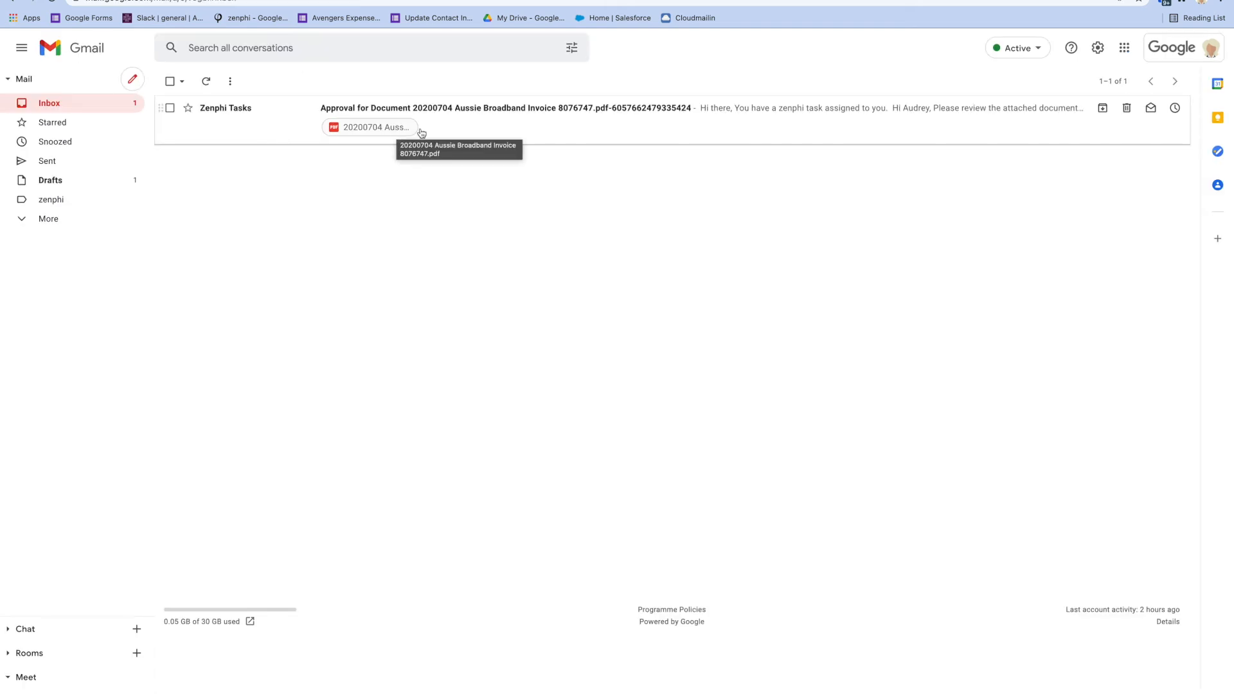
# Reject the 20200704 invoice approval task from the Zenphi Tasks email
pyautogui.click(474, 138)
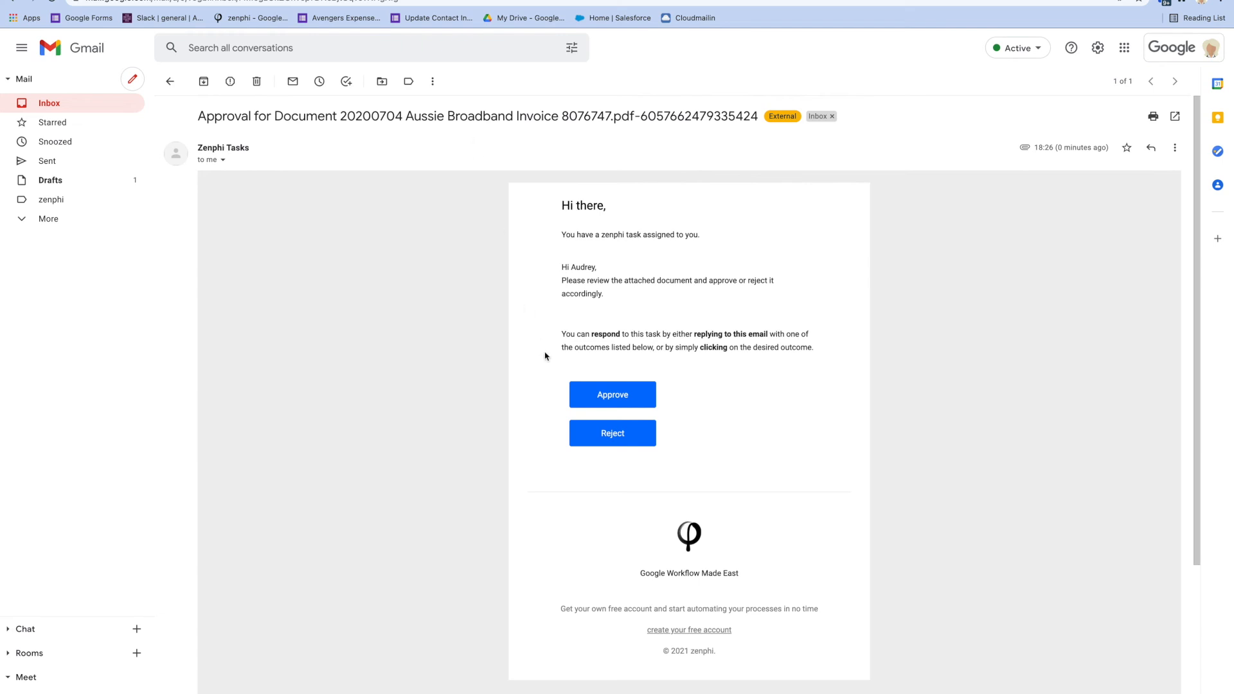
pyautogui.click(612, 433)
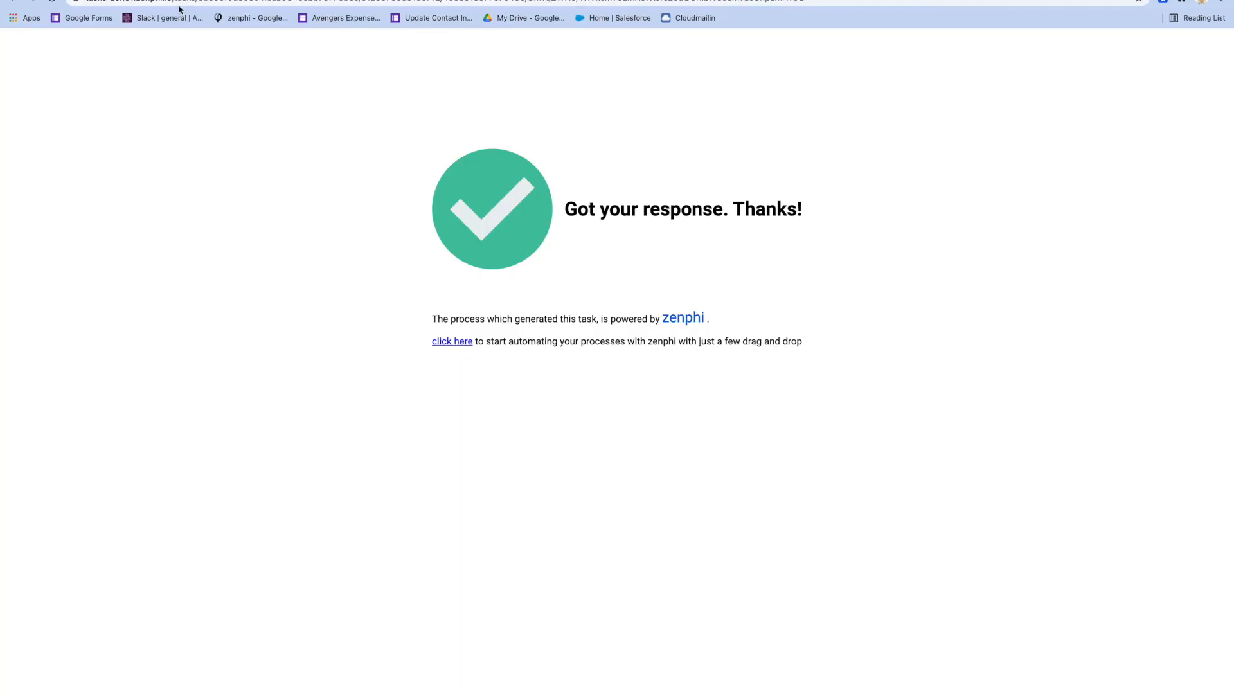
pyautogui.press('super+w')
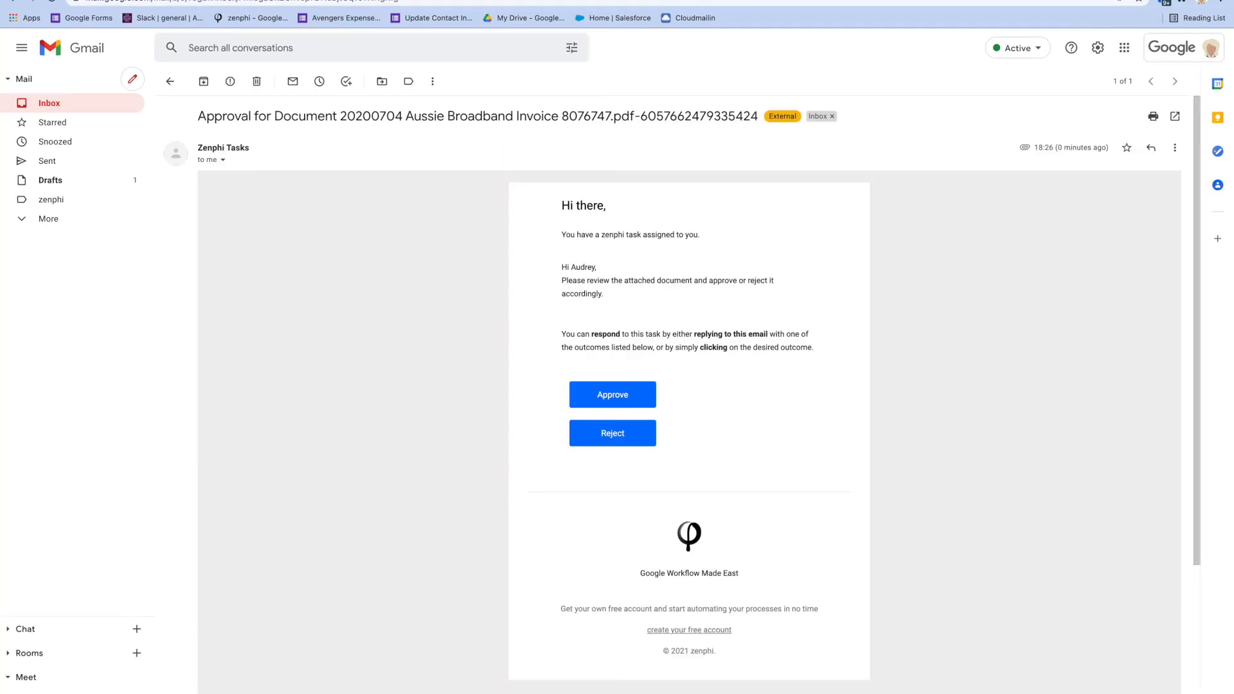
# Refresh the Zenphi run to confirm 'The task was rejected' was logged
pyautogui.hotkey('ctrl', 'shift', 'Tab')
pyautogui.click(1211, 83)
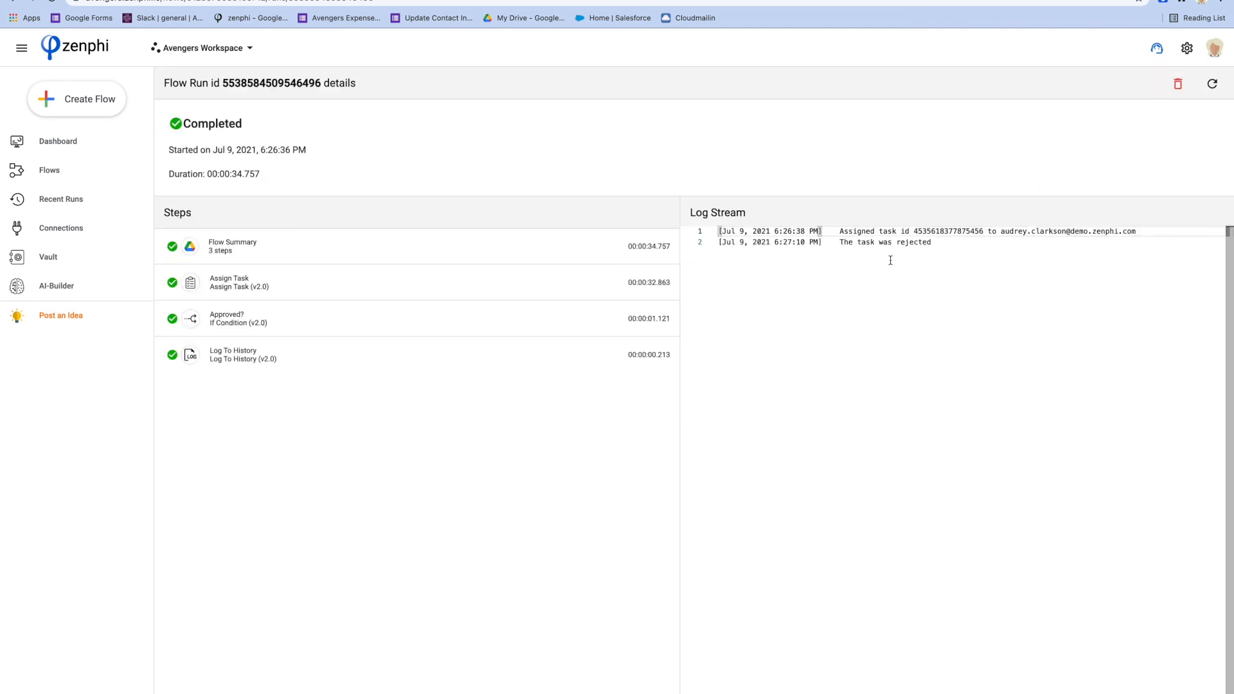
pyautogui.click(282, 0)
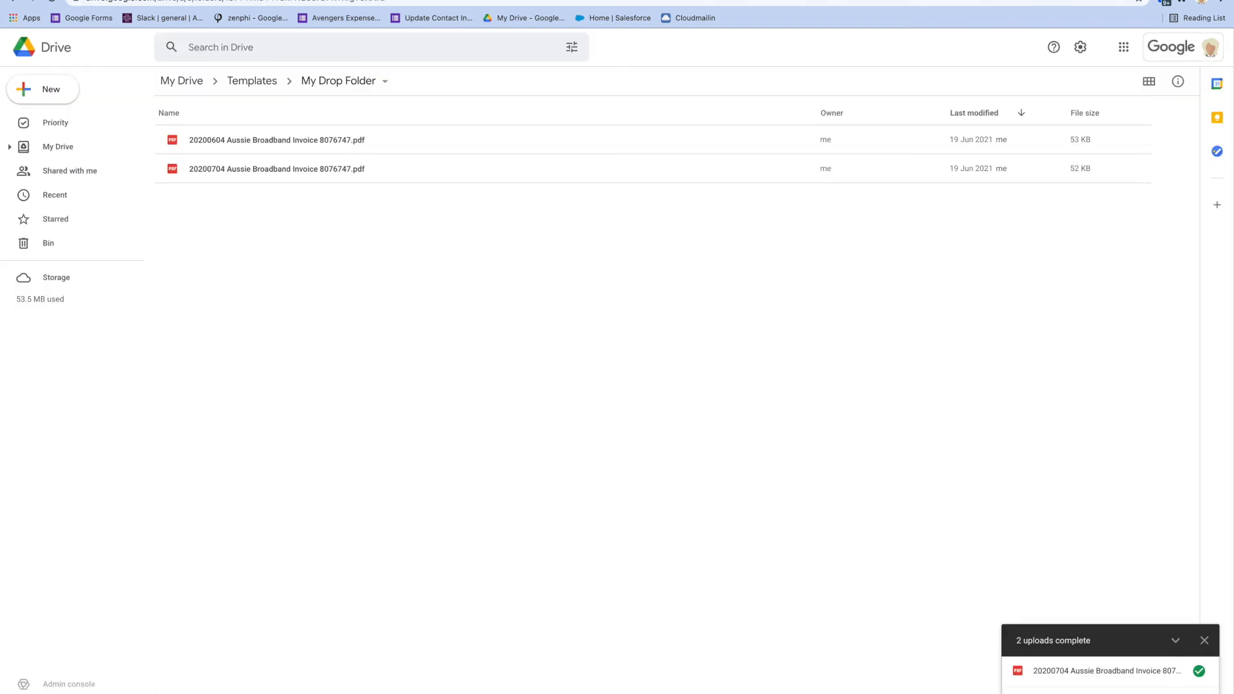
# Upload the 20200804 Aussie Broadband invoice PDF into My Drop Folder
pyautogui.rightClick(418, 279)
pyautogui.click(471, 333)
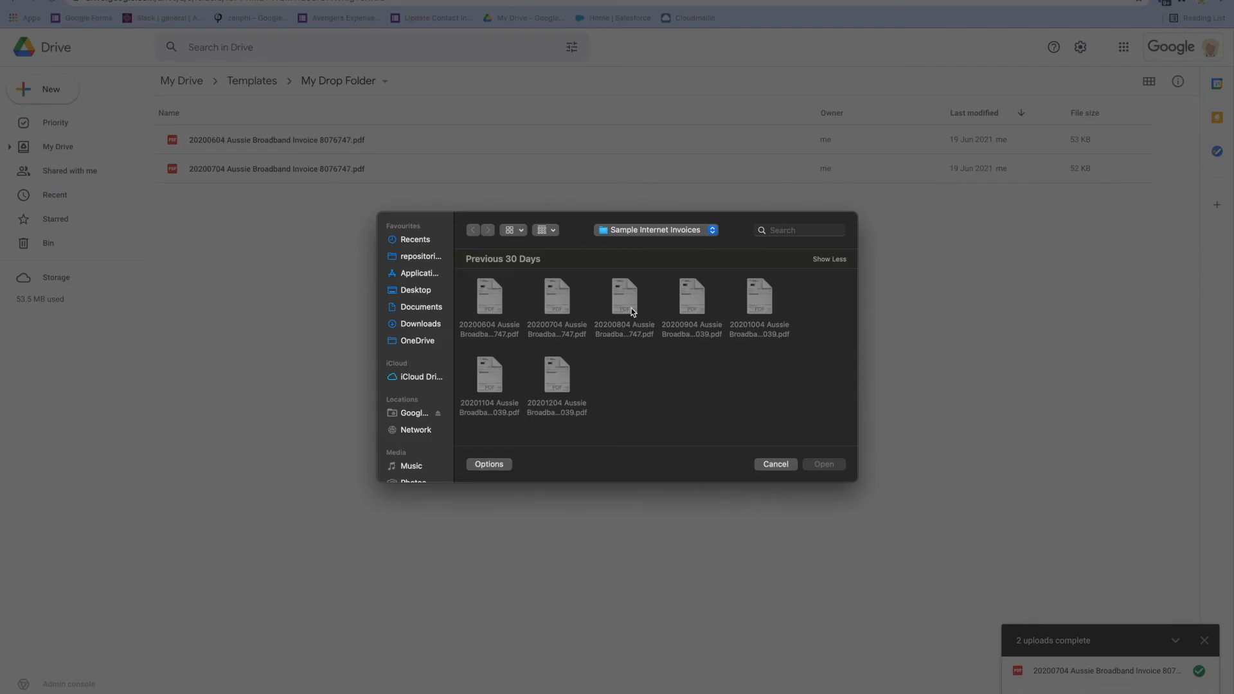
pyautogui.click(631, 309)
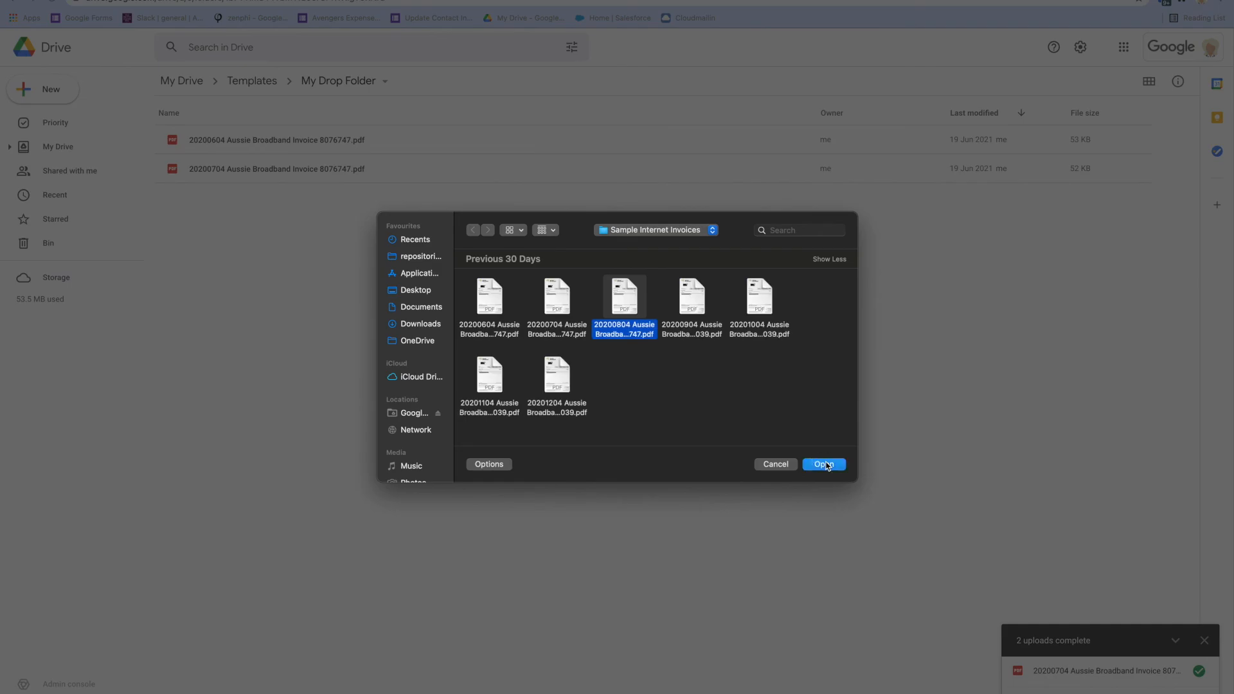
pyautogui.click(825, 464)
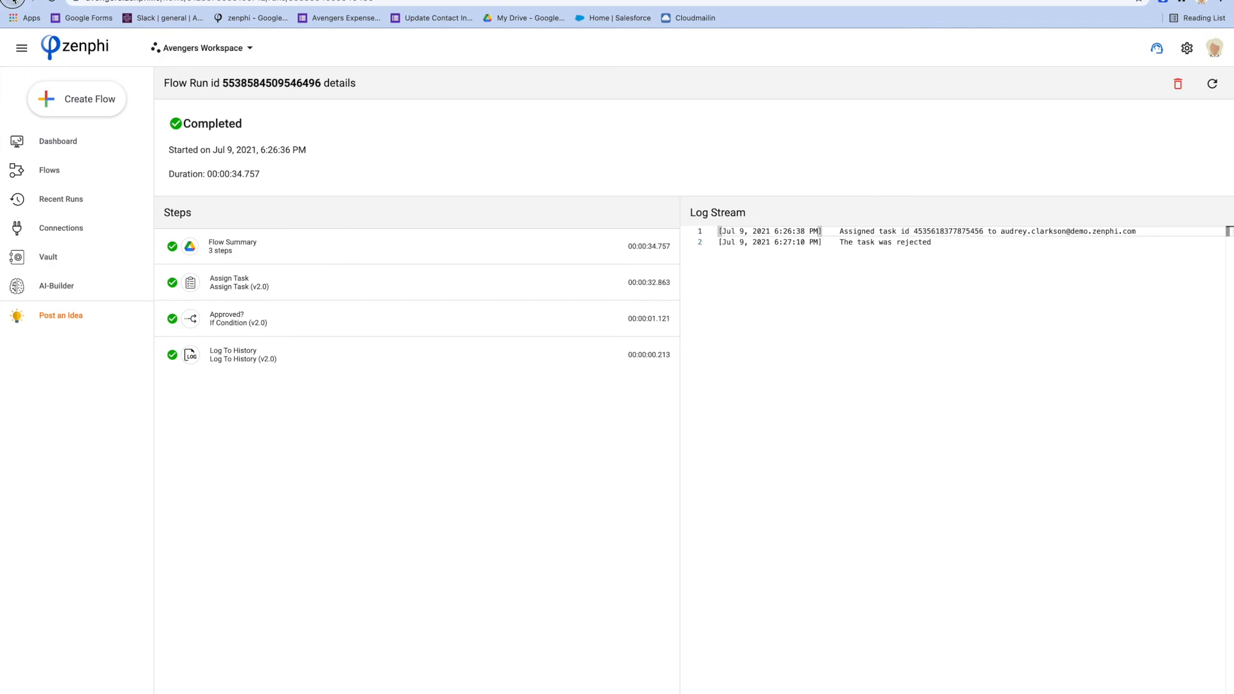
# Open the new executing Tasks Demo run, then archive the already answered approval email
pyautogui.click(13, 2)
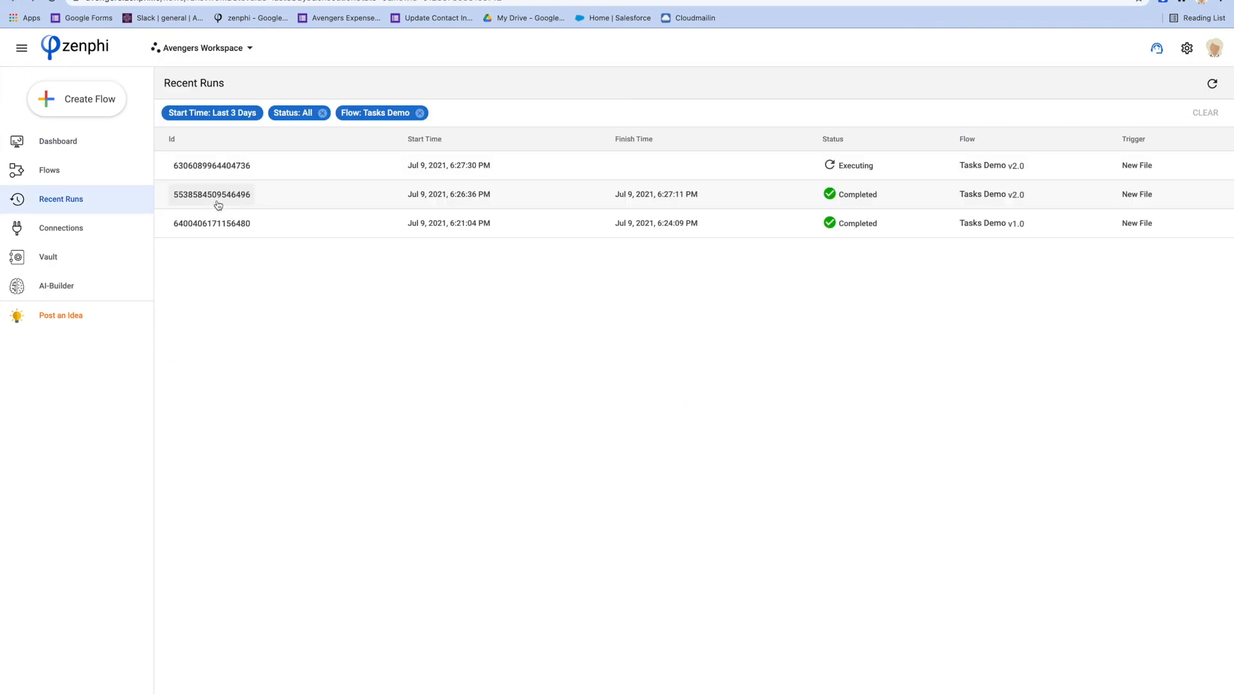
pyautogui.click(213, 167)
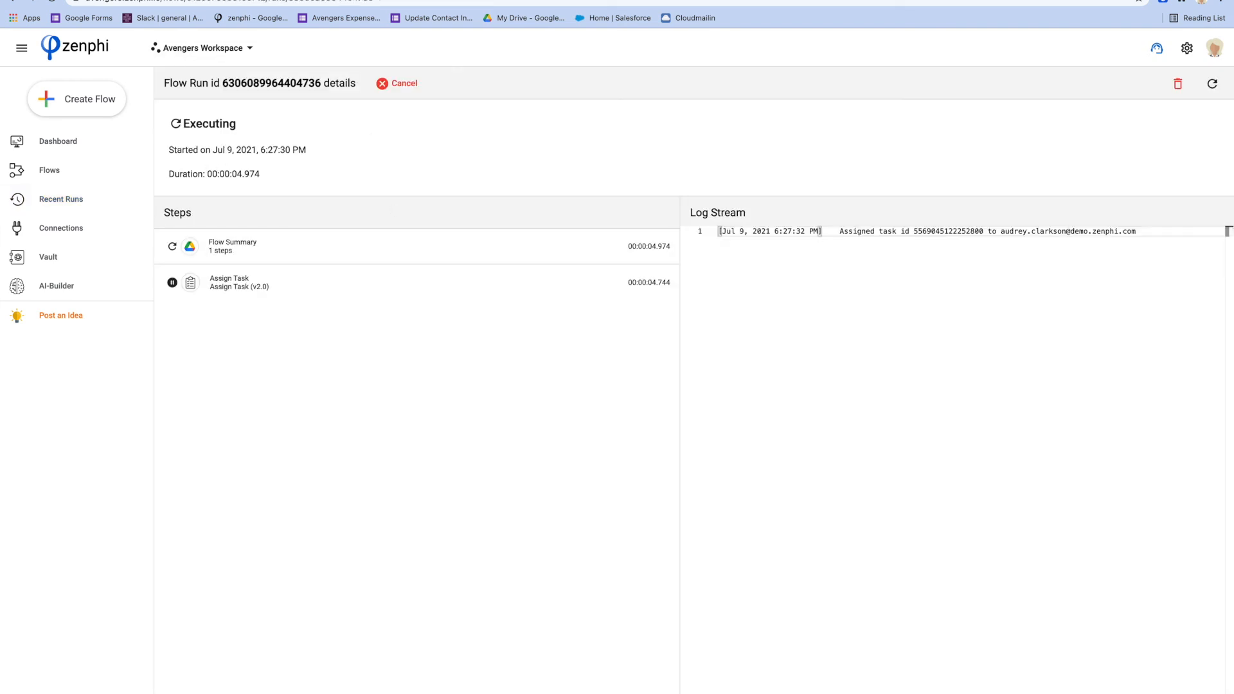
pyautogui.click(184, 0)
pyautogui.click(206, 84)
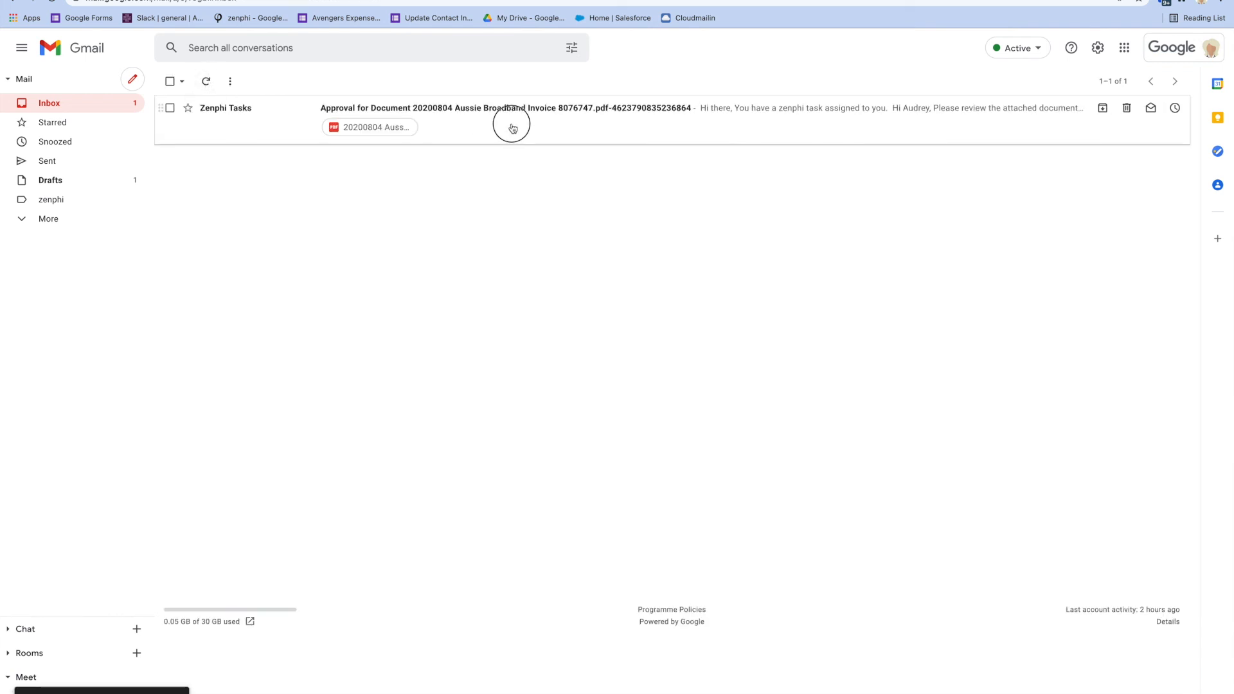
# Reply approving the 20200804 invoice: 'ok. Please proceed with the purchase', after checking with a colleague
pyautogui.click(511, 126)
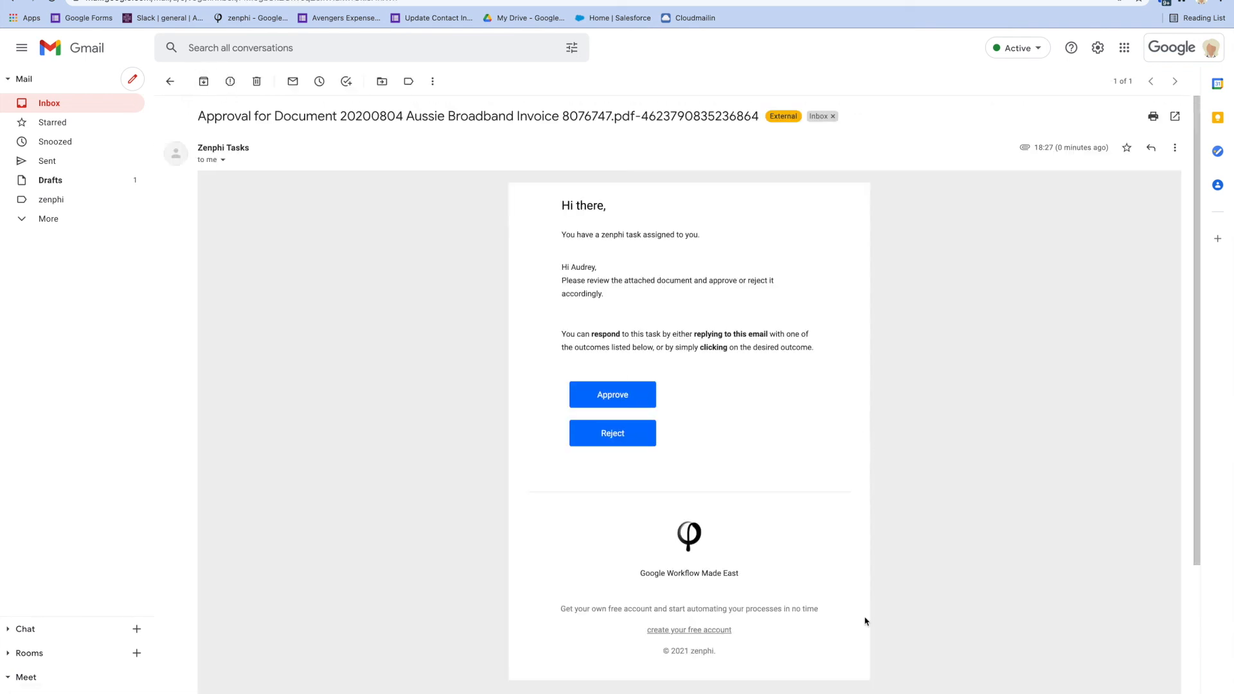
pyautogui.scroll(-4, 861, 578)
pyautogui.click(234, 675)
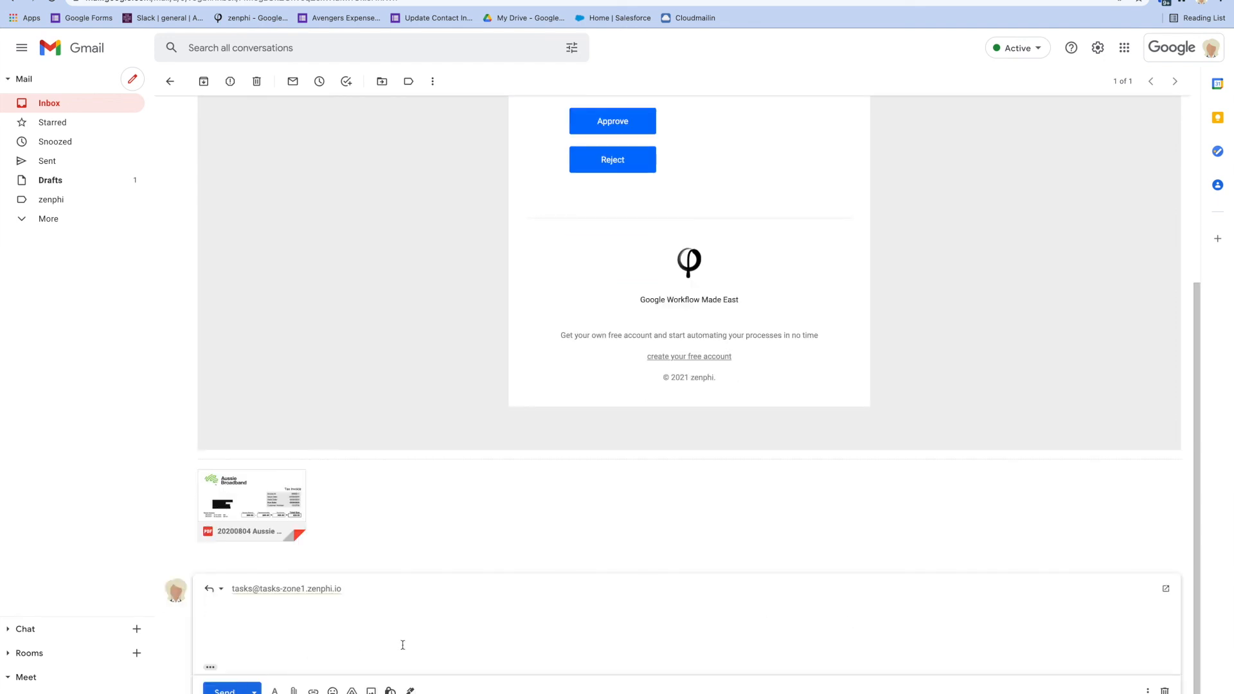
pyautogui.write('ok. Please proceed with the purchase.')
pyautogui.press('BackSpace')
pyautogui.write('and check with Mike firt')
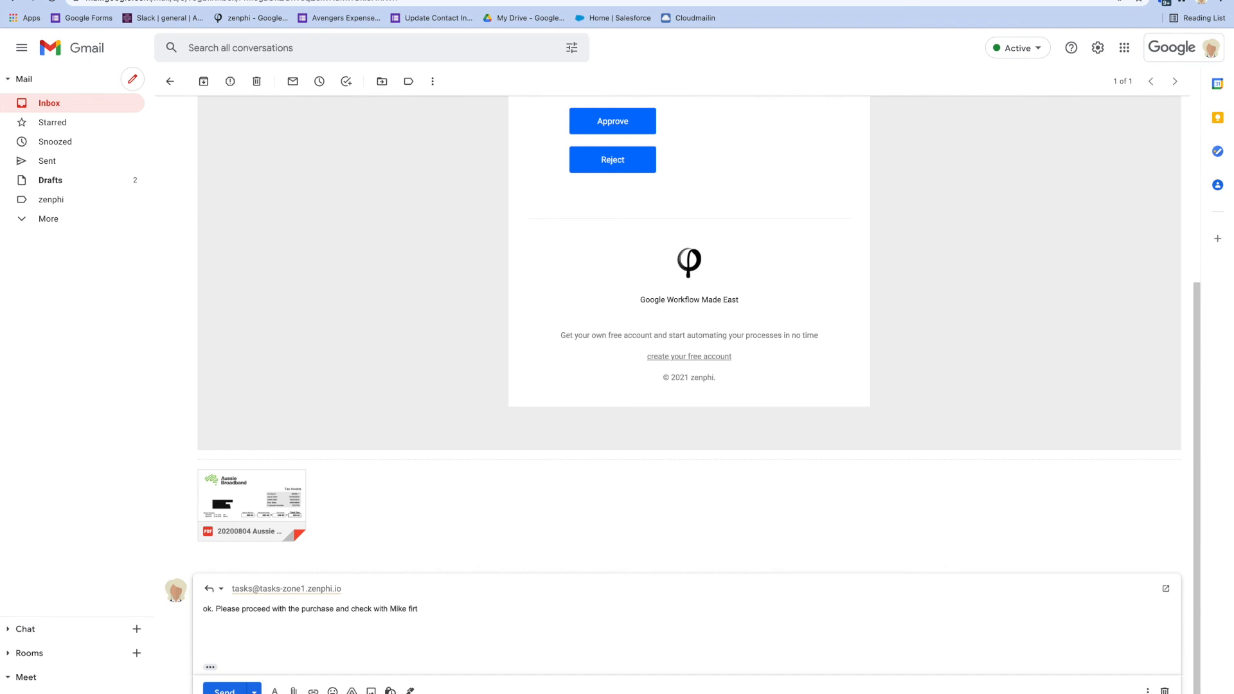
pyautogui.write('s')
pyautogui.moveTo(255, 513)
pyautogui.click(226, 690)
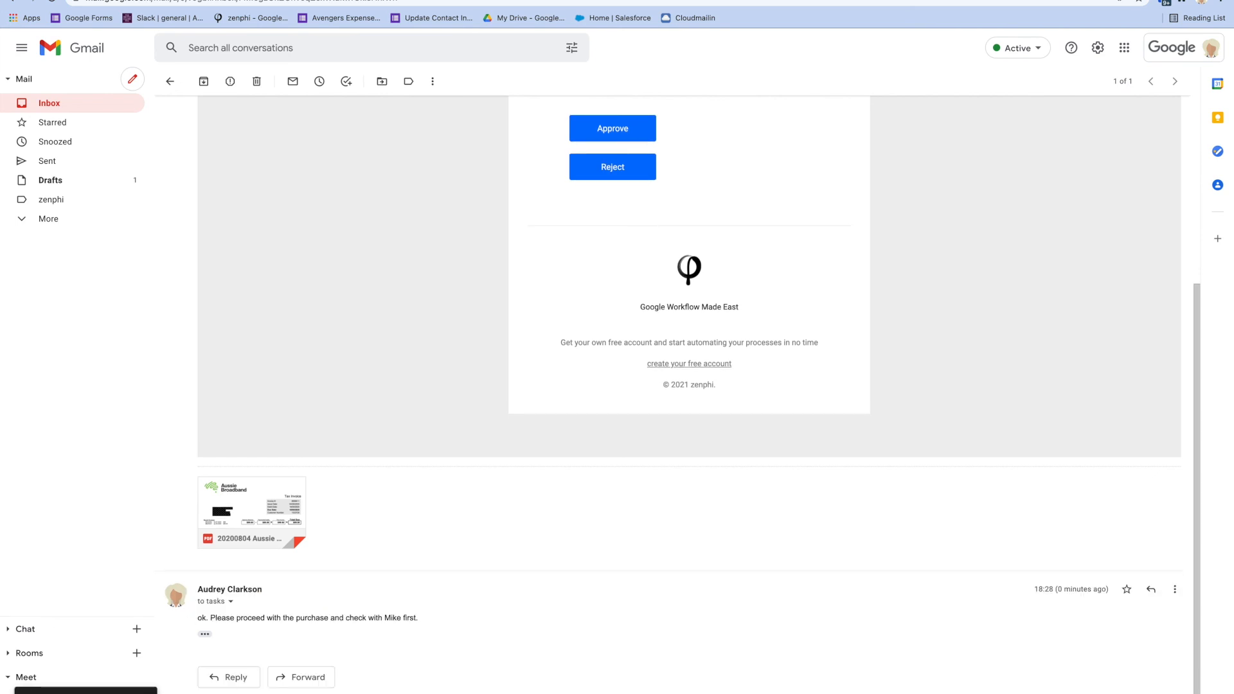
pyautogui.click(321, 1)
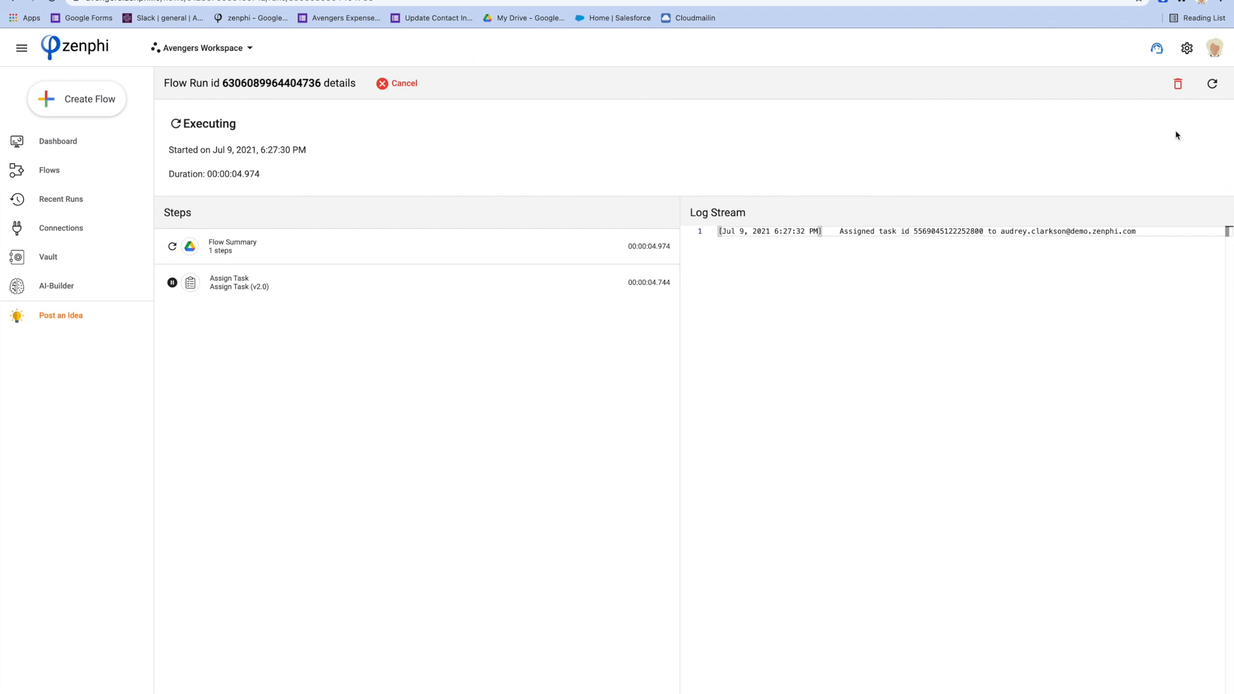
# Refresh the 20200804 run until it shows Completed and select the logged approver comment
pyautogui.click(1213, 85)
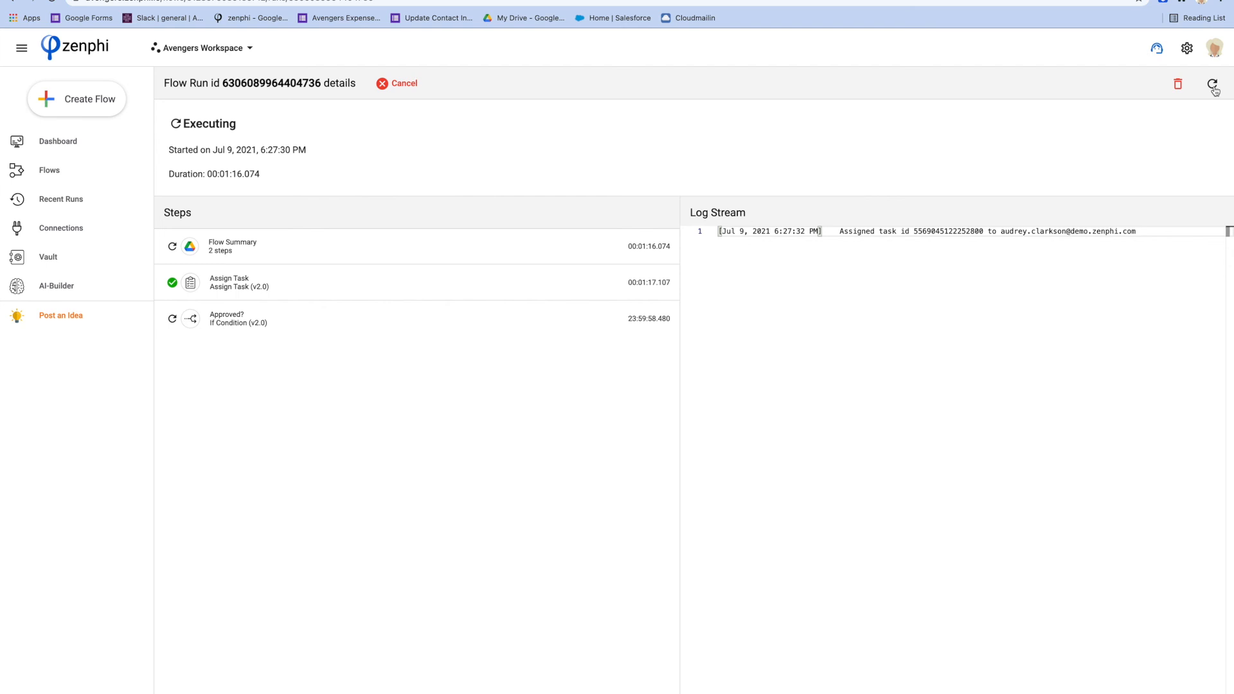
pyautogui.click(1213, 90)
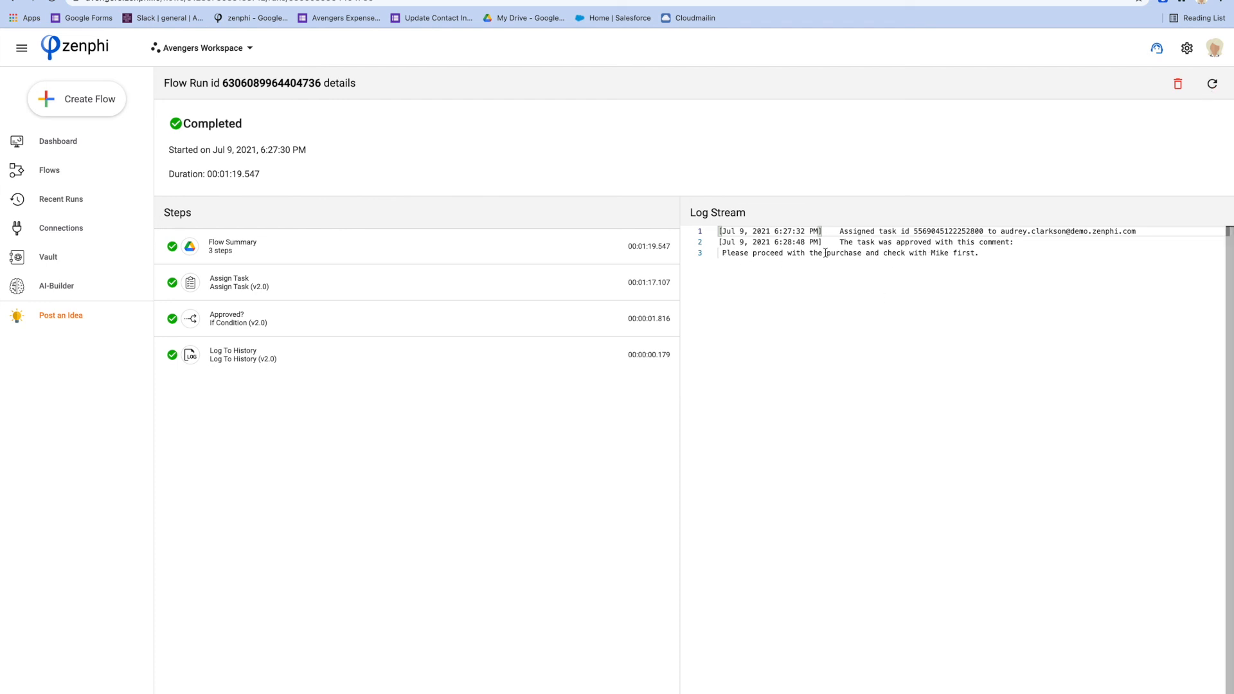
pyautogui.moveTo(979, 252); pyautogui.dragTo(730, 254)
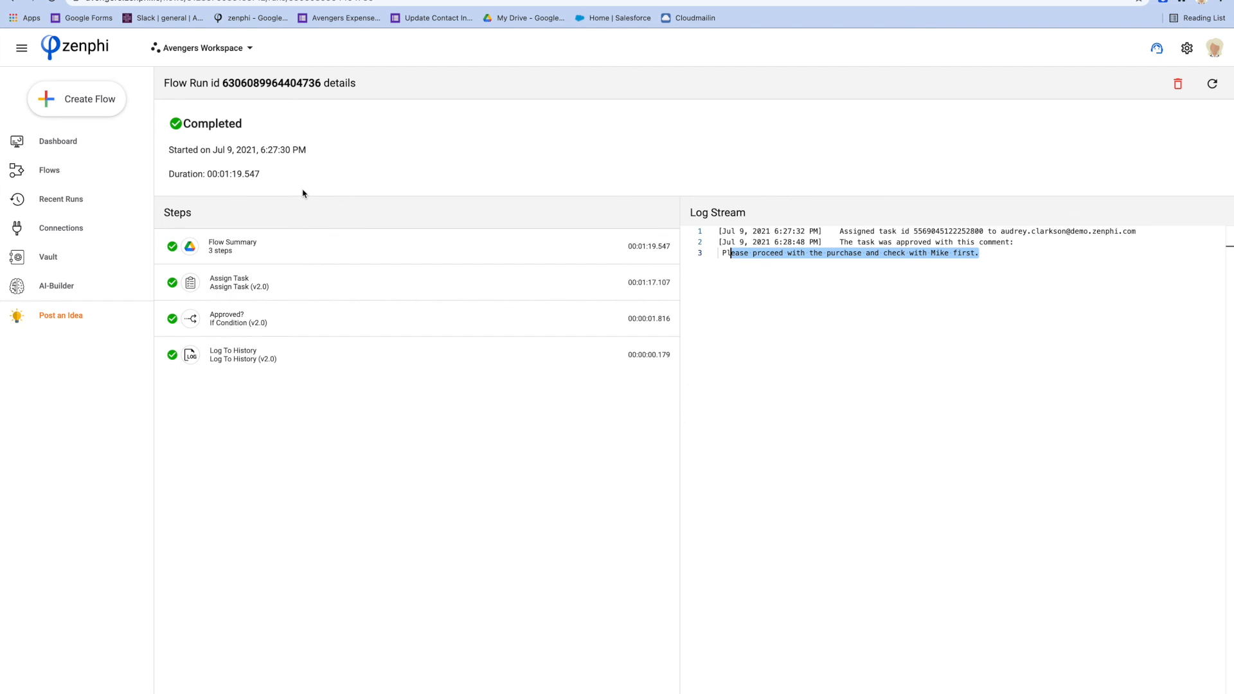
pyautogui.click(79, 179)
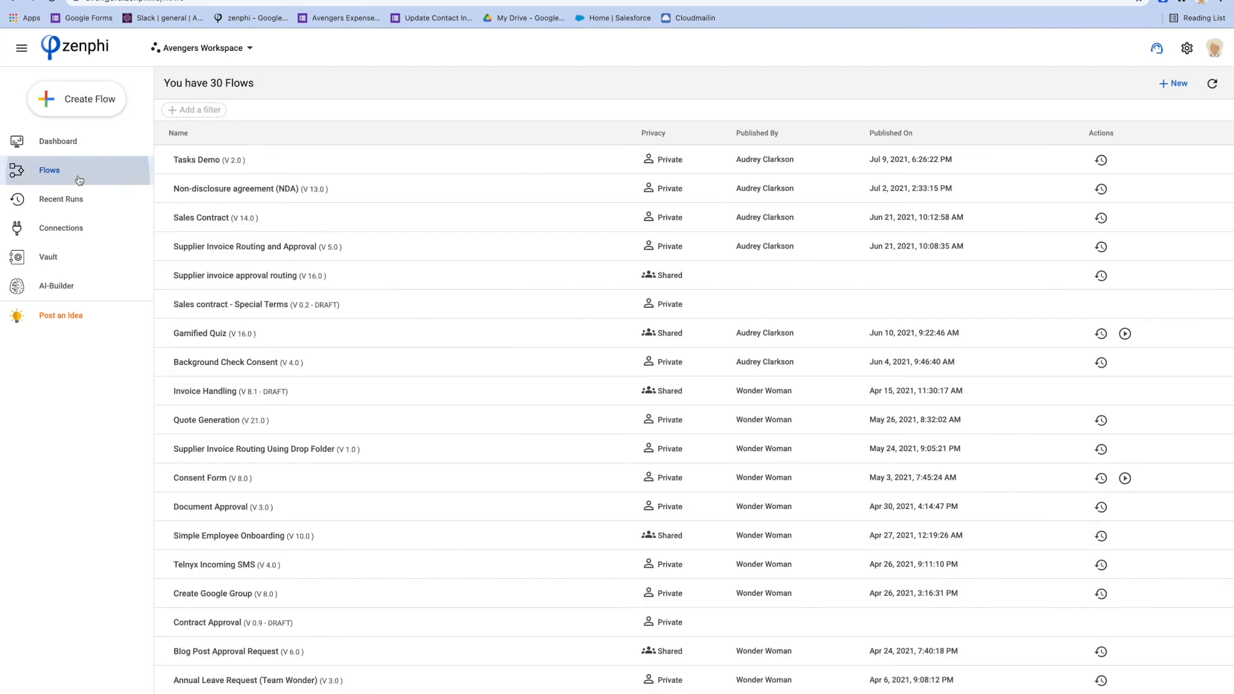
# Open Tasks Demo (version 2.0) from the Flows list in the designer
pyautogui.click(206, 162)
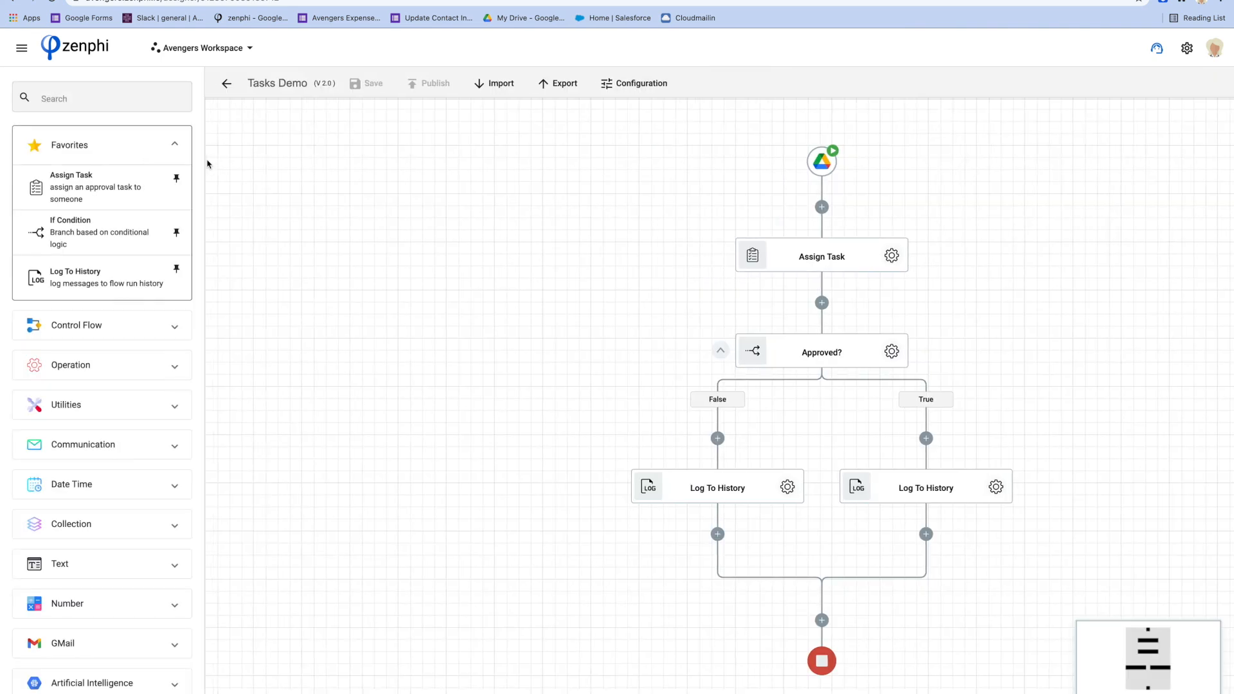